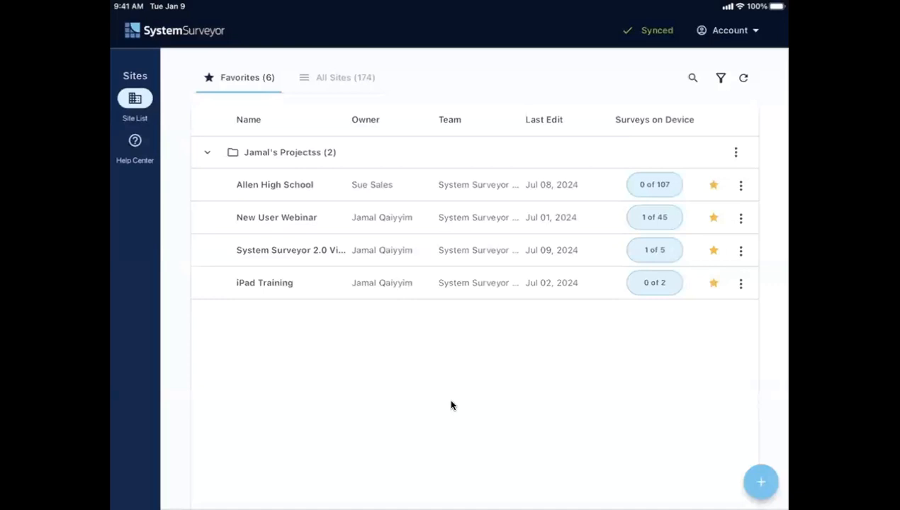
Examine the full site list, the site search and the team filter options.
click(337, 78)
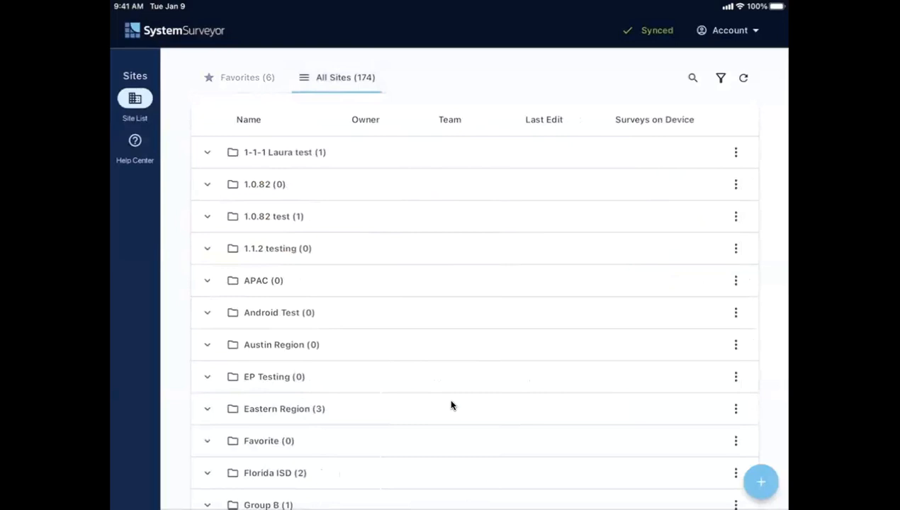
click(239, 77)
click(693, 78)
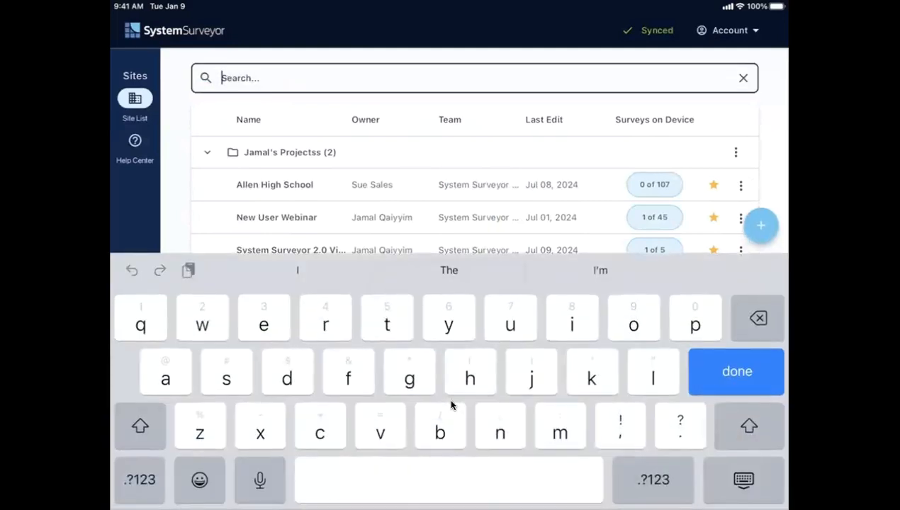
click(744, 78)
click(721, 78)
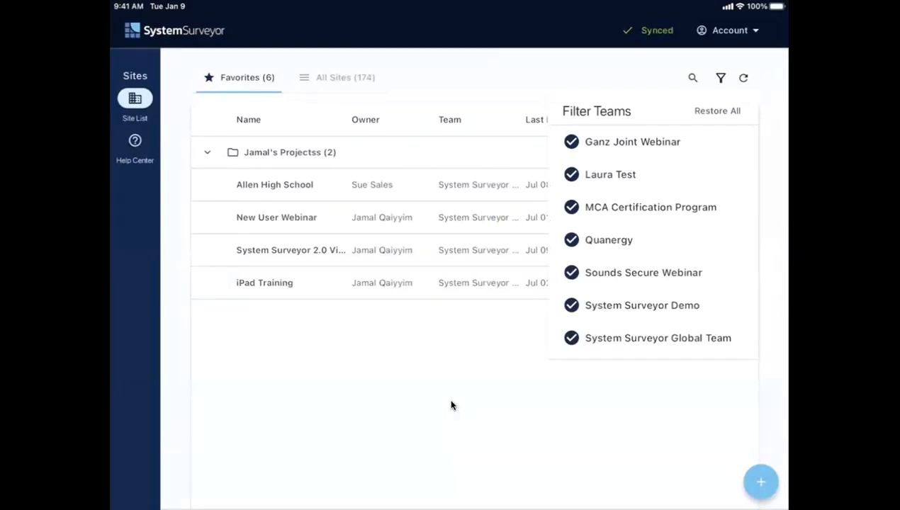
Create a new site named "System Surveyor Training Overview" in the System Surveyor team.
click(451, 406)
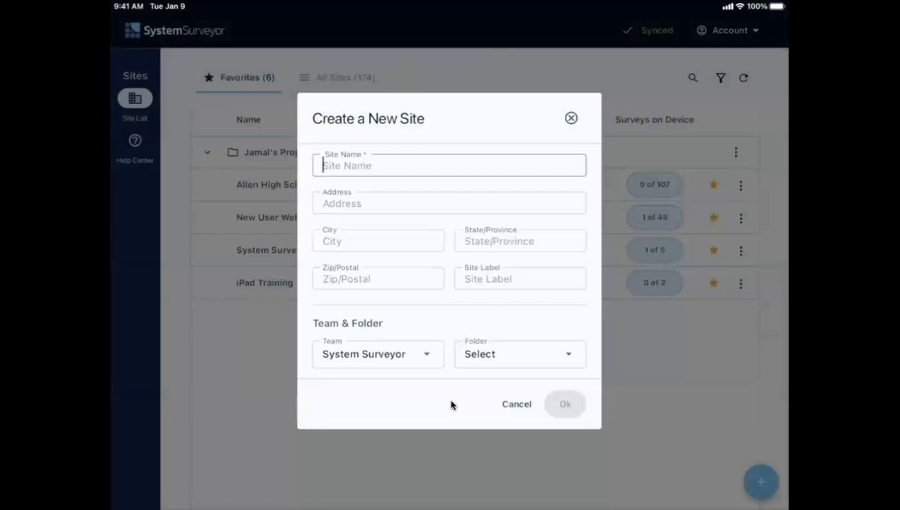
text(Syste)
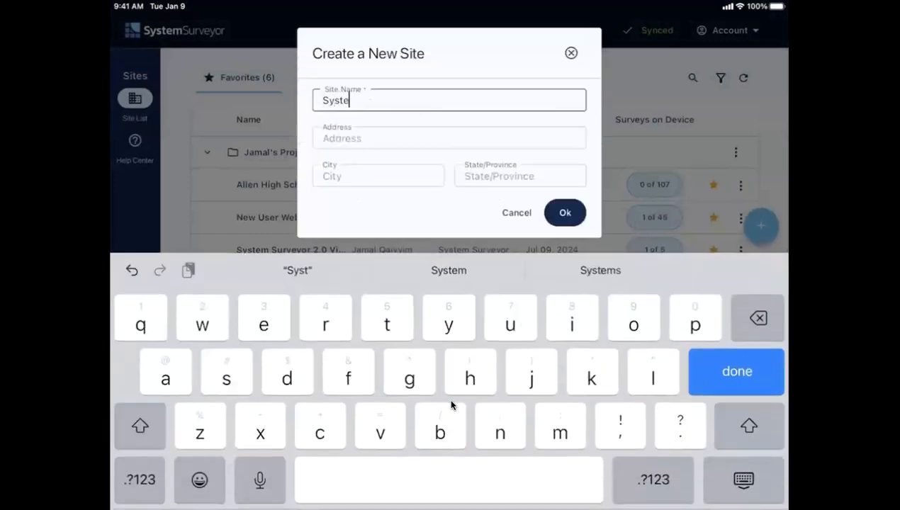
text(m Surveyor )
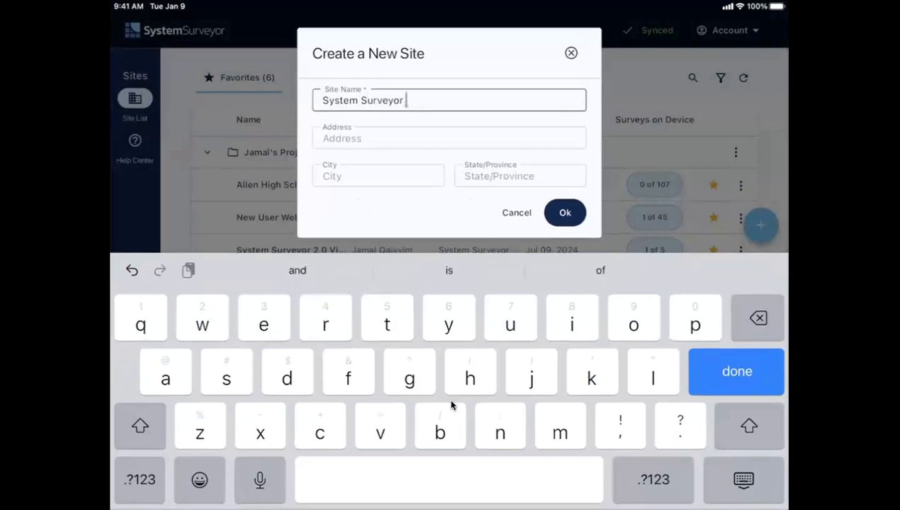
text(Tra)
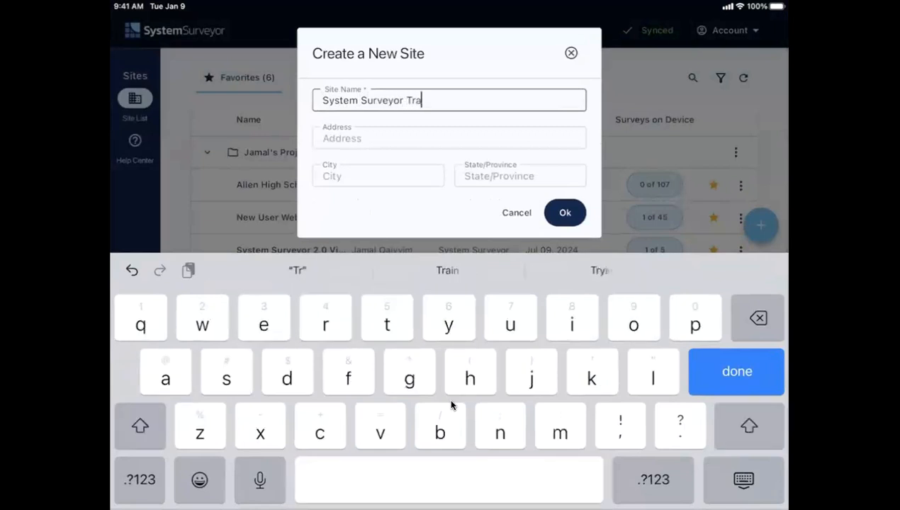
text(ining Overive)
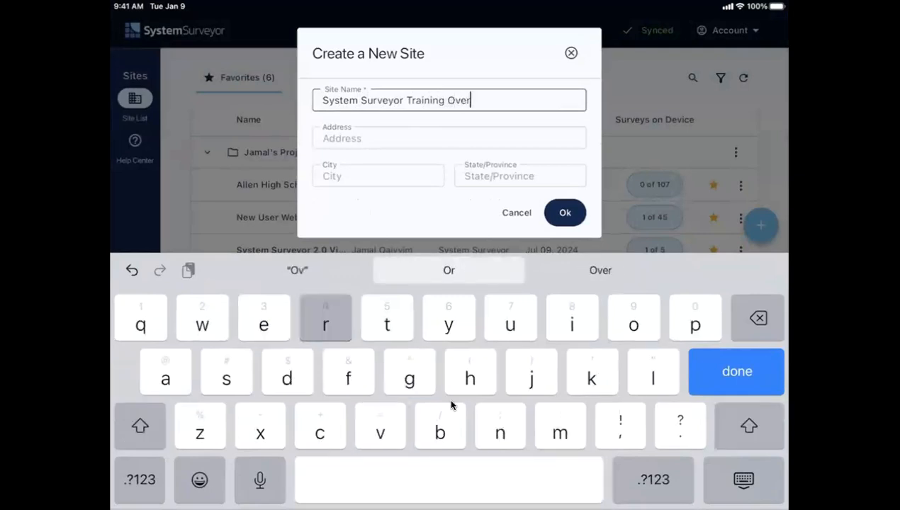
key(BackSpace)
key(BackSpace)
key(BackSpace)
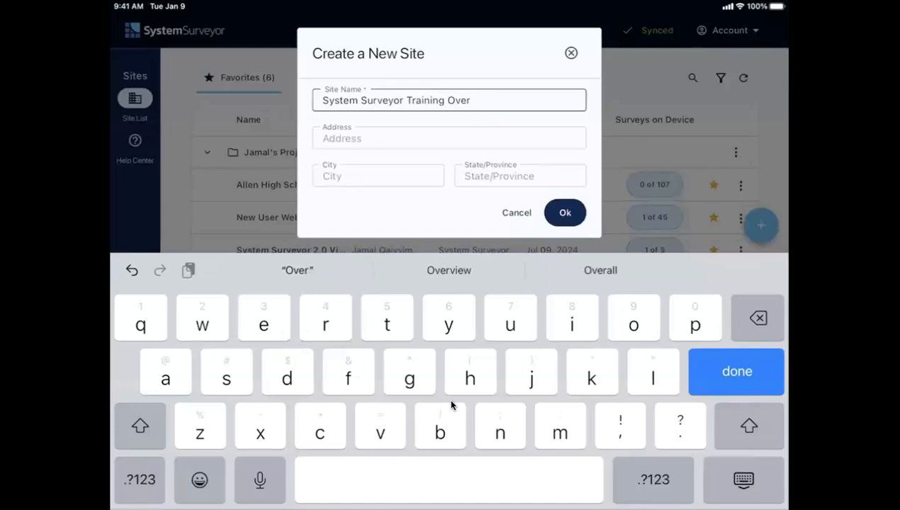
click(449, 270)
key(Return)
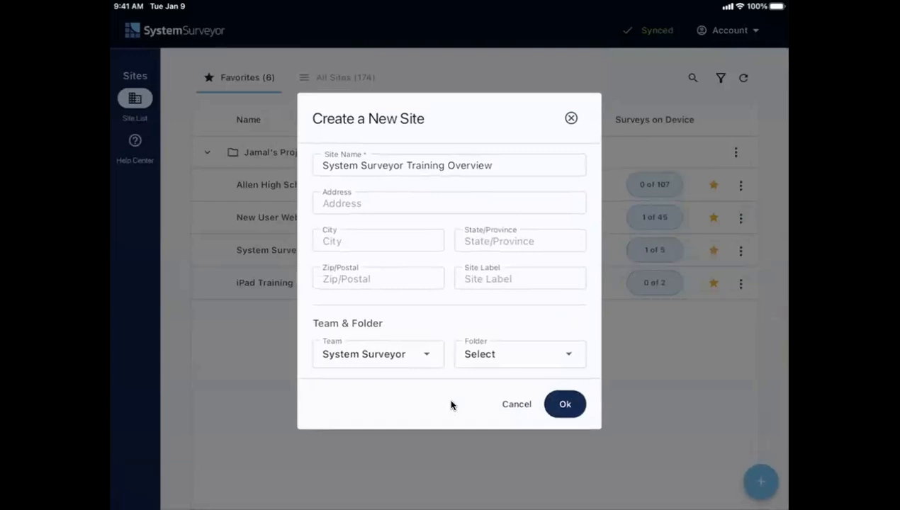
key(space)
key(Escape)
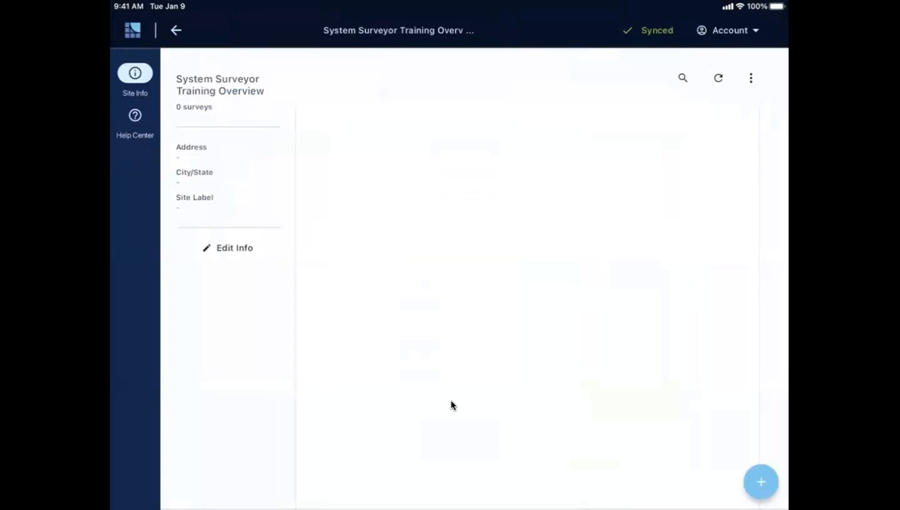
Examine the form for sending a link to the new site and close it without sending.
click(751, 78)
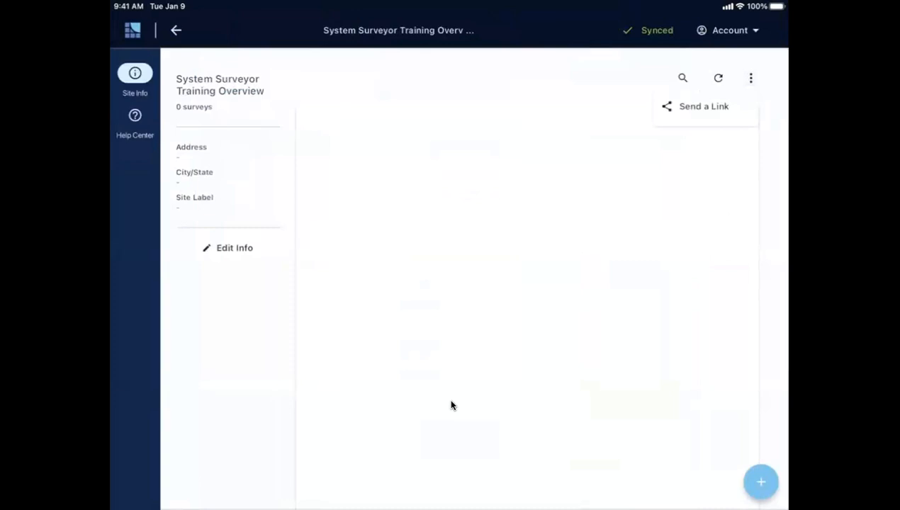
click(704, 106)
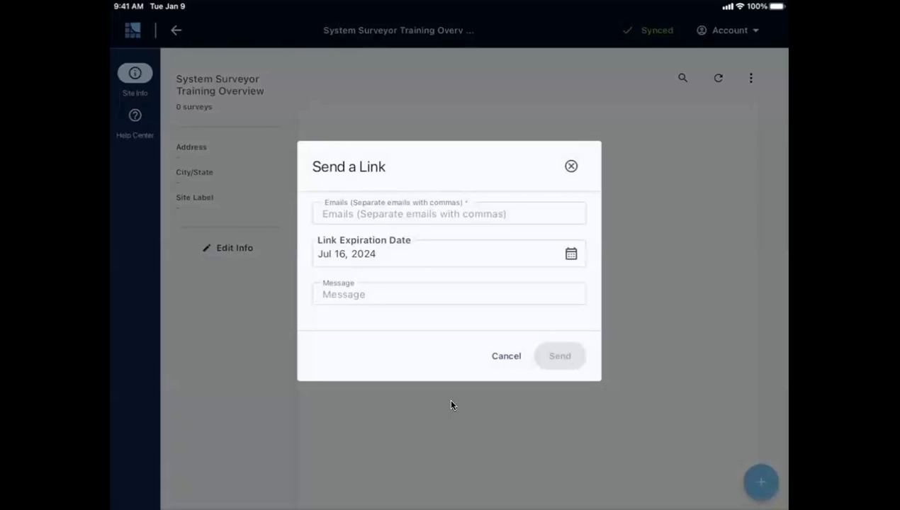
click(452, 405)
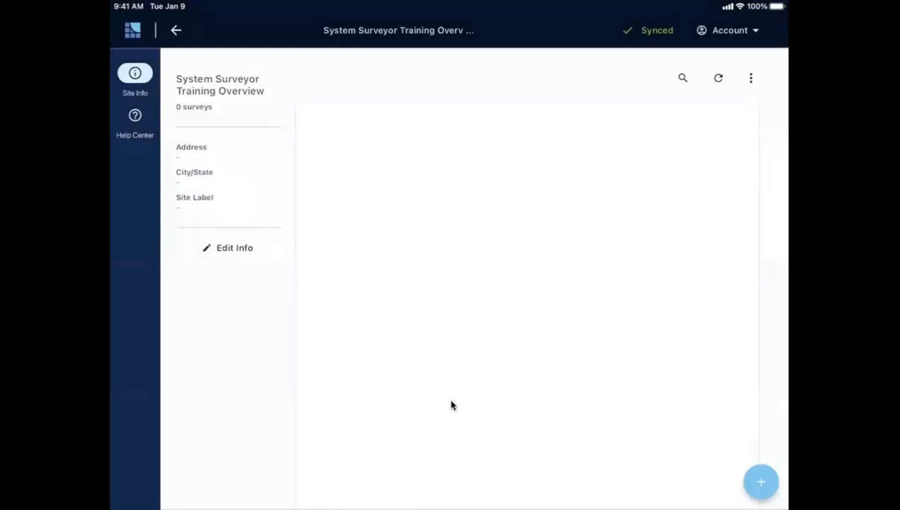
Start a new survey in the site and browse iCloud Drive and On My iPad as possible floor plan sources.
click(761, 482)
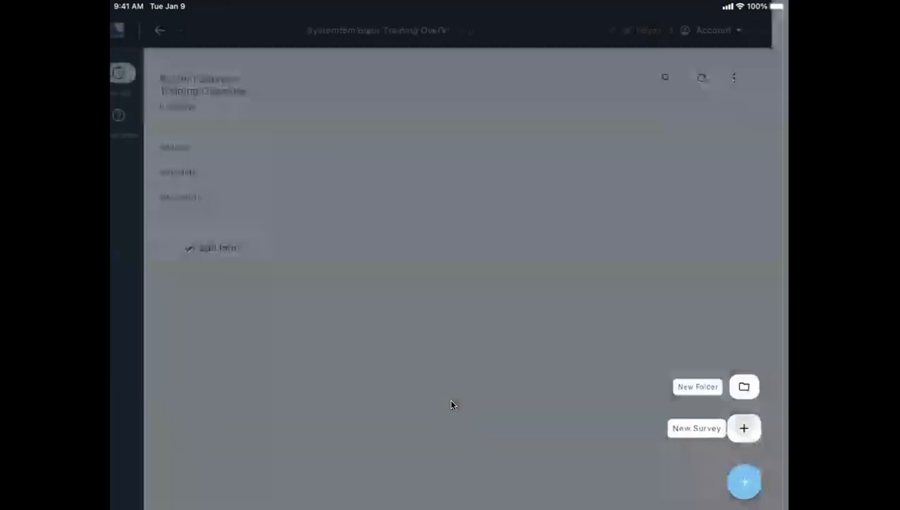
click(761, 428)
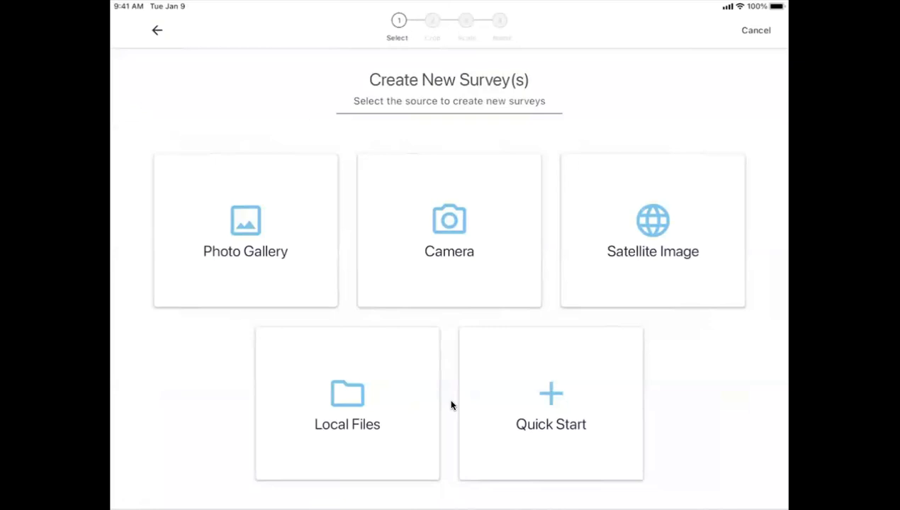
click(347, 404)
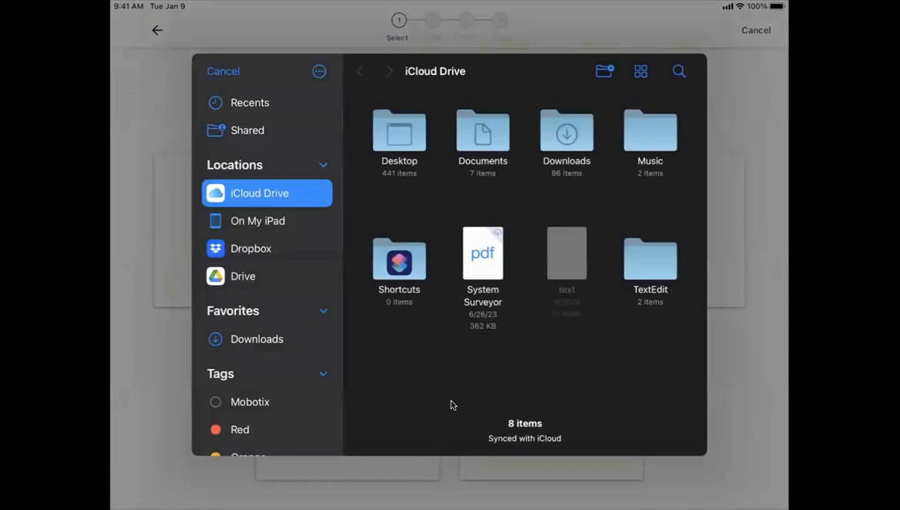
click(223, 72)
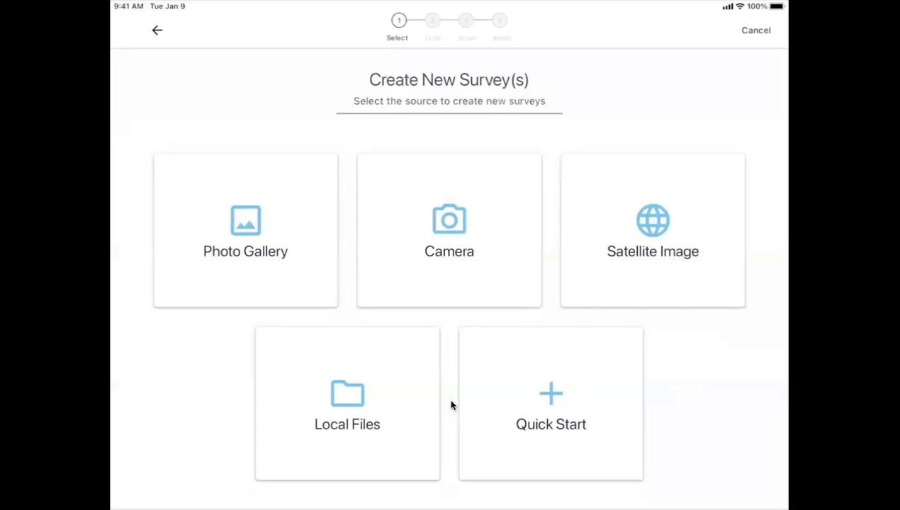
click(452, 406)
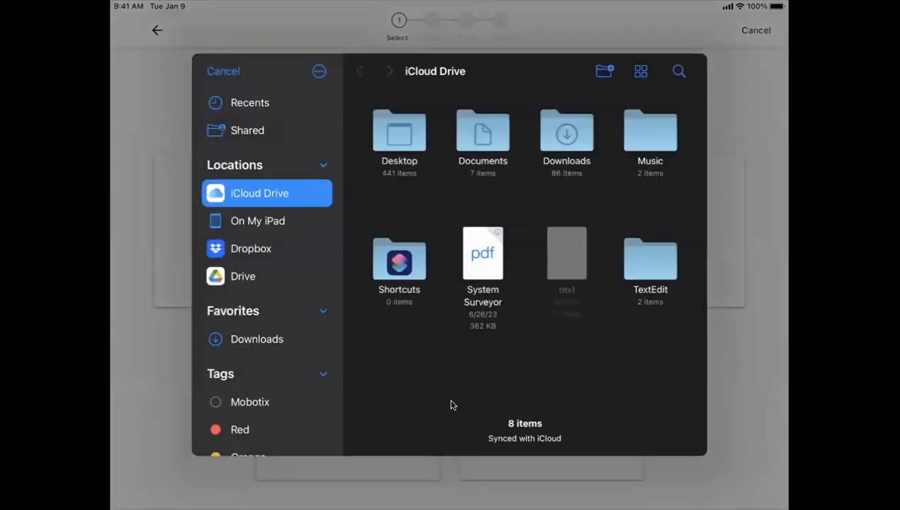
click(258, 221)
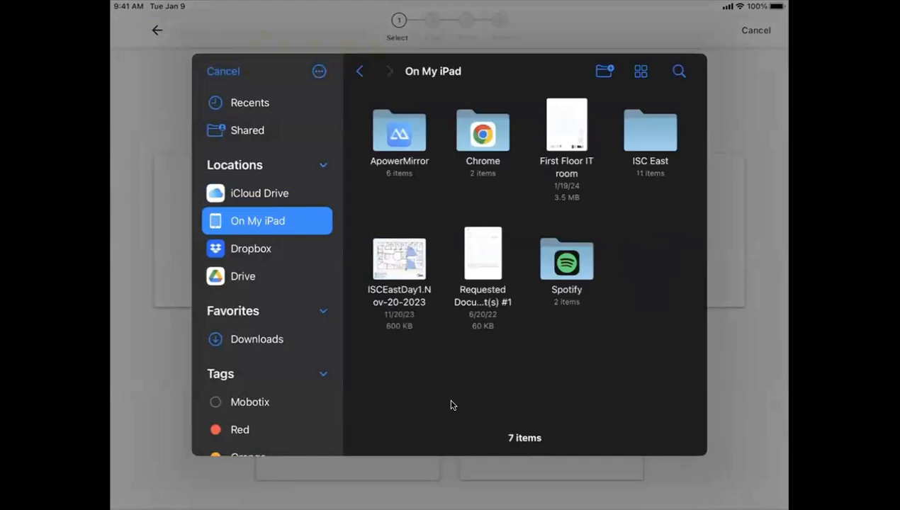
click(223, 71)
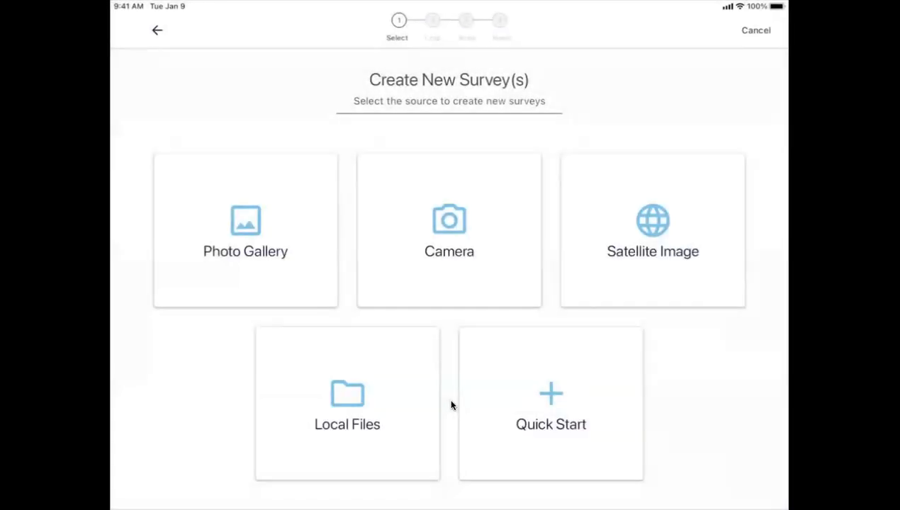
Load the office floor plan image from the photo gallery for the survey and accept its crop in the original orientation.
click(246, 230)
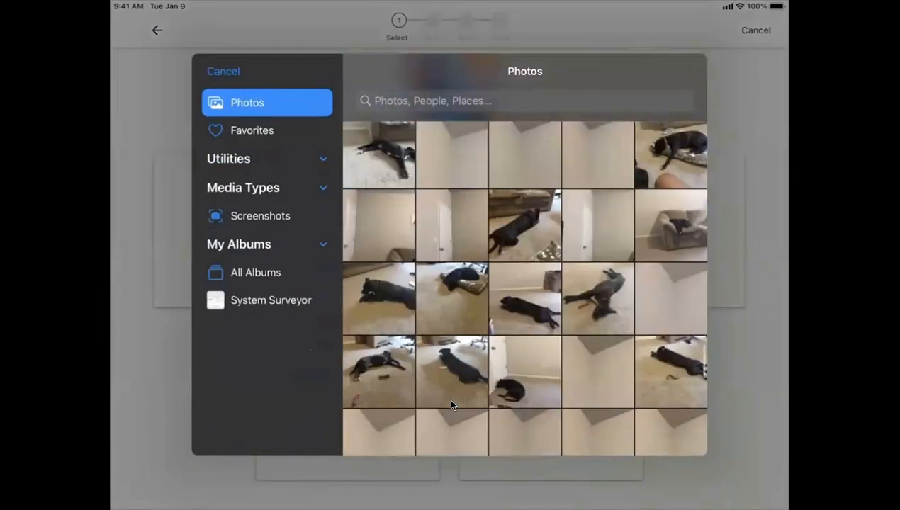
click(525, 421)
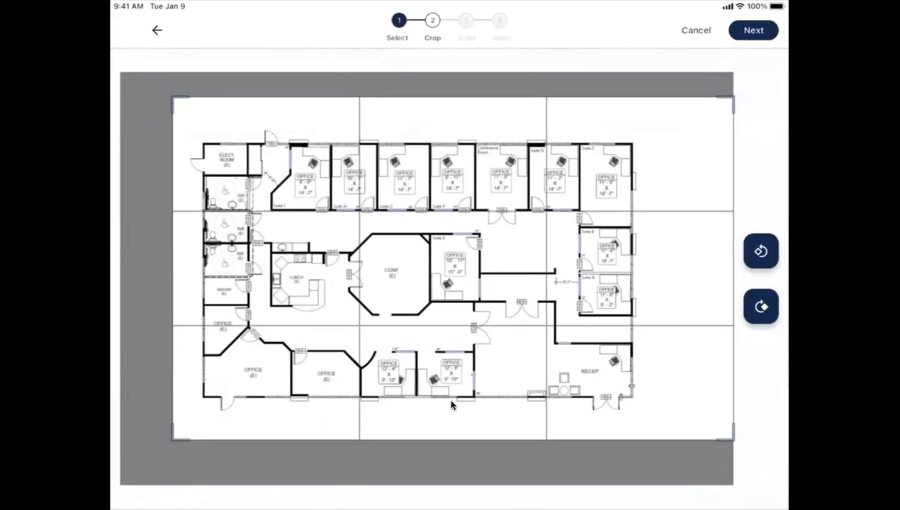
click(761, 251)
click(761, 306)
click(753, 31)
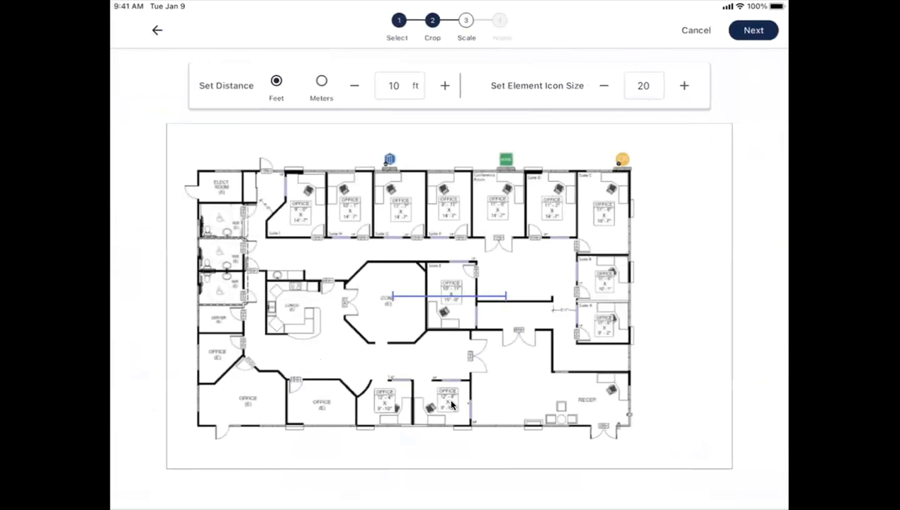
Fit the scale line across the dimensioned corridor opening beside Suites A and B and set its distance to 9 ft.
drag(449, 296, 519, 299)
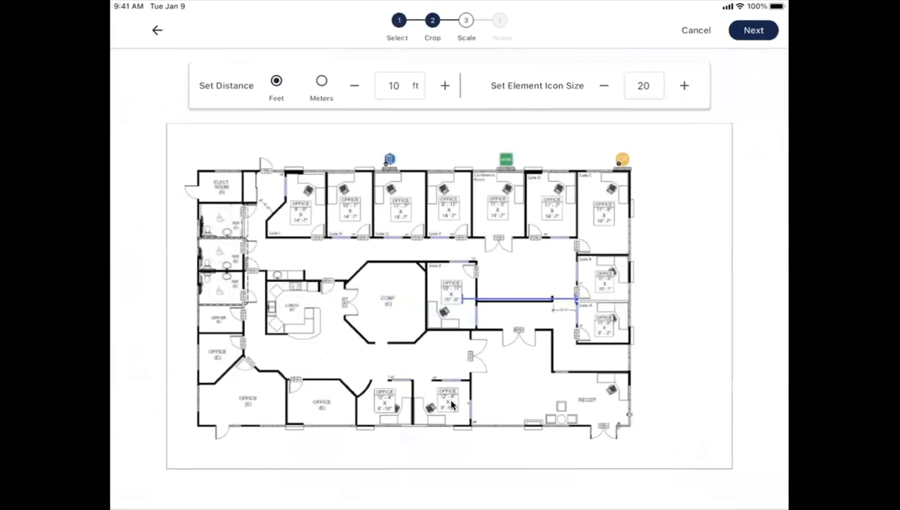
drag(462, 299, 551, 299)
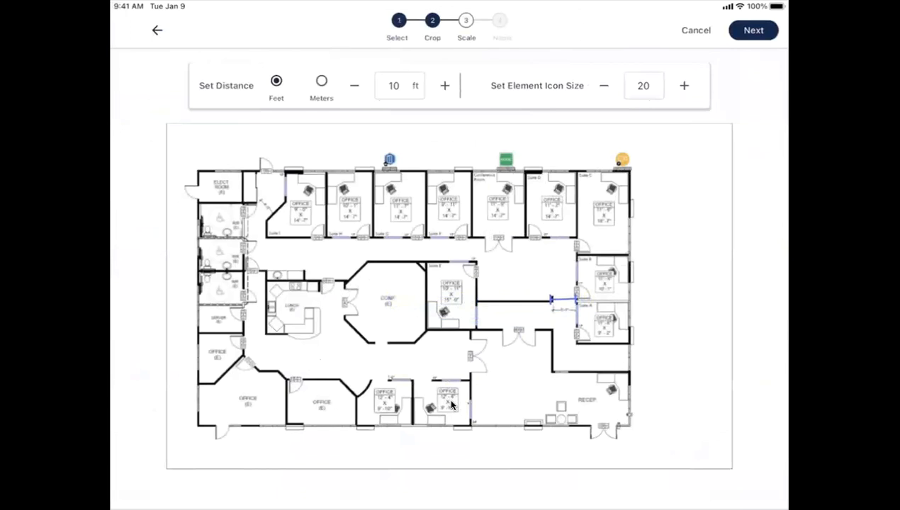
click(354, 85)
click(444, 85)
click(354, 85)
click(354, 85)
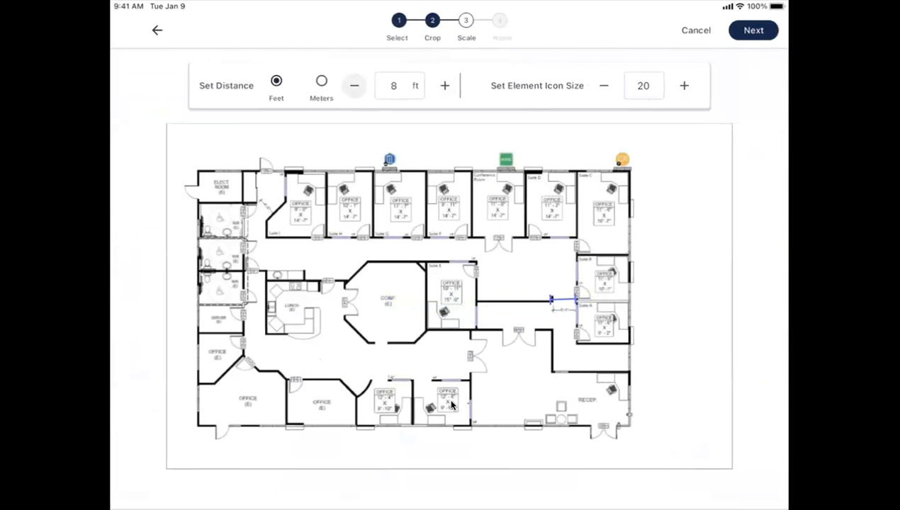
click(397, 85)
key(BackSpace)
text(9)
key(Return)
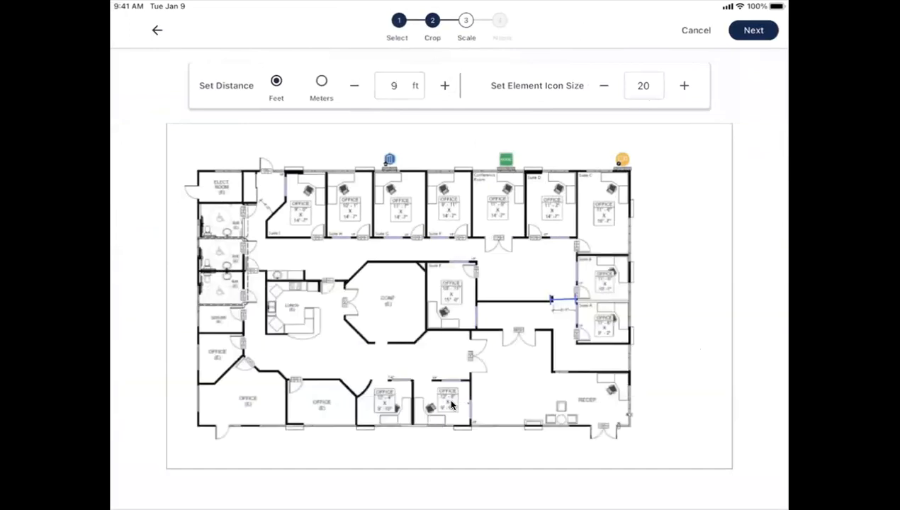
Set the element icon size to 26 and continue to naming the survey.
click(683, 86)
click(683, 86)
click(604, 85)
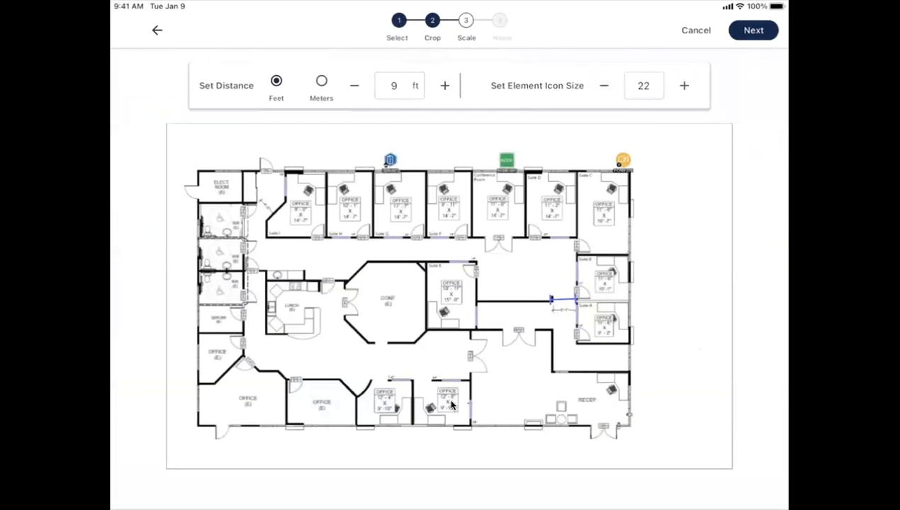
click(683, 86)
click(684, 86)
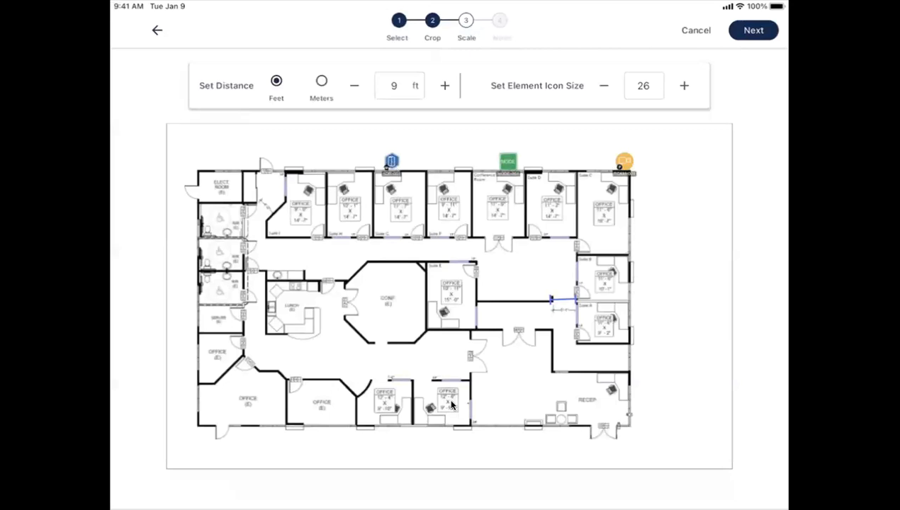
click(753, 29)
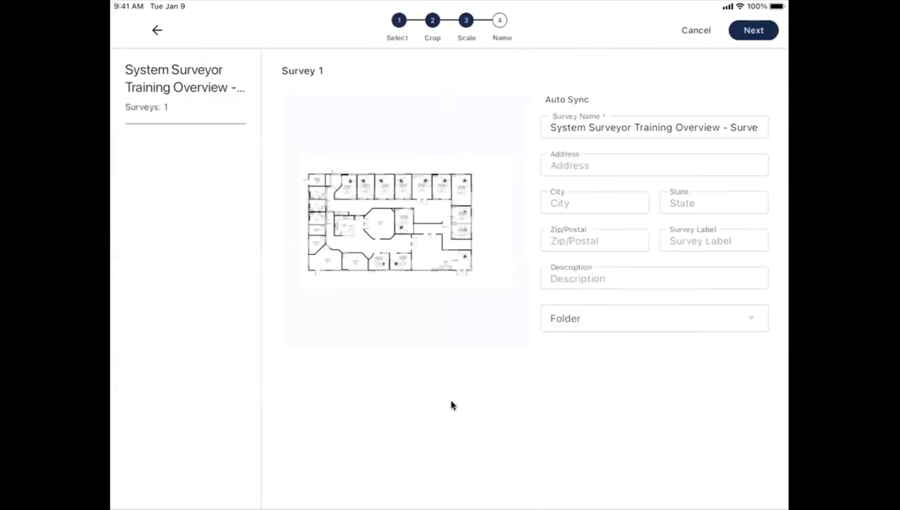
Rename the survey as System Surveyor Training Overview - 07/09.
click(758, 127)
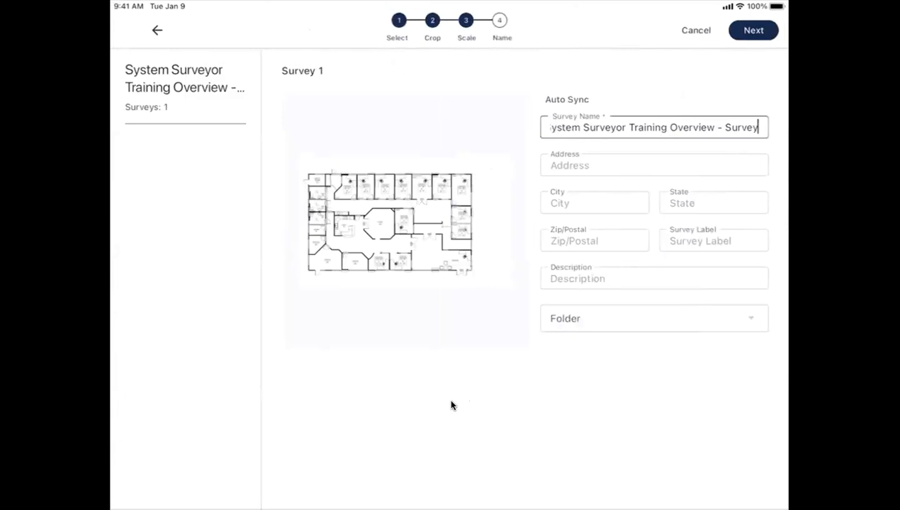
key(BackSpace)
key(BackSpace)
key(BackSpace)
key(BackSpace)
key(BackSpace)
key(BackSpace)
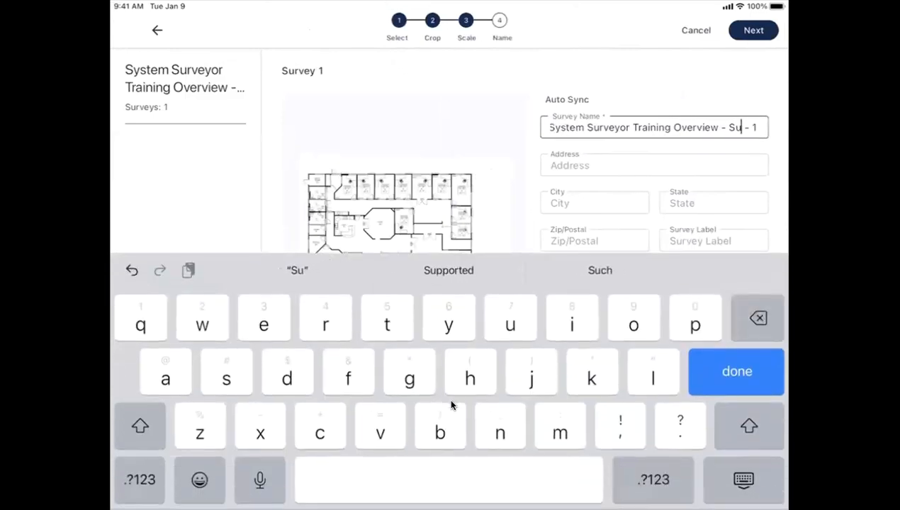
key(BackSpace)
key(BackSpace)
key(BackSpace)
key(BackSpace)
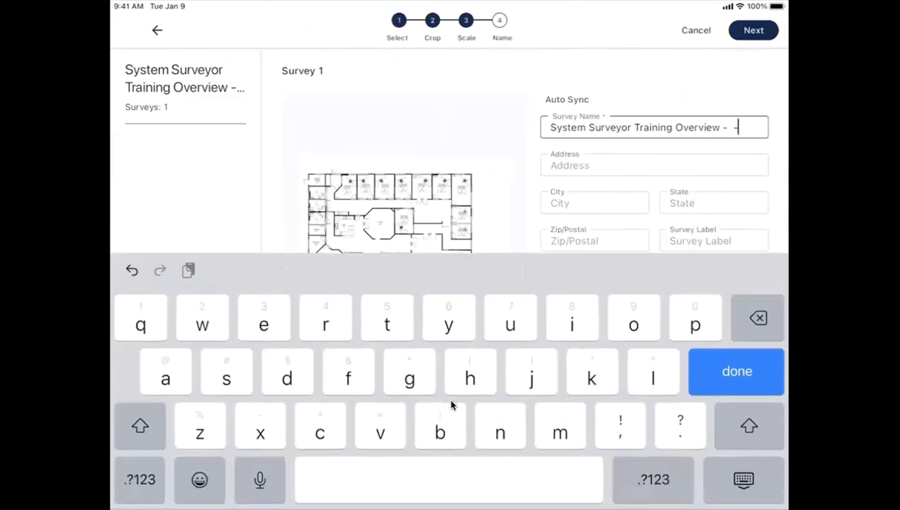
text(0)
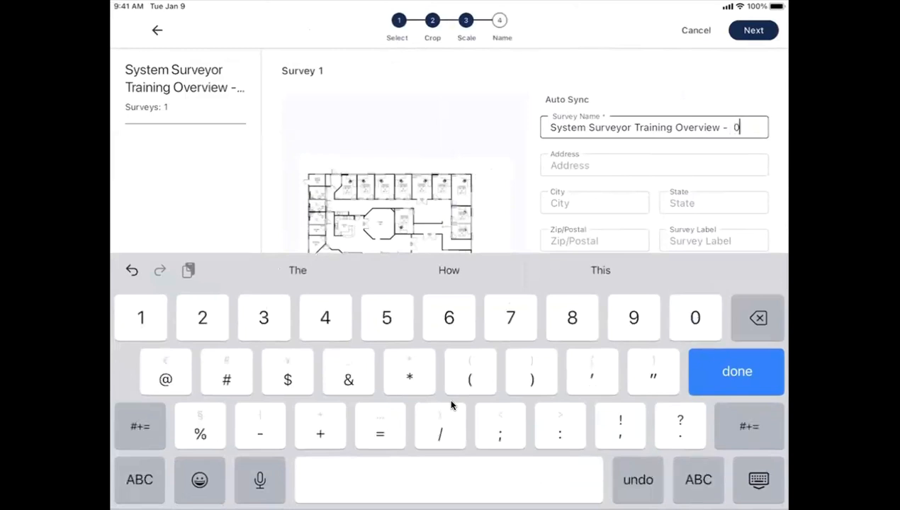
text(7/09)
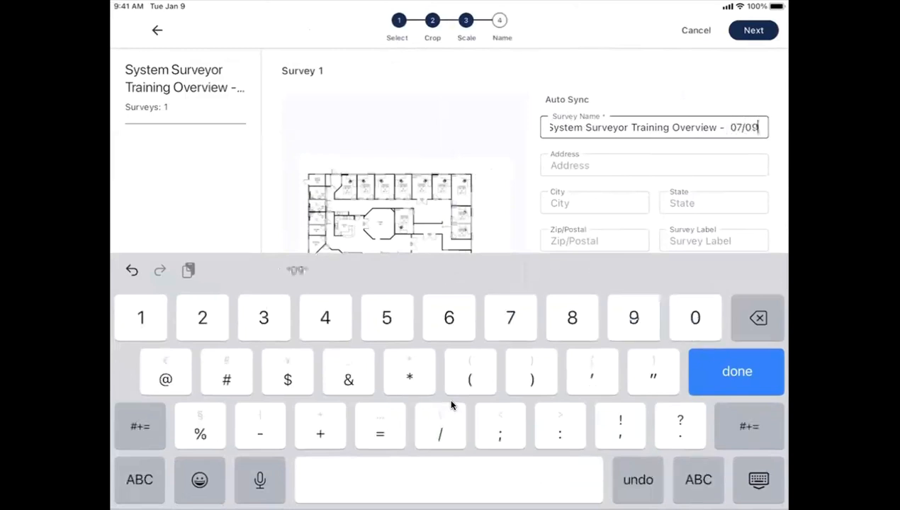
key(Return)
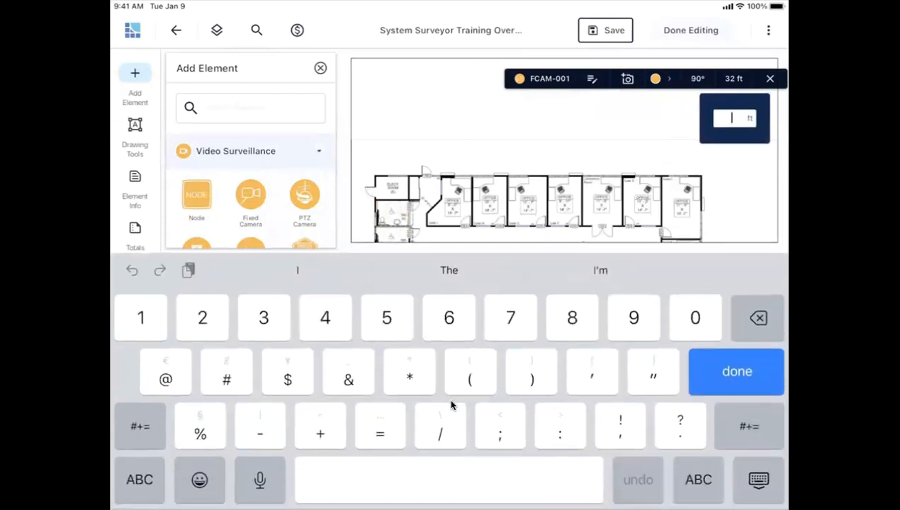
Try a 20 ft range and alternative field-of-view angles including 180° on the fixed camera, returning the angle to 90°.
text(20)
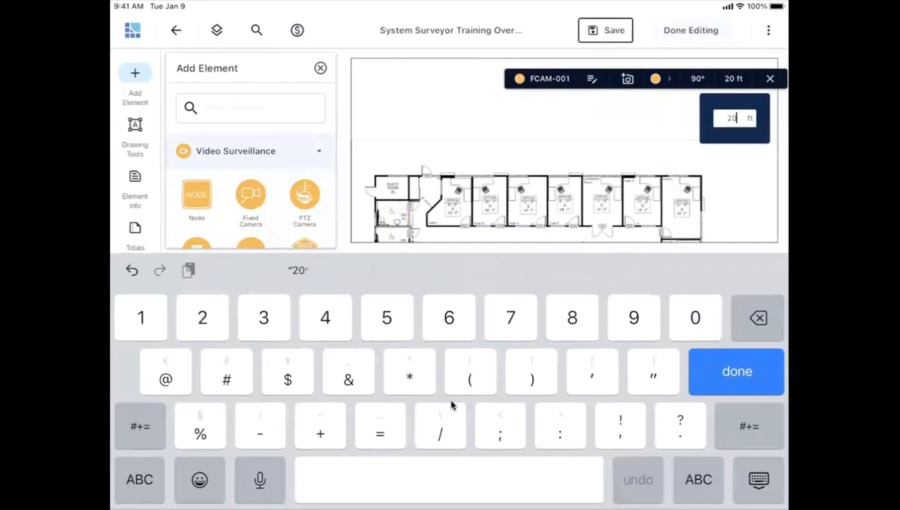
key(Return)
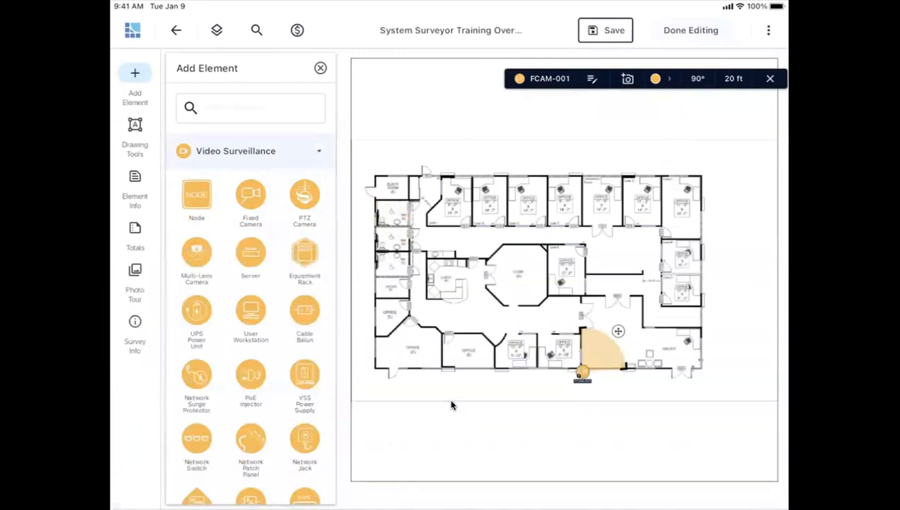
click(698, 79)
click(668, 113)
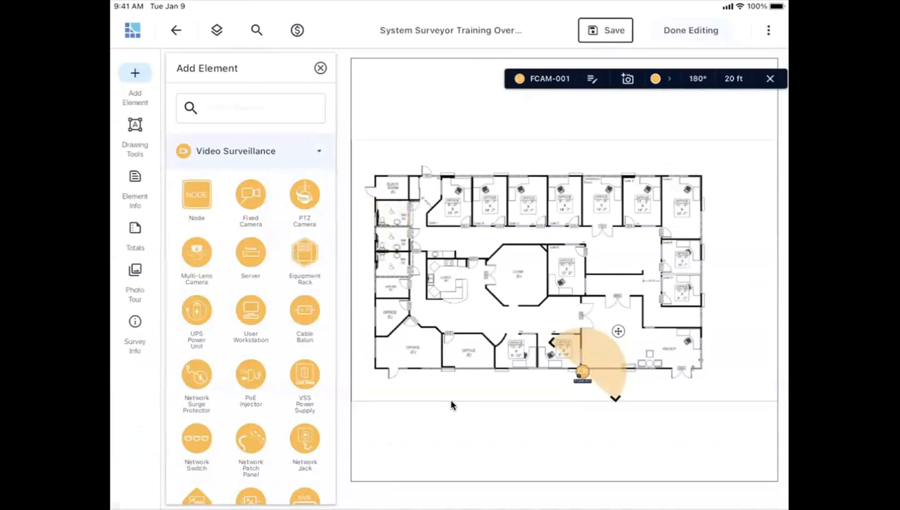
click(698, 79)
click(618, 113)
click(698, 79)
click(643, 113)
Extend the fixed camera's coverage across the reception area to about 33 ft and check its colour and opacity options.
drag(617, 331, 637, 311)
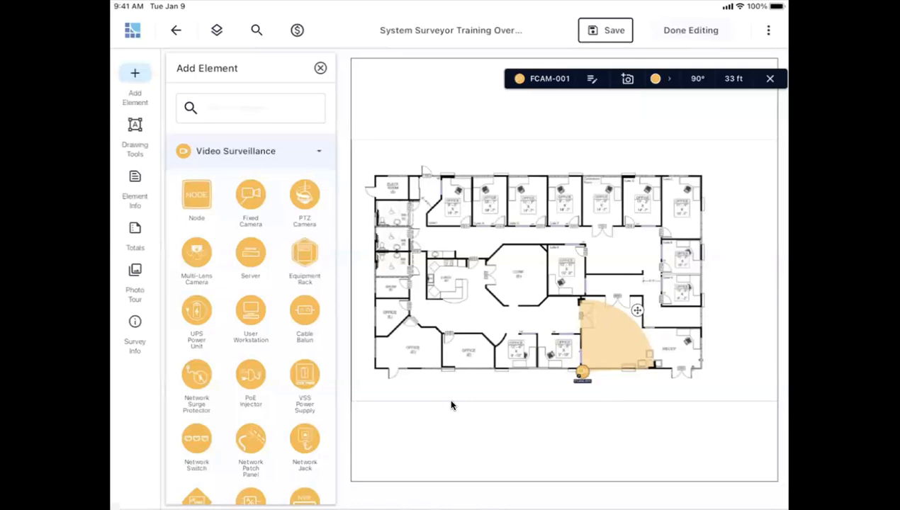
click(655, 79)
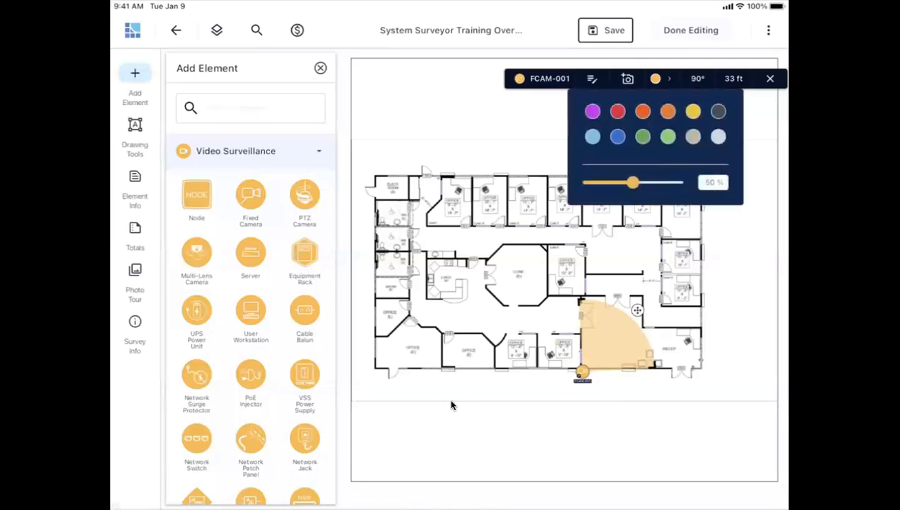
mouse_move(632, 183)
mouse_down()
mouse_move(612, 183)
mouse_move(649, 182)
mouse_move(632, 183)
mouse_up()
click(451, 405)
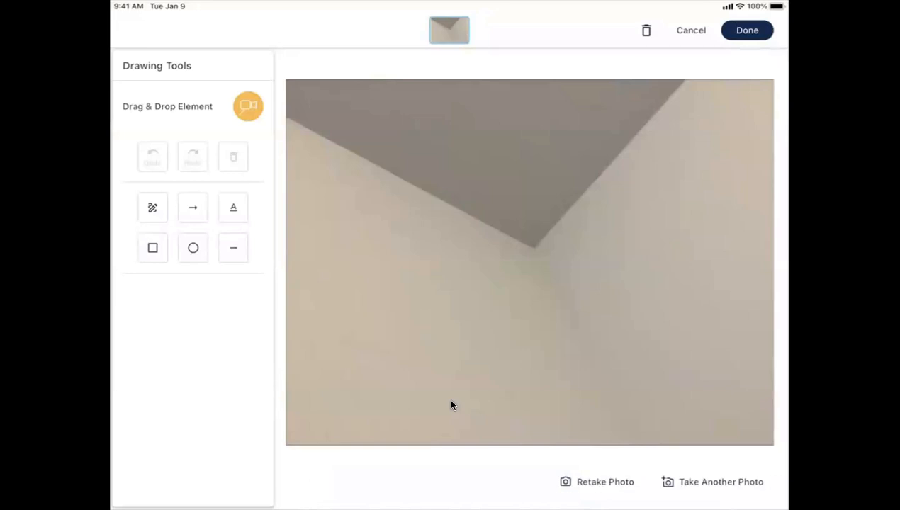
Draw a green freehand line and a solid-filled green rectangle at 40% opacity on the camera's photo.
click(153, 208)
mouse_move(440, 188)
mouse_down()
mouse_move(460, 263)
mouse_move(344, 357)
mouse_move(326, 358)
mouse_up()
click(152, 247)
drag(642, 208, 508, 307)
click(199, 321)
scroll(193, 283, down, 1)
scroll(192, 284, up, 1)
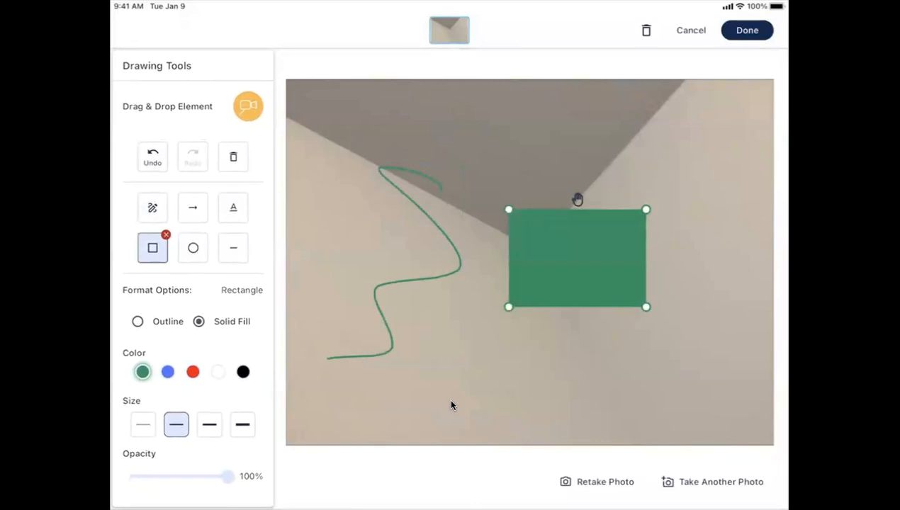
drag(227, 476, 168, 476)
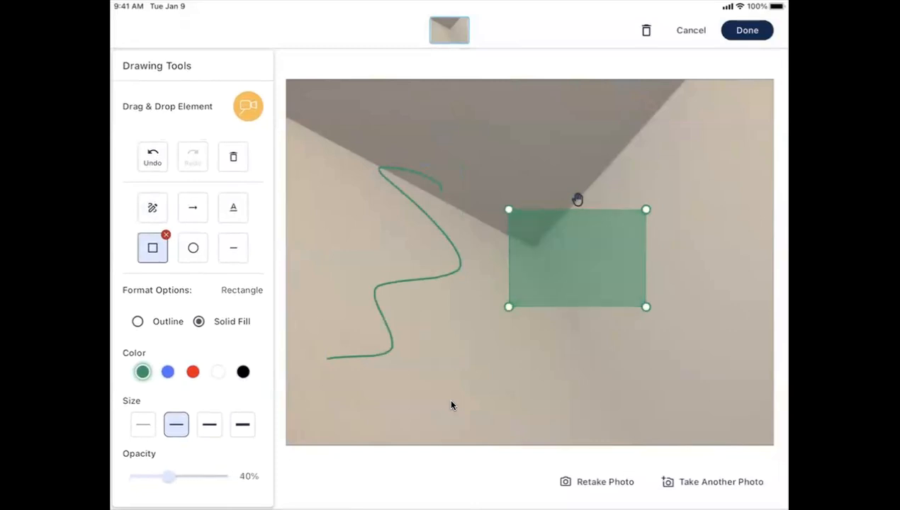
Draw a green ellipse in the photo beside the freehand line, with the thickest outline and 30% opacity.
click(192, 247)
drag(374, 123, 316, 246)
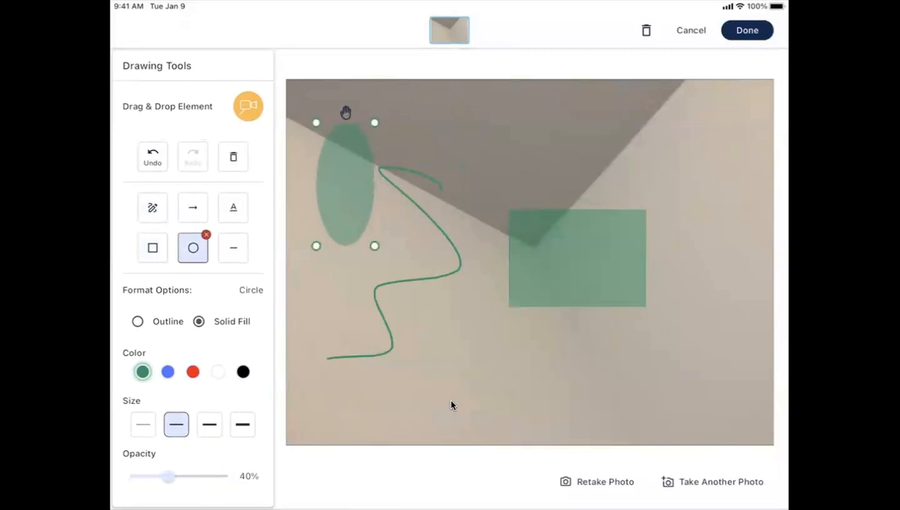
click(242, 424)
click(209, 424)
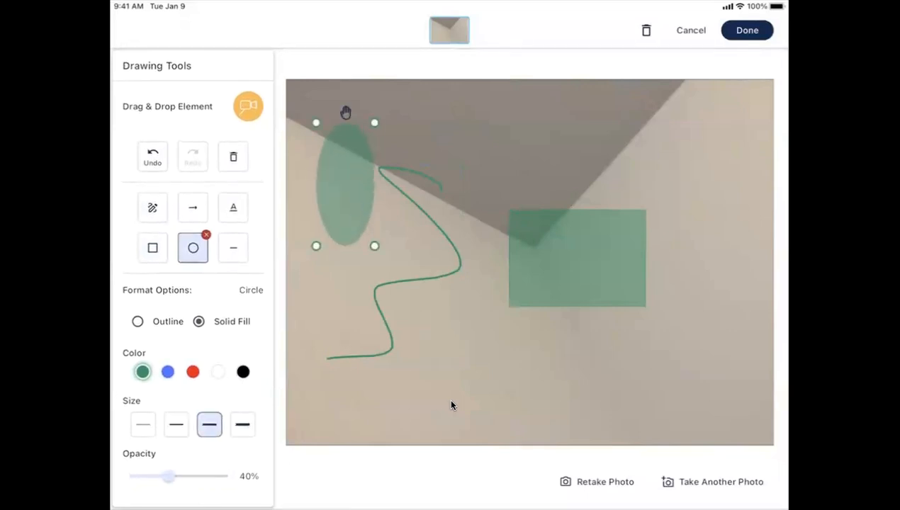
click(137, 321)
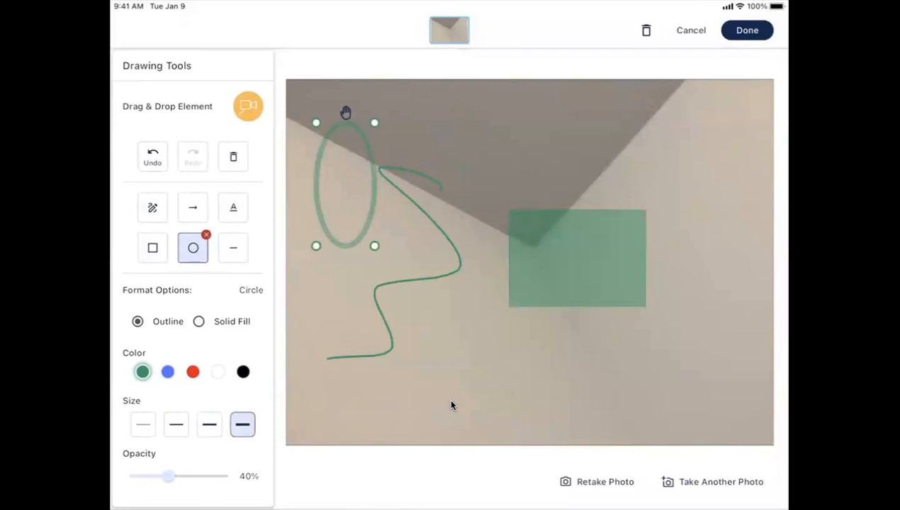
mouse_move(168, 476)
mouse_down()
mouse_move(217, 476)
mouse_move(138, 477)
mouse_move(197, 476)
mouse_move(147, 476)
mouse_move(181, 476)
mouse_move(159, 477)
mouse_up()
Undo all the markup drawn on the camera's photo.
click(152, 156)
click(152, 156)
click(152, 156)
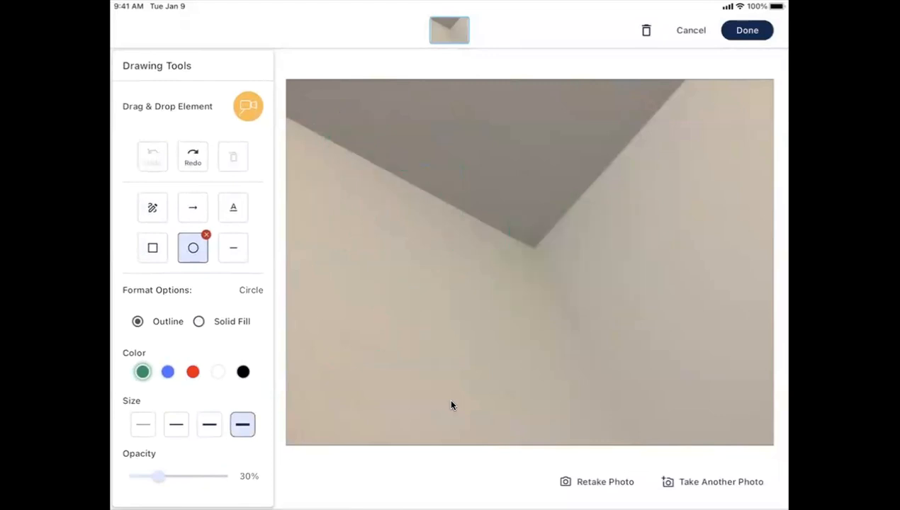
Place the fixed camera icon at the photo's ceiling corner, undo the stray circles beside it and deactivate the circle tool.
mouse_move(248, 106)
mouse_down()
mouse_move(432, 179)
mouse_move(529, 230)
mouse_up()
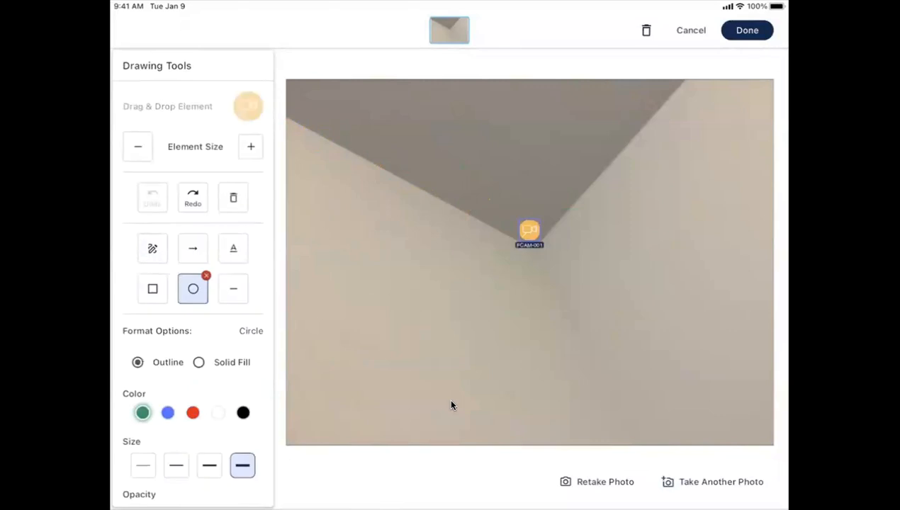
drag(533, 227, 569, 243)
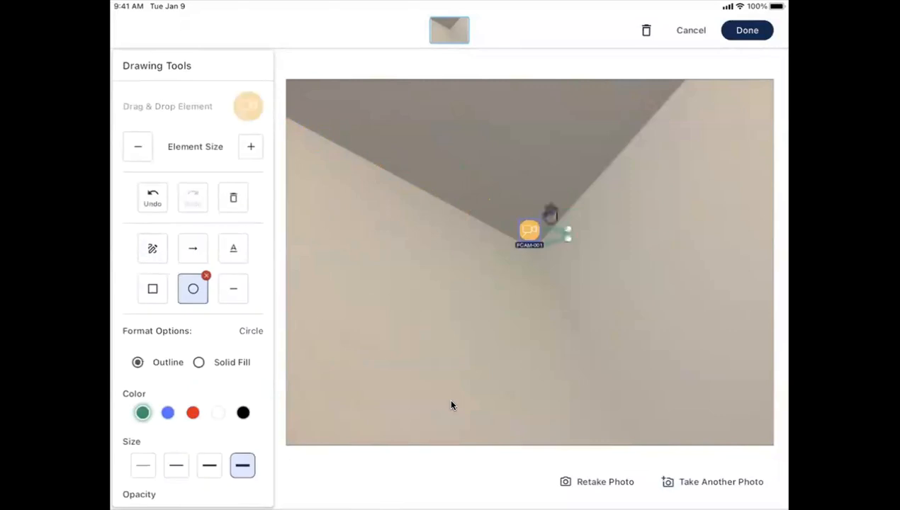
click(152, 197)
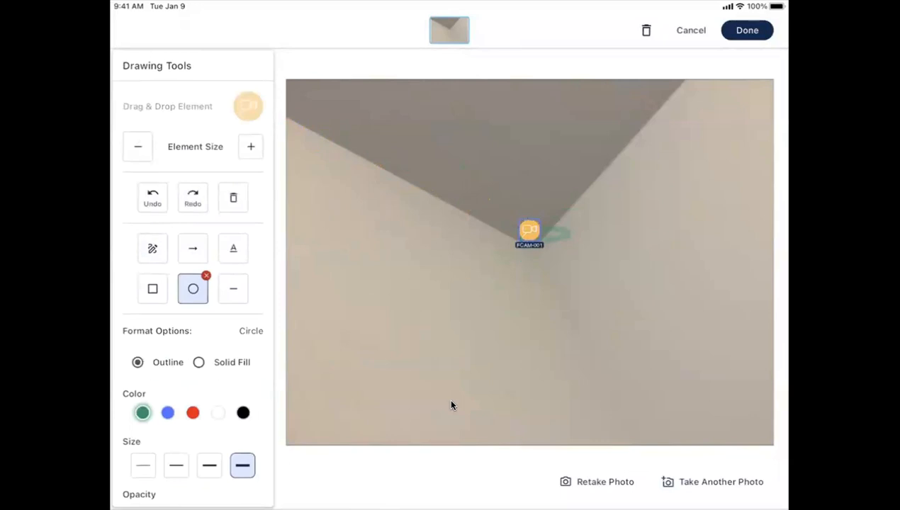
click(152, 198)
click(206, 276)
Delete the fixed camera icon from the photo.
click(529, 230)
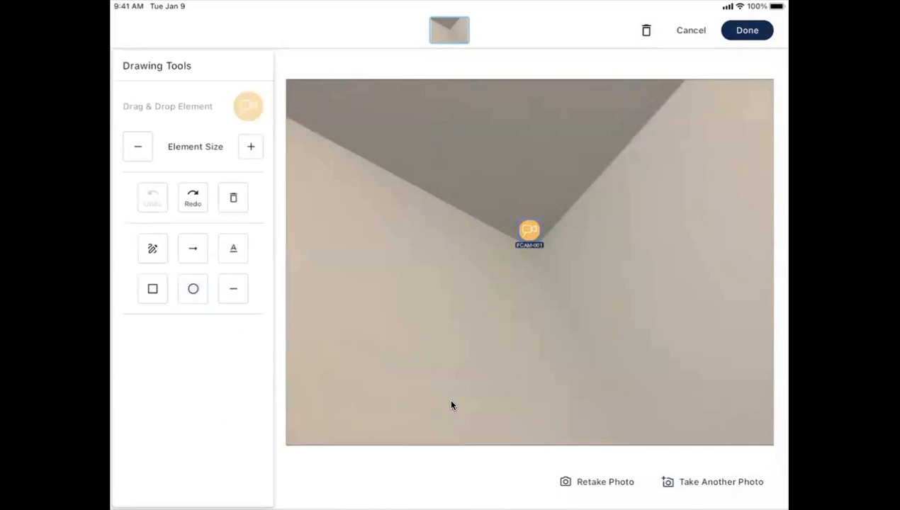
click(233, 198)
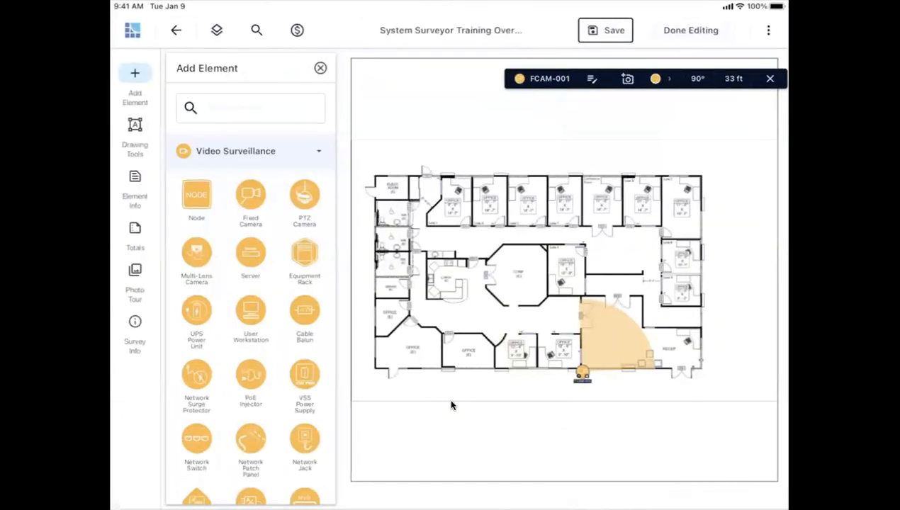
Examine the fixed camera's coverage on the floor plan and its attached photo in the element details.
scroll(451, 405, up, 5)
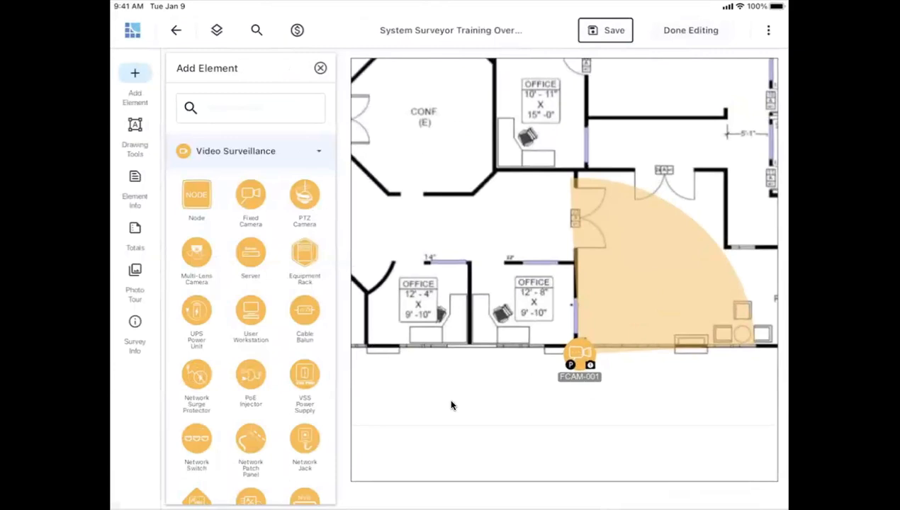
scroll(451, 405, down, 5)
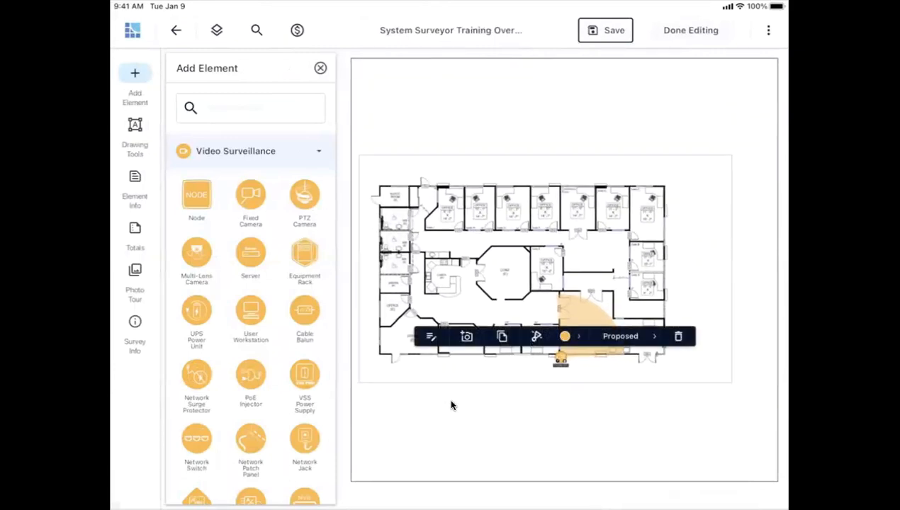
click(431, 336)
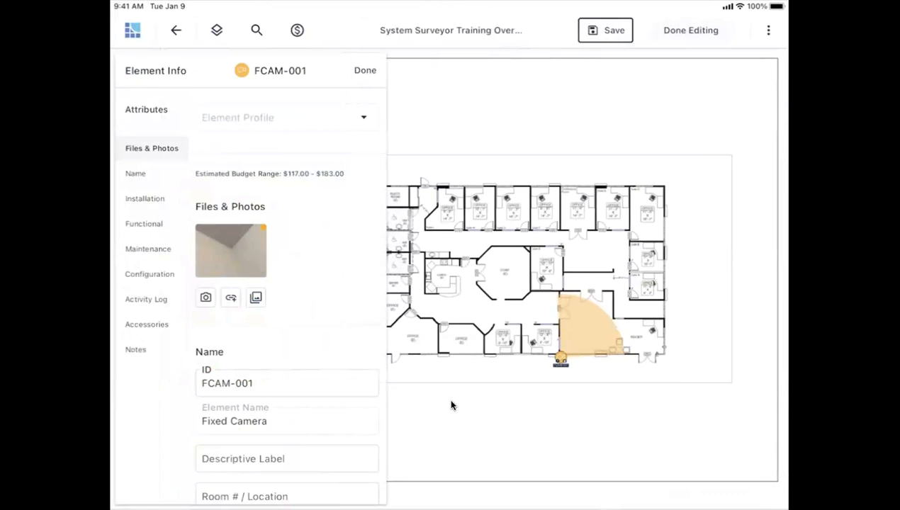
click(364, 70)
Review the fixed camera's status and colour options and look through its remaining element attributes.
click(560, 358)
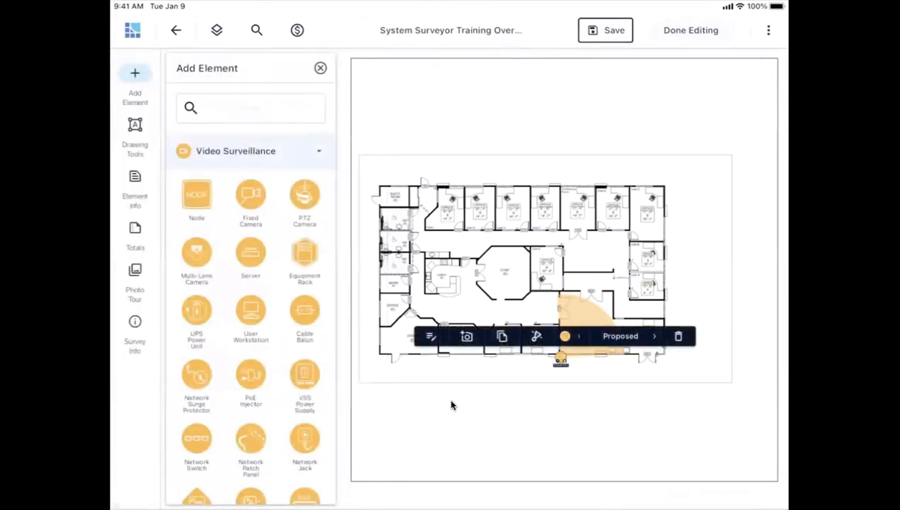
click(620, 336)
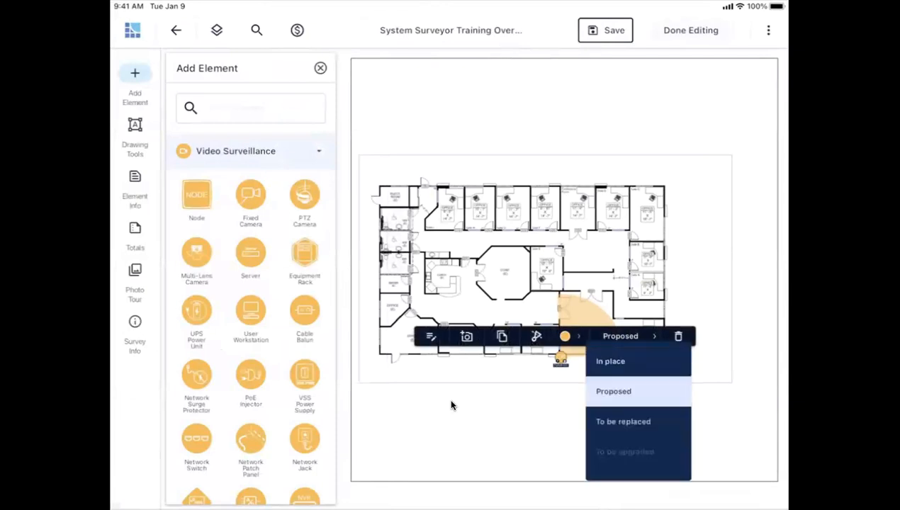
click(621, 336)
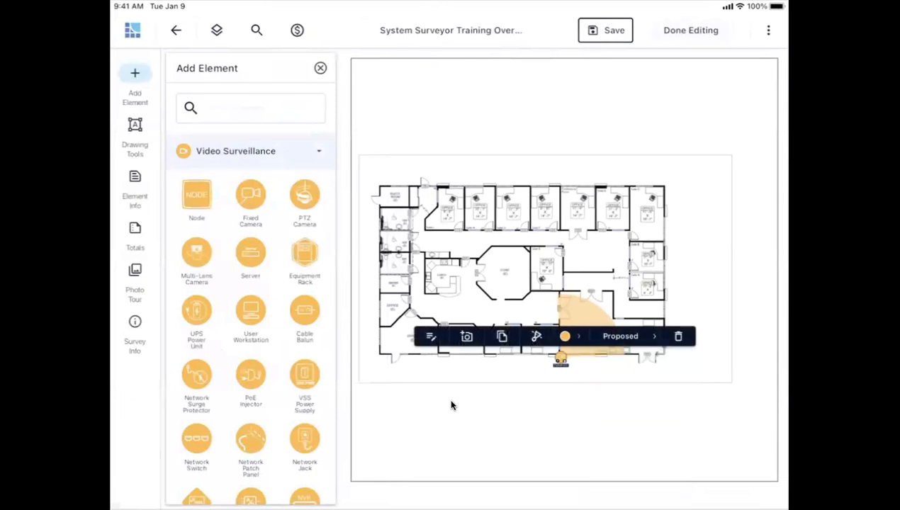
click(564, 336)
click(565, 335)
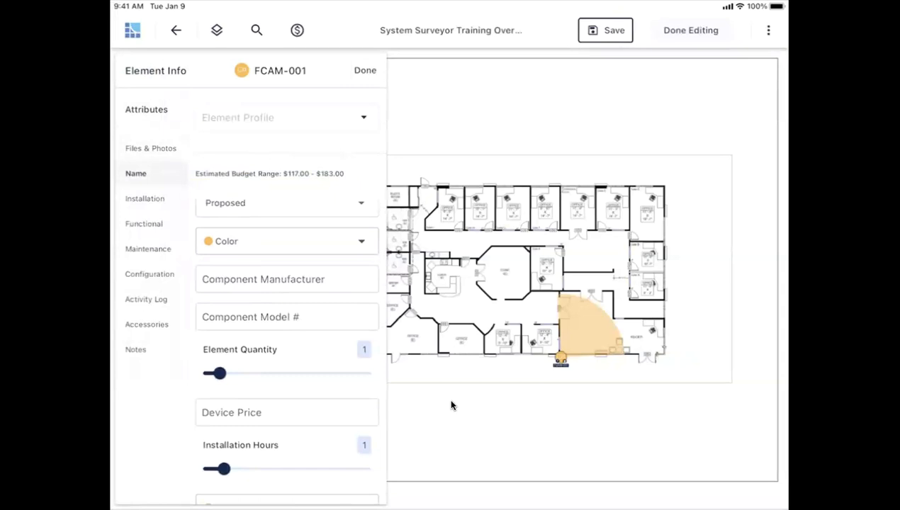
scroll(287, 340, down, 5)
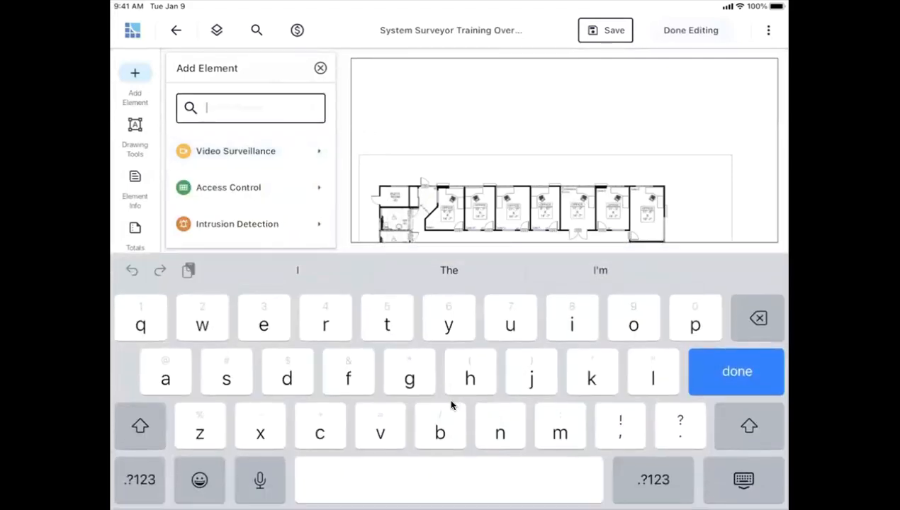
Search the elements for "singl" and place an Access Control Single Door at the Suite I doorway.
text(singl)
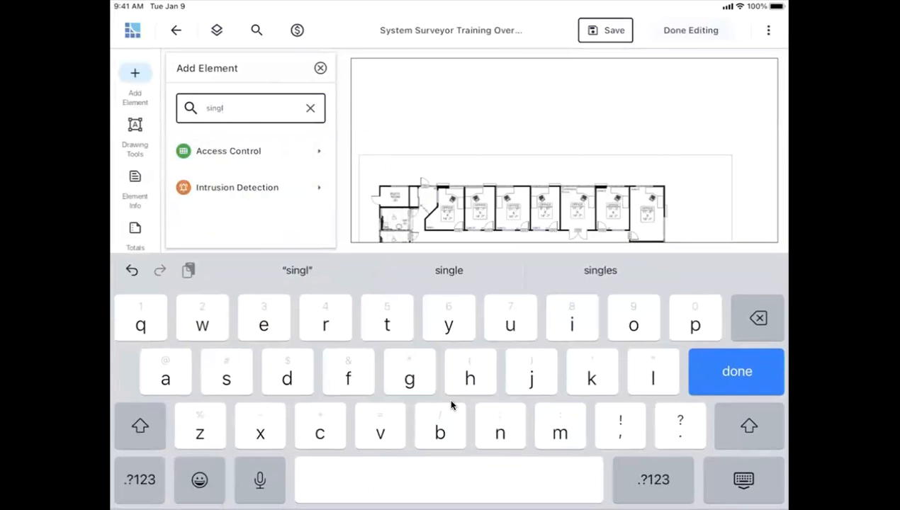
key(Return)
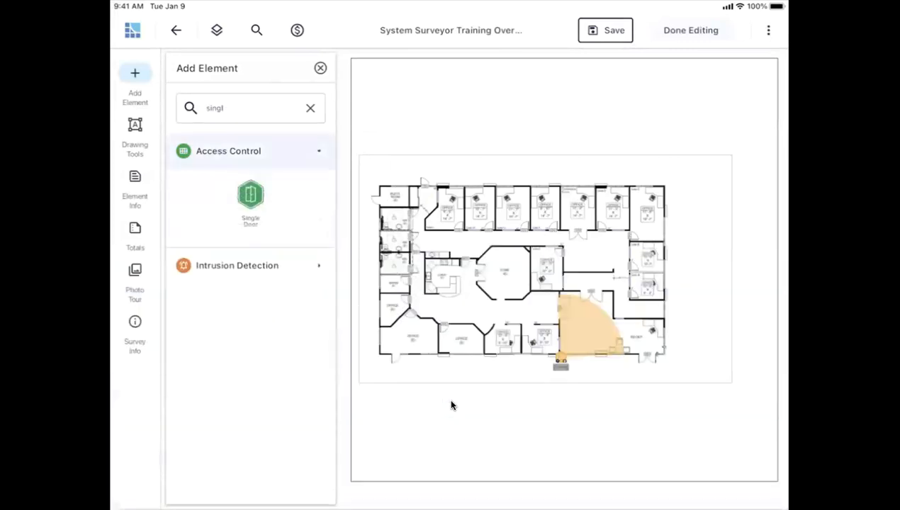
drag(250, 195, 457, 230)
scroll(451, 405, up, 5)
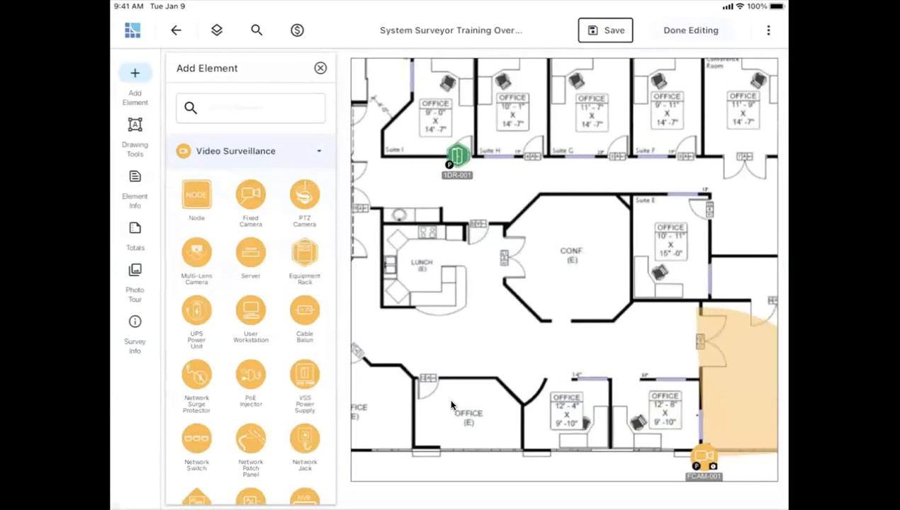
scroll(451, 406, up, 5)
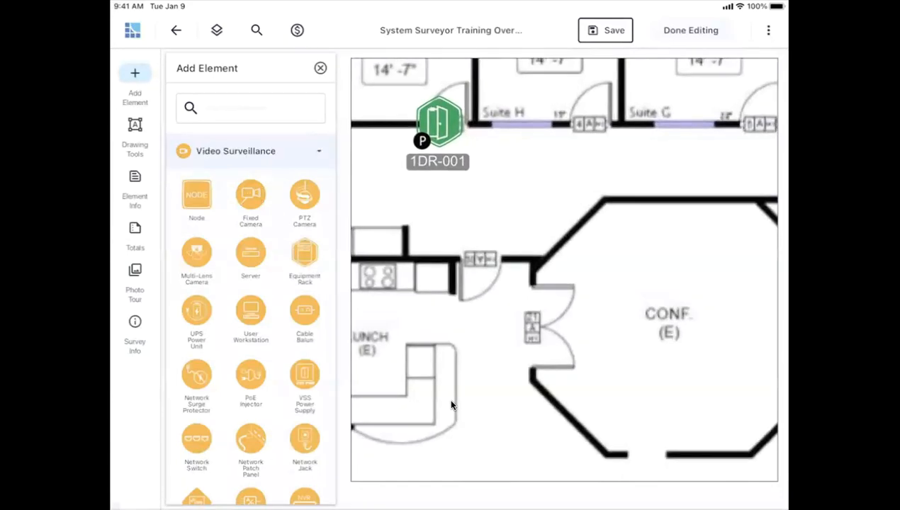
Place a Card Reader, an Elec Lockset and a Request to Exit element from Access Control around the Suite I door.
scroll(451, 405, down, 3)
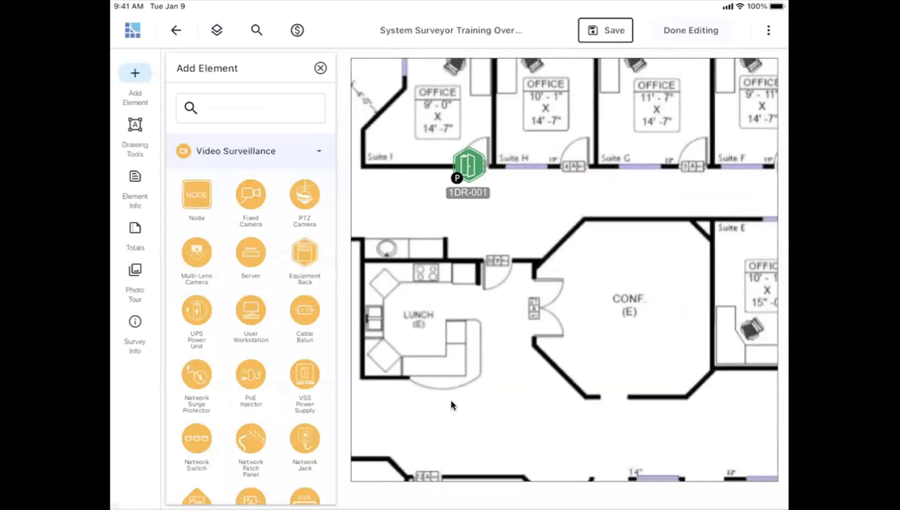
click(250, 151)
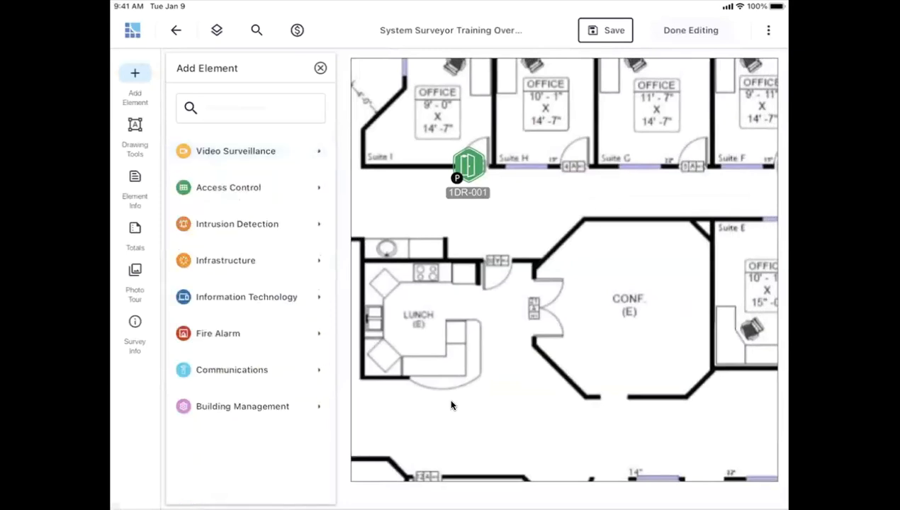
click(228, 187)
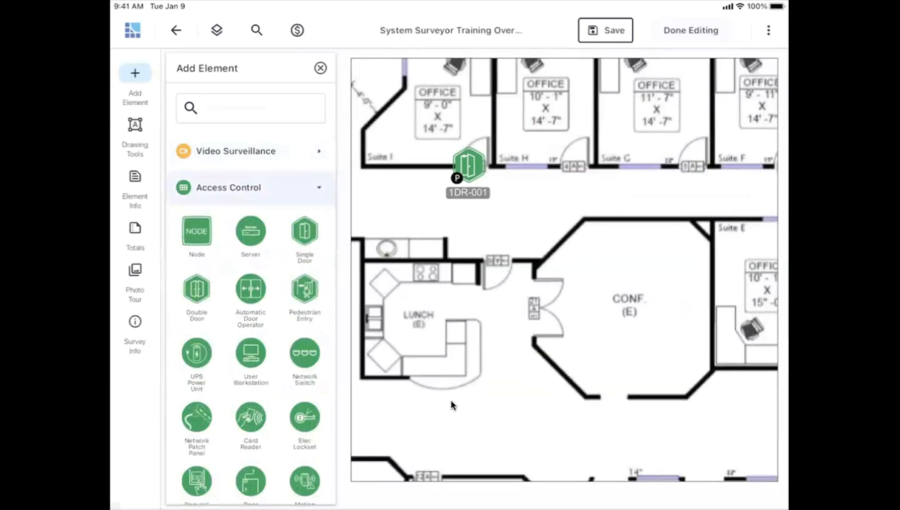
drag(250, 418, 420, 135)
drag(305, 417, 473, 119)
drag(198, 474, 384, 165)
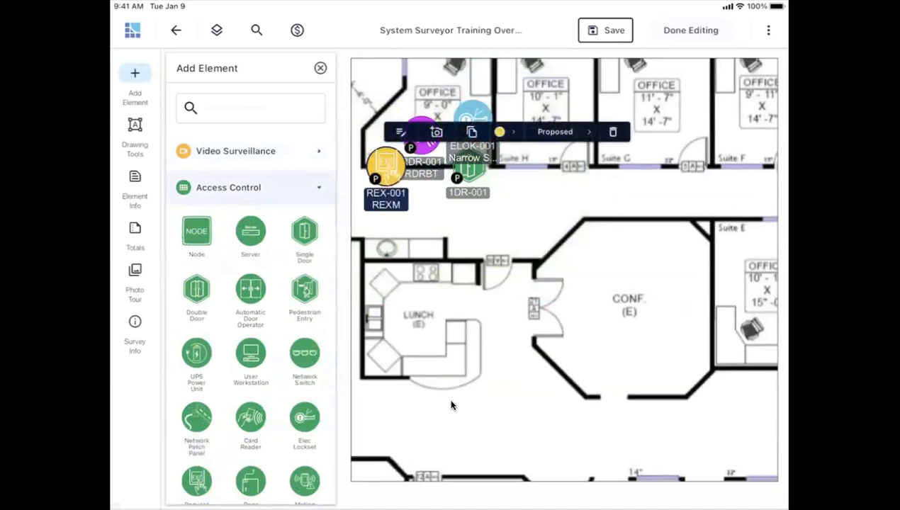
Nest the request-to-exit, card reader and electric lockset elements under the Suite I single door.
drag(385, 165, 468, 184)
drag(421, 135, 461, 178)
drag(473, 120, 467, 165)
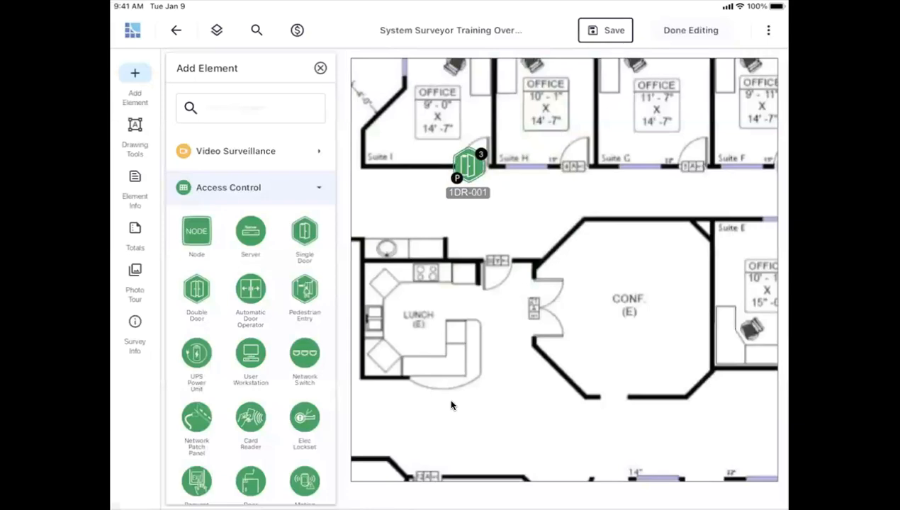
Examine the element info of the Suite I door and its nested request-to-exit and card reader elements.
click(468, 166)
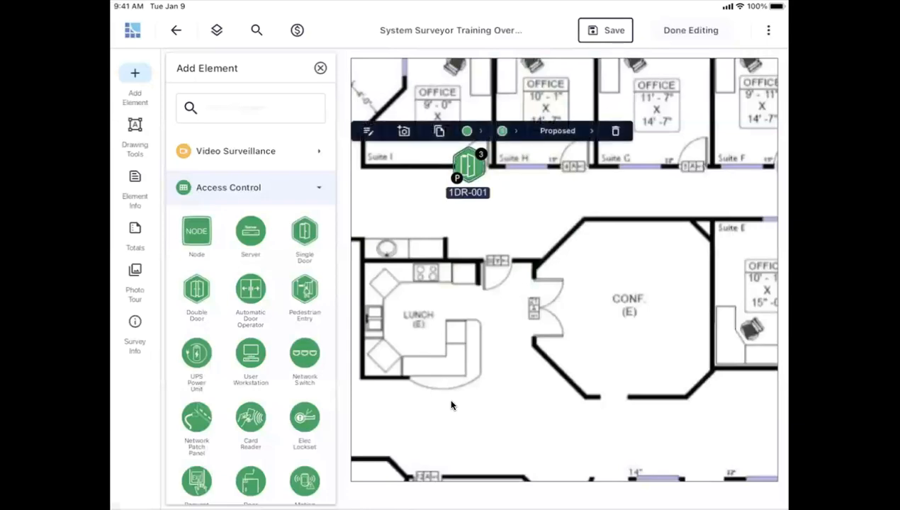
click(367, 131)
click(287, 70)
click(252, 123)
click(287, 70)
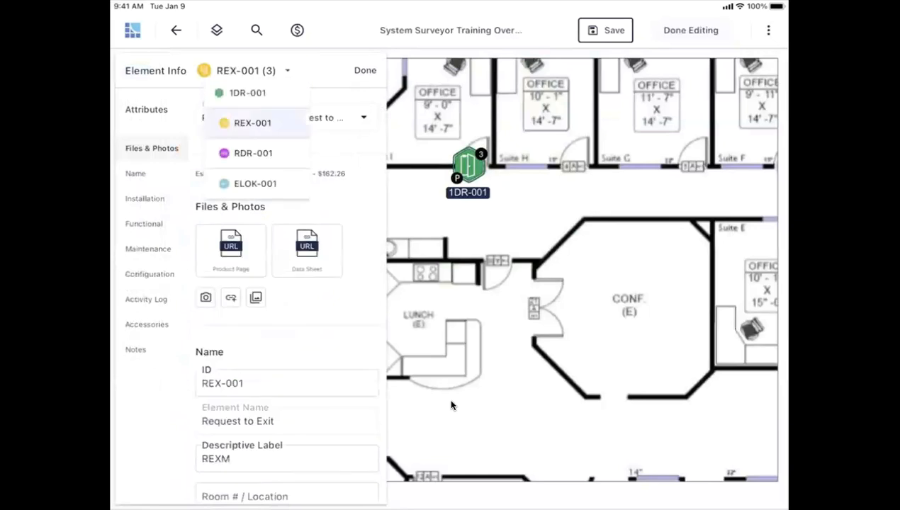
click(247, 93)
click(287, 70)
click(252, 123)
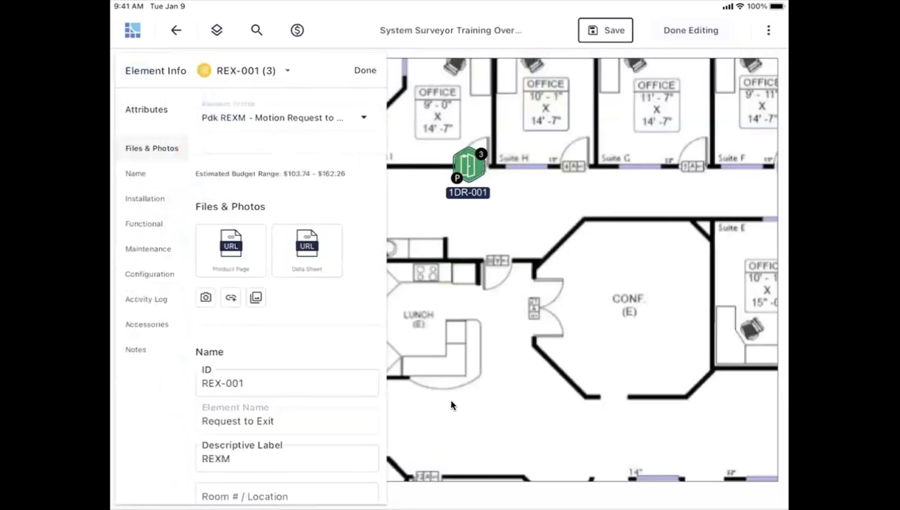
click(287, 70)
click(253, 153)
click(287, 70)
click(452, 405)
click(451, 405)
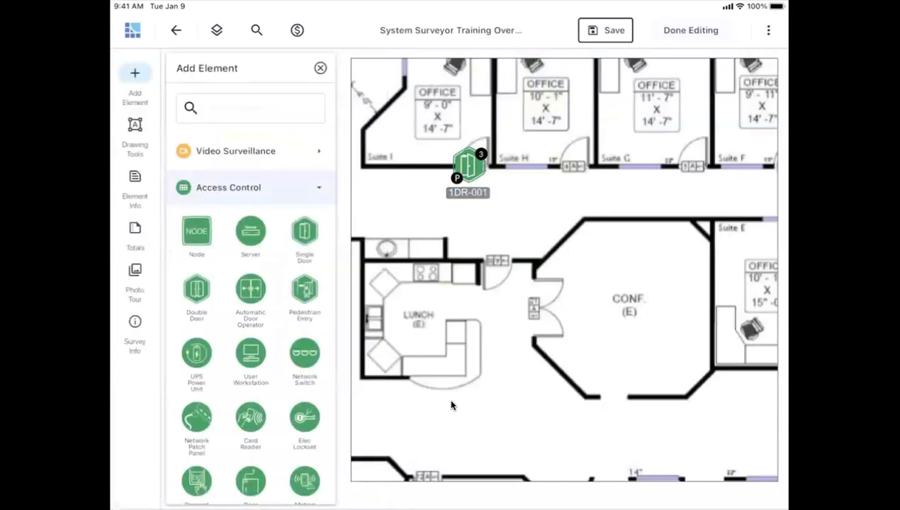
Place an Infrastructure Node in the server room on the floor plan.
scroll(452, 406, down, 5)
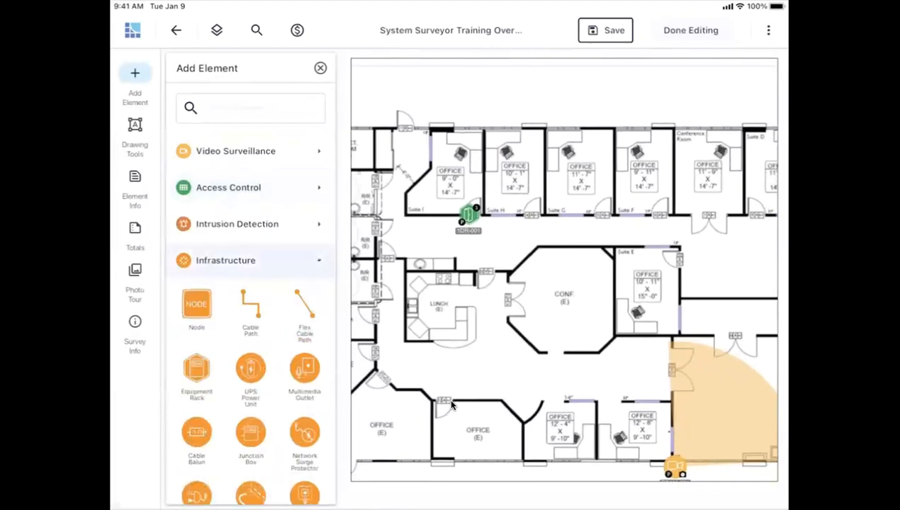
scroll(451, 405, left, 2)
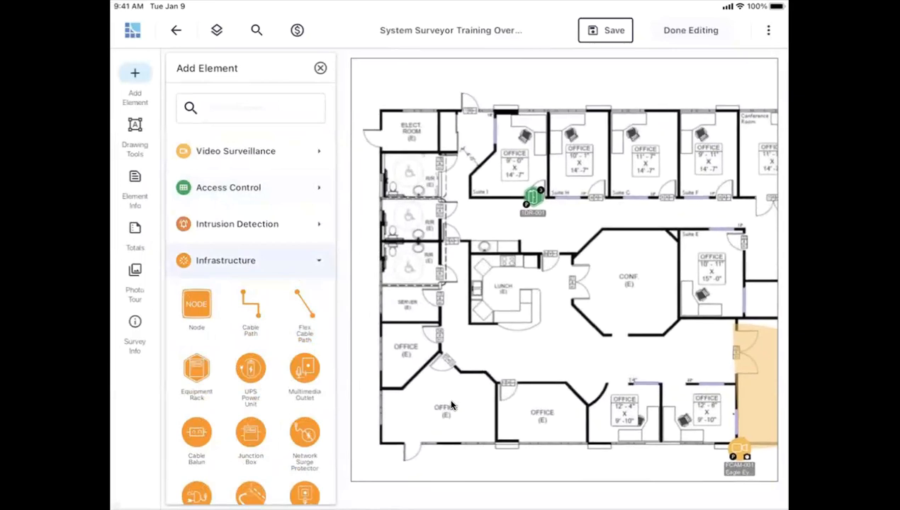
drag(196, 305, 400, 302)
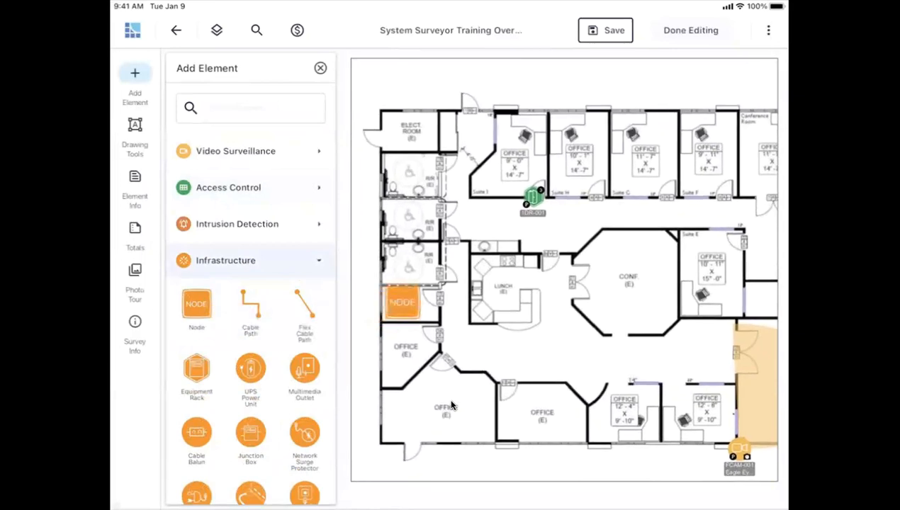
drag(250, 304, 534, 350)
drag(510, 321, 435, 293)
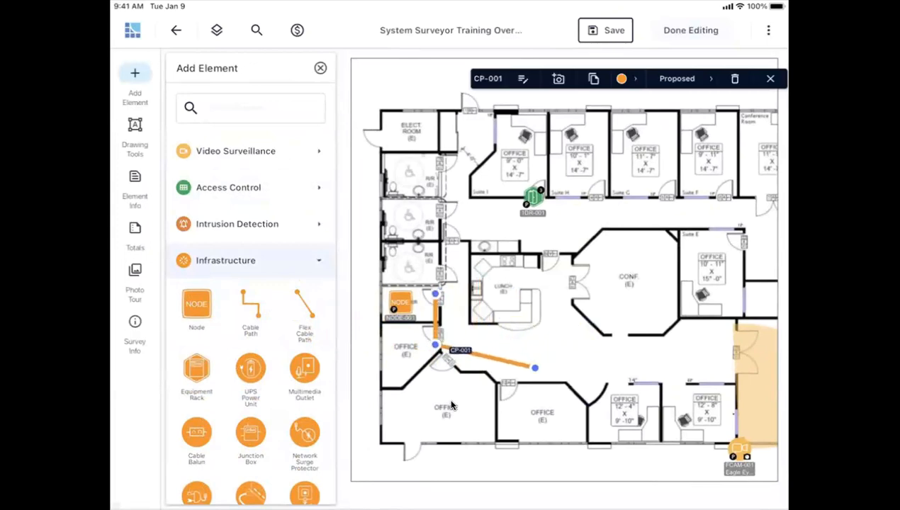
click(733, 78)
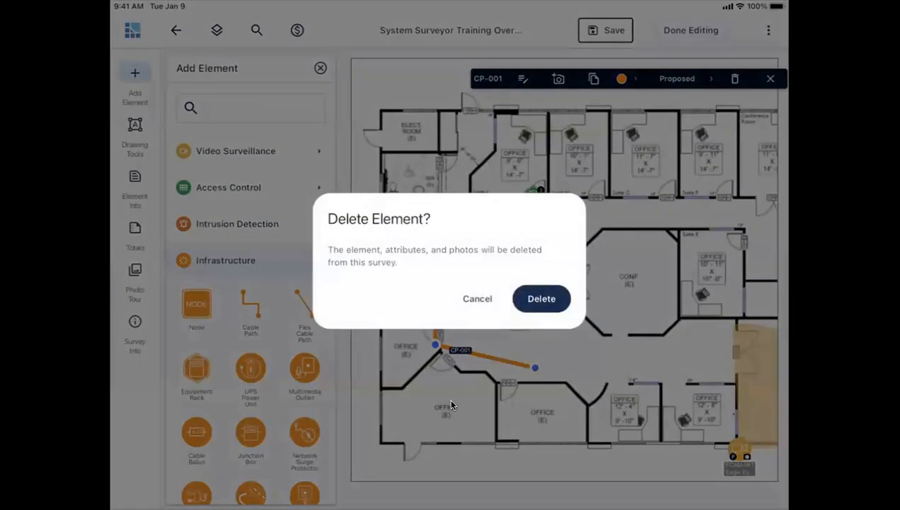
click(540, 297)
Add a Flex Cable Path and connect its ends to the server room node and the fixed camera.
drag(304, 312, 540, 349)
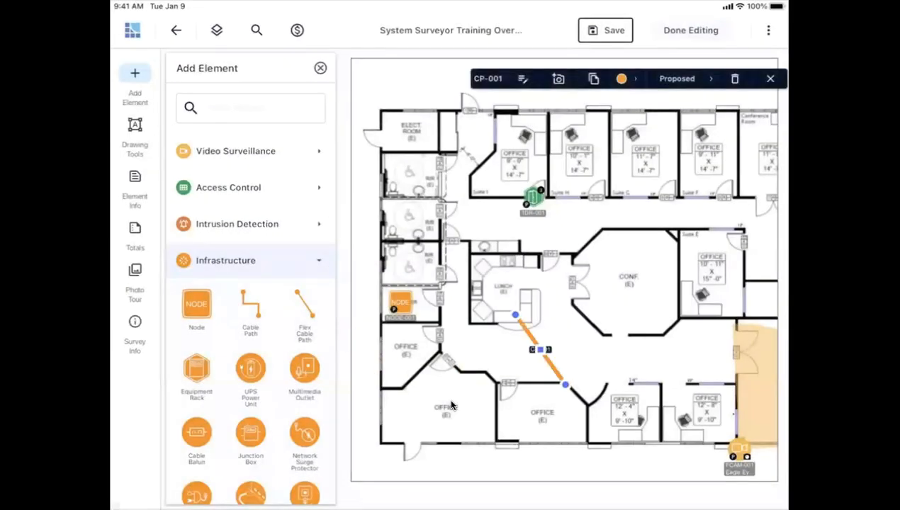
drag(515, 315, 400, 313)
drag(659, 423, 739, 437)
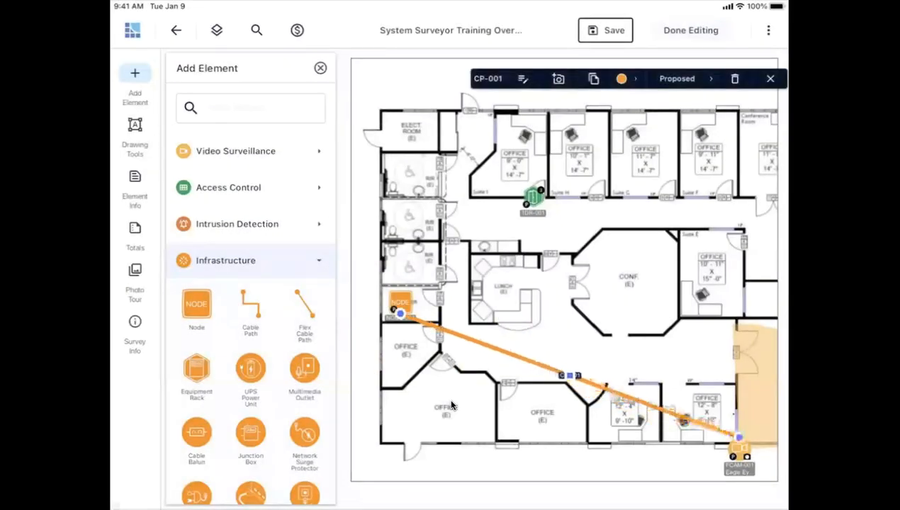
Bend the flex cable path so it runs from the server room along the corridor above the lower offices to the camera.
drag(570, 375, 609, 346)
drag(673, 392, 719, 373)
drag(504, 329, 493, 375)
drag(609, 345, 616, 376)
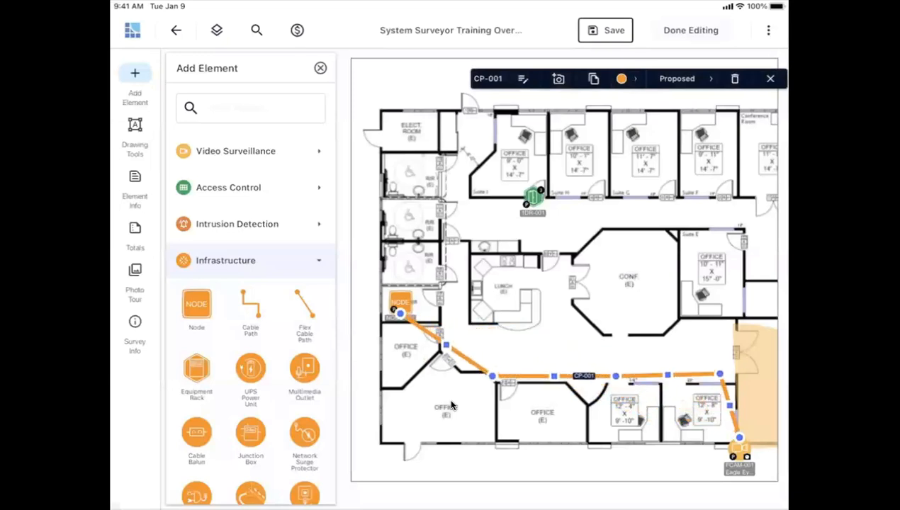
drag(719, 373, 732, 376)
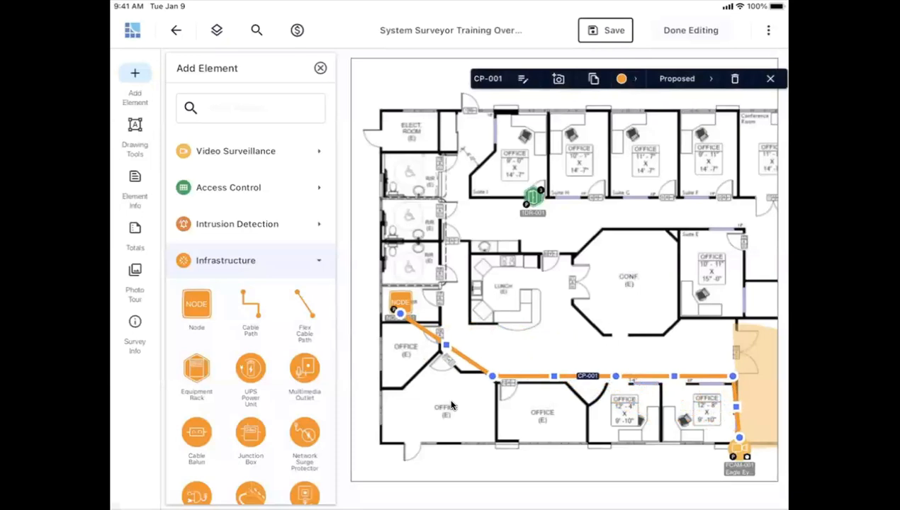
drag(446, 345, 463, 373)
drag(424, 337, 441, 327)
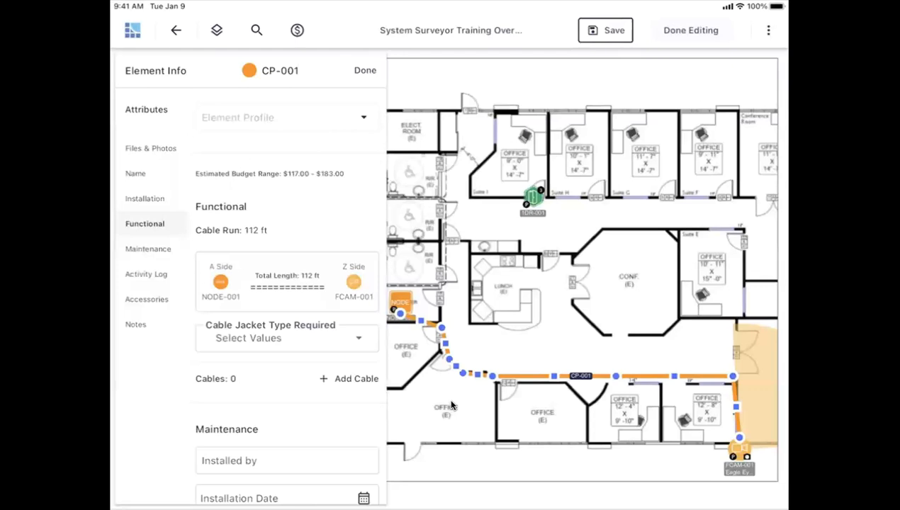
Save the survey and review the fixed camera's details, the display filters and the budget estimator range.
click(451, 406)
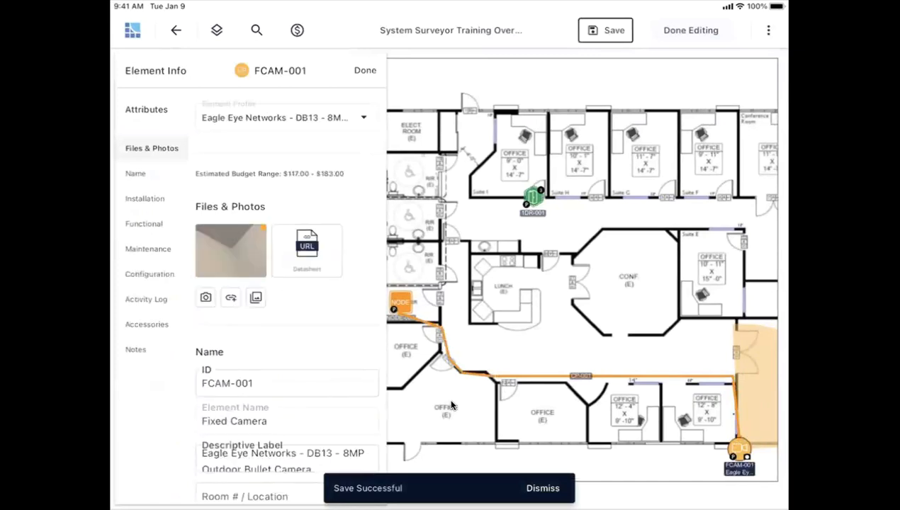
click(451, 405)
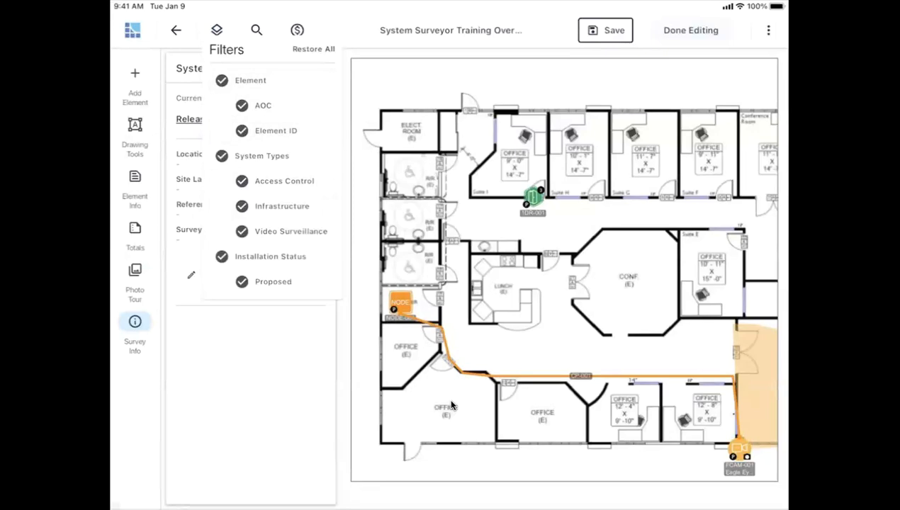
click(452, 405)
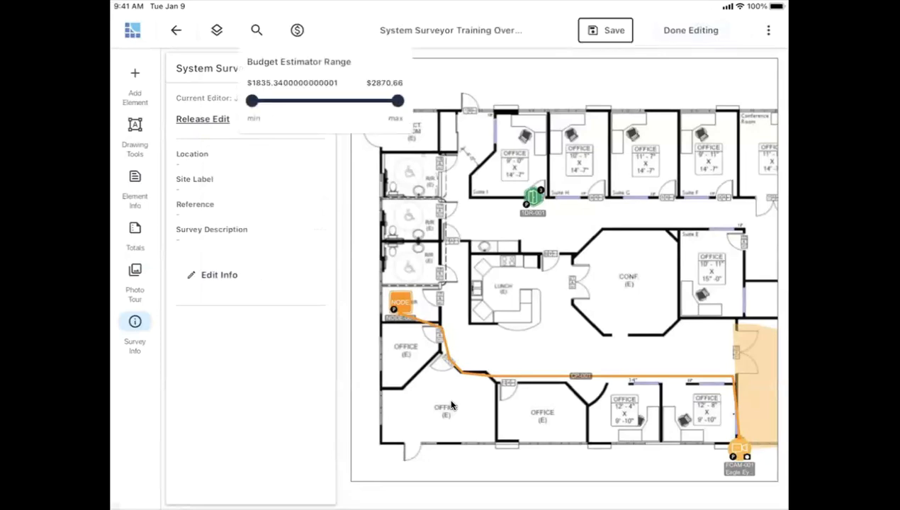
Return to the site's survey list, generate the survey report and view its sharing options.
click(451, 405)
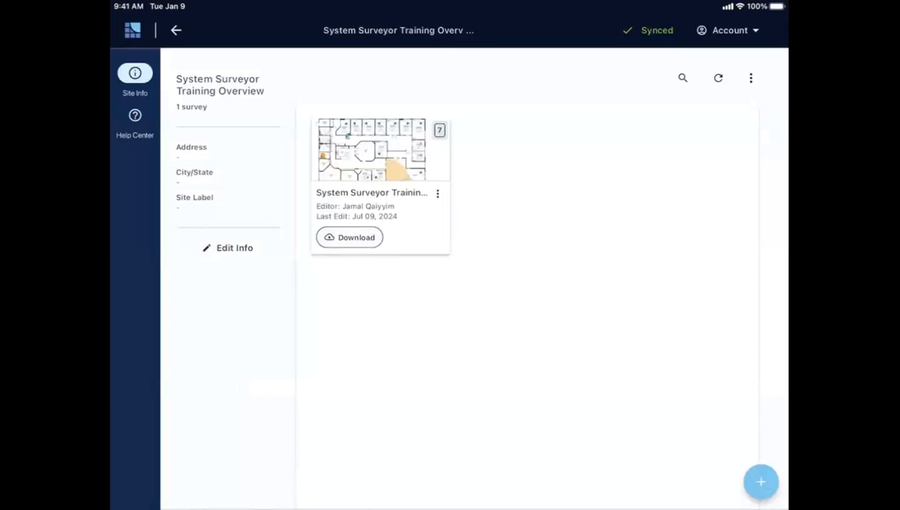
click(437, 193)
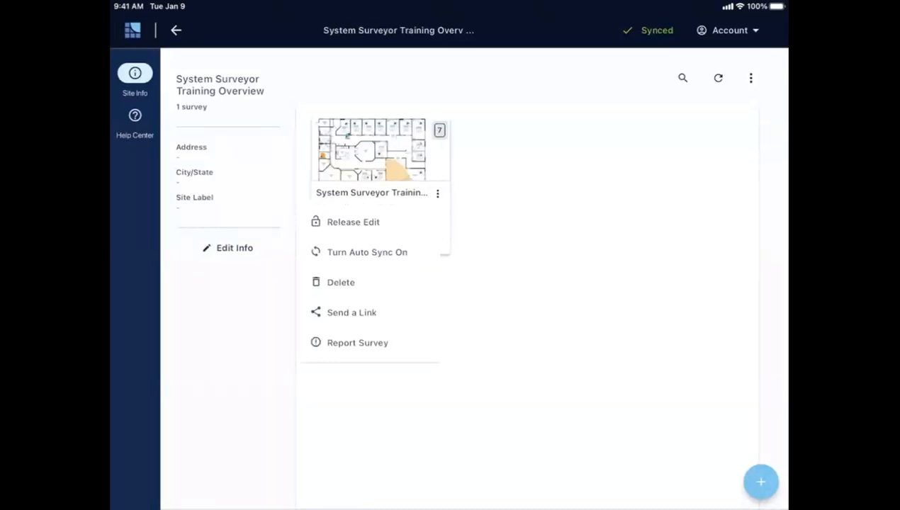
click(357, 343)
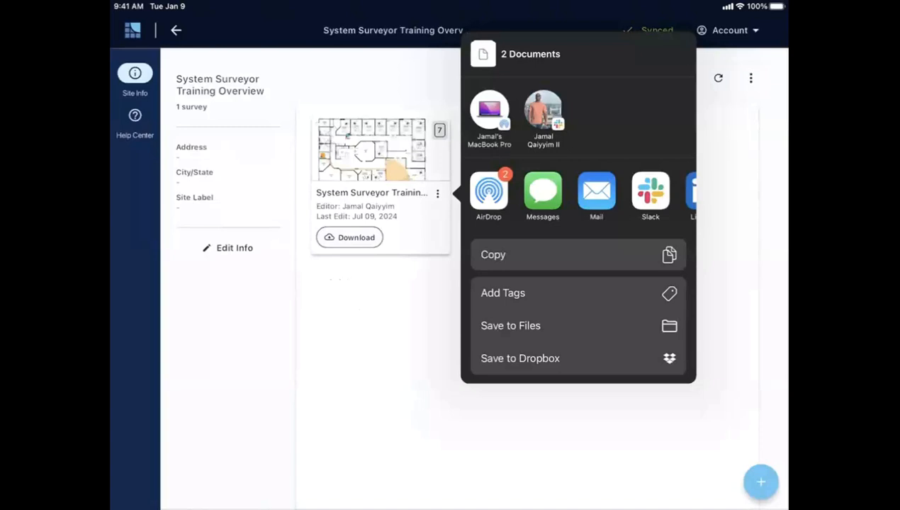
key(Escape)
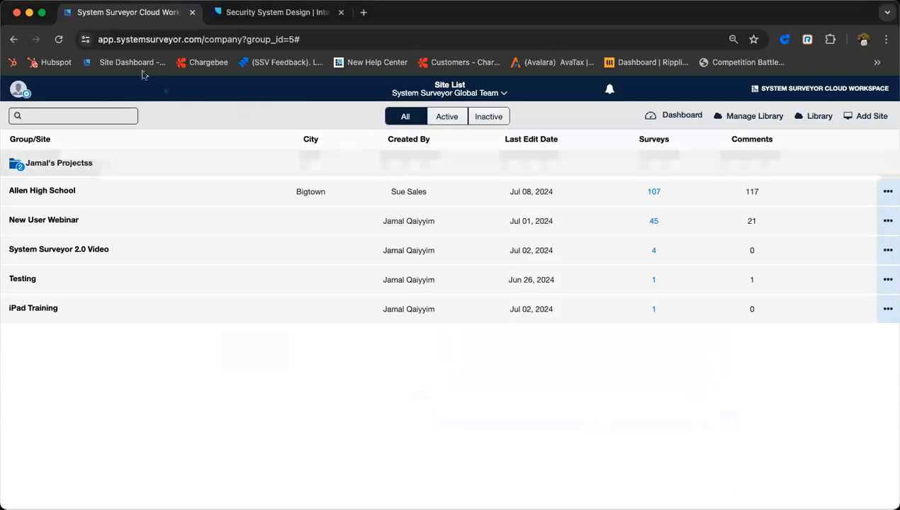
Refresh the site list in the System Surveyor web workspace and view the available workbenches.
click(60, 44)
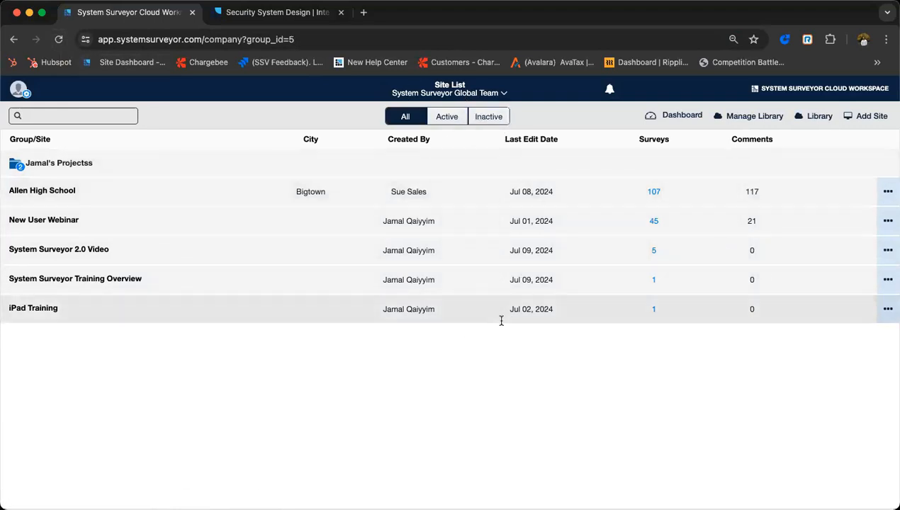
click(447, 97)
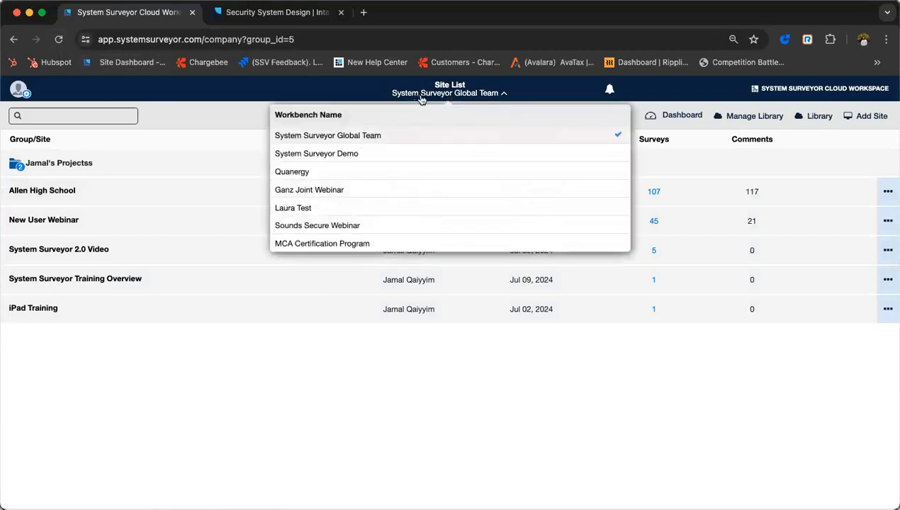
click(420, 98)
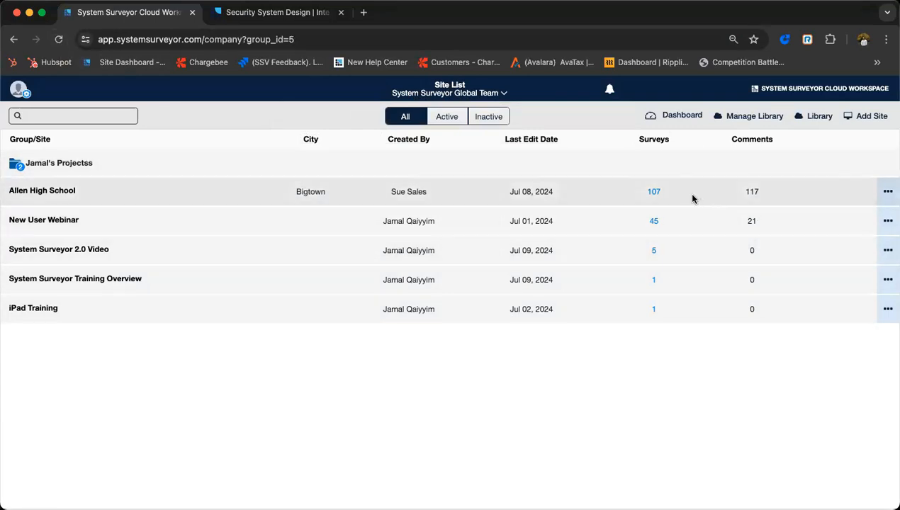
Add the 08/22 site from the Library to the site list.
click(807, 119)
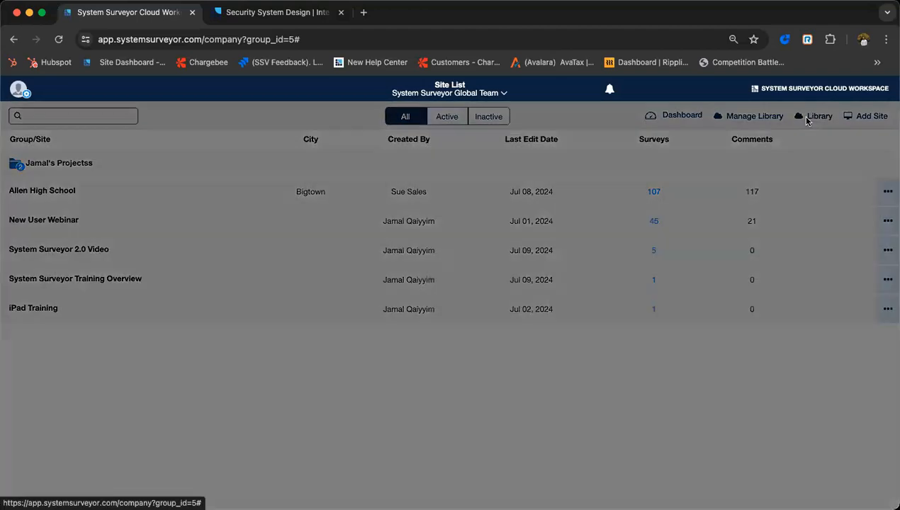
scroll(545, 189, down, 5)
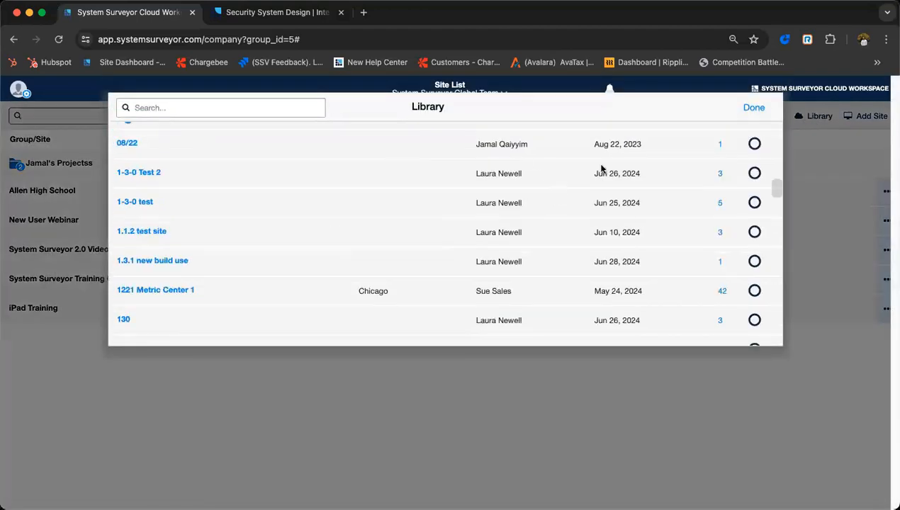
click(752, 144)
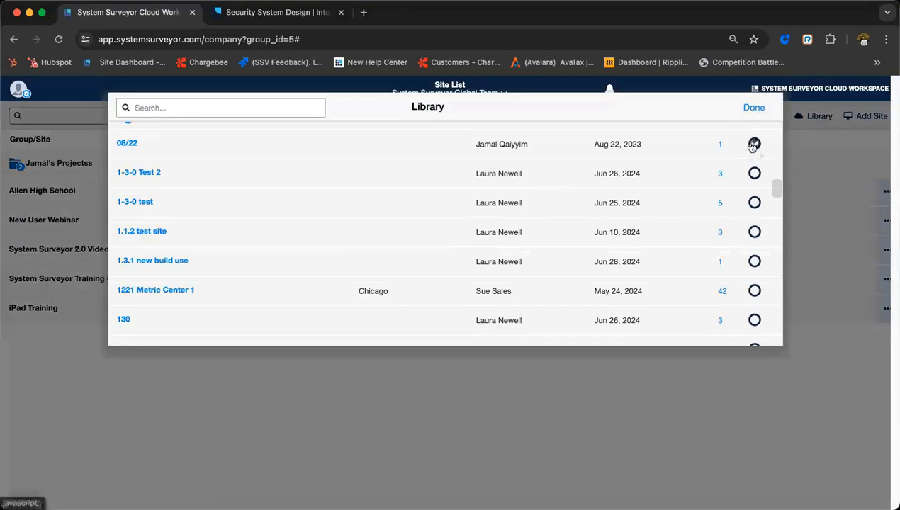
click(754, 108)
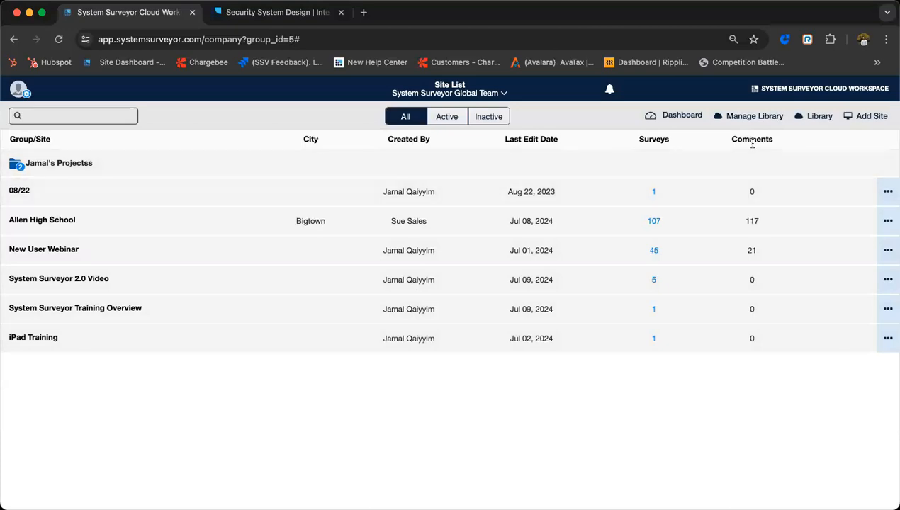
Remove the 08/22 site from the site list by deselecting it in the Library.
click(809, 121)
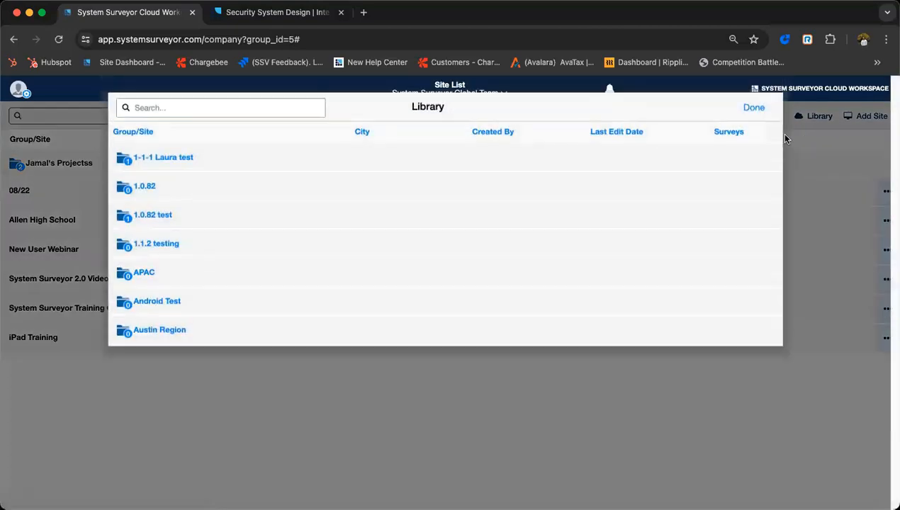
scroll(554, 284, down, 5)
scroll(554, 283, up, 5)
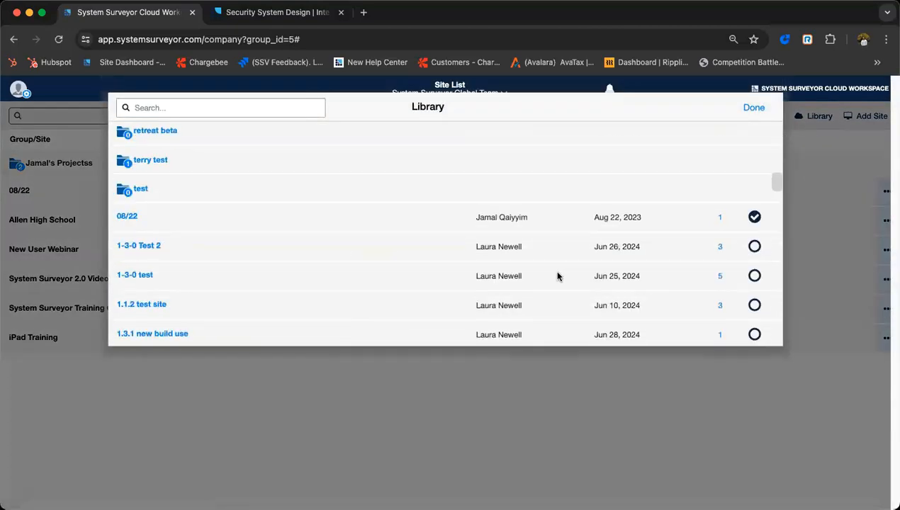
click(753, 218)
click(752, 107)
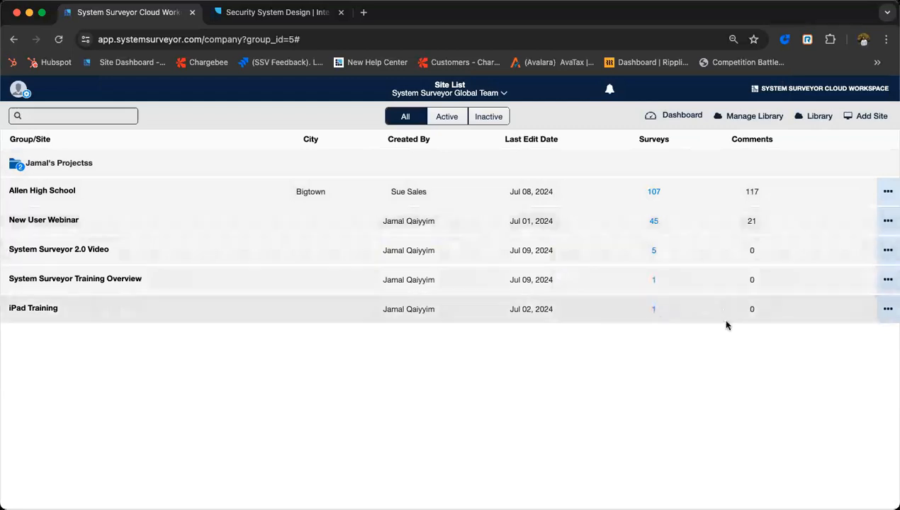
Start a new survey in the System Surveyor Training Overview site using Google Maps as the image source.
click(101, 286)
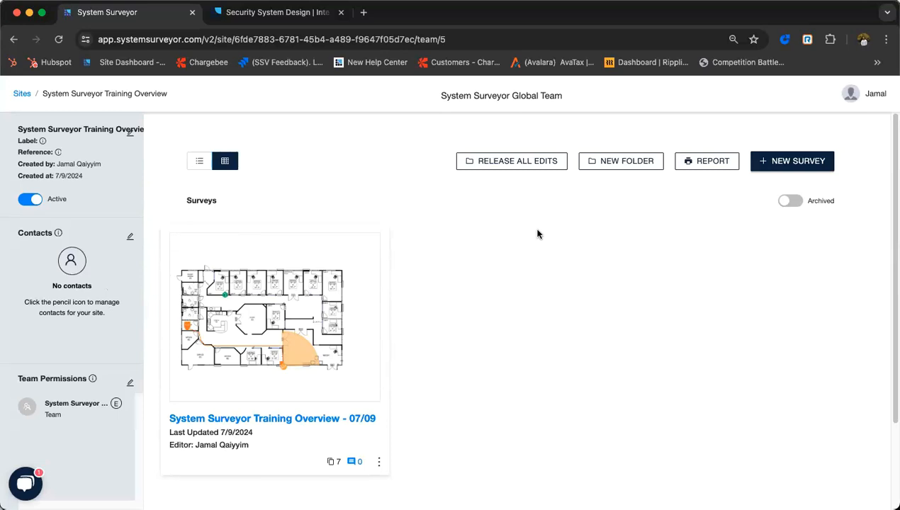
click(777, 160)
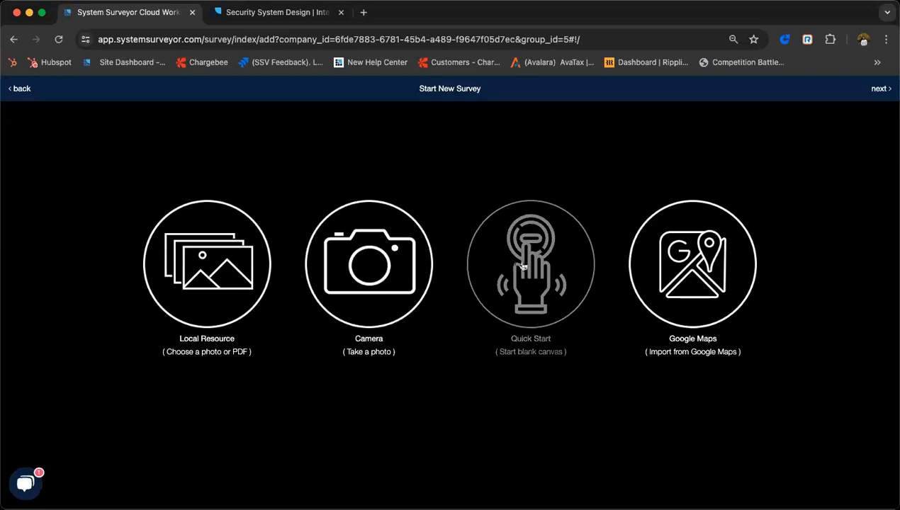
click(714, 284)
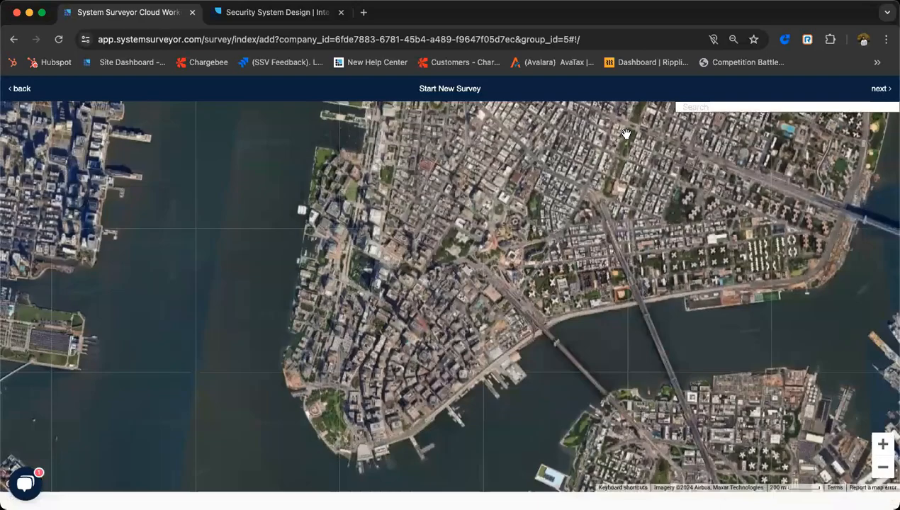
Find Austin High School on West Cesar Chavez Street in Austin and import the framed campus map into the survey.
click(699, 108)
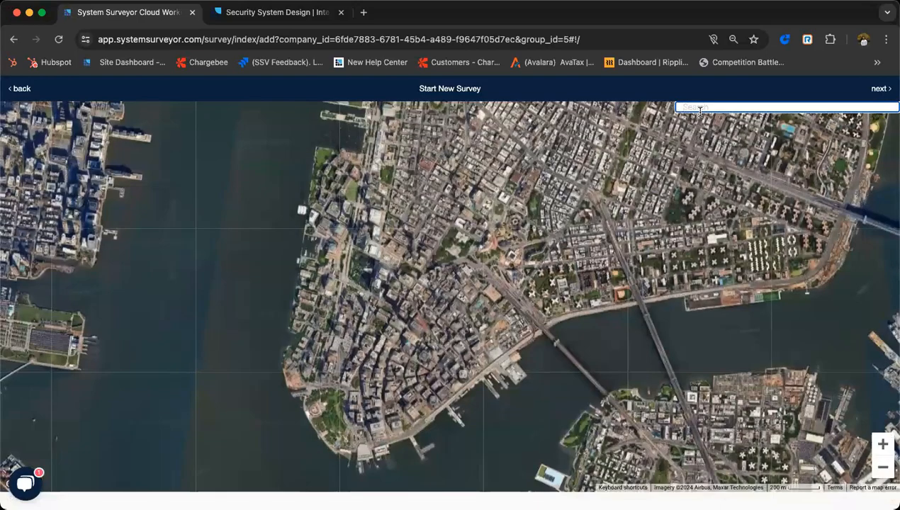
text(Austin)
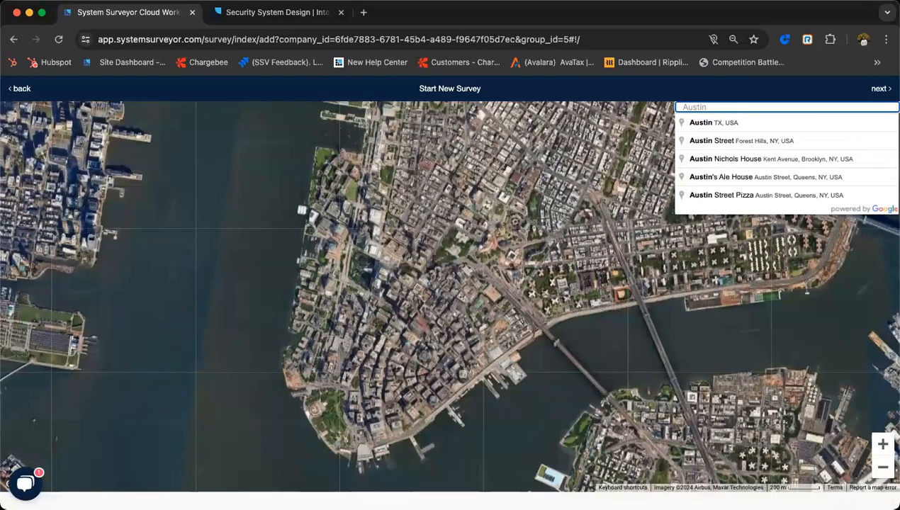
text( high)
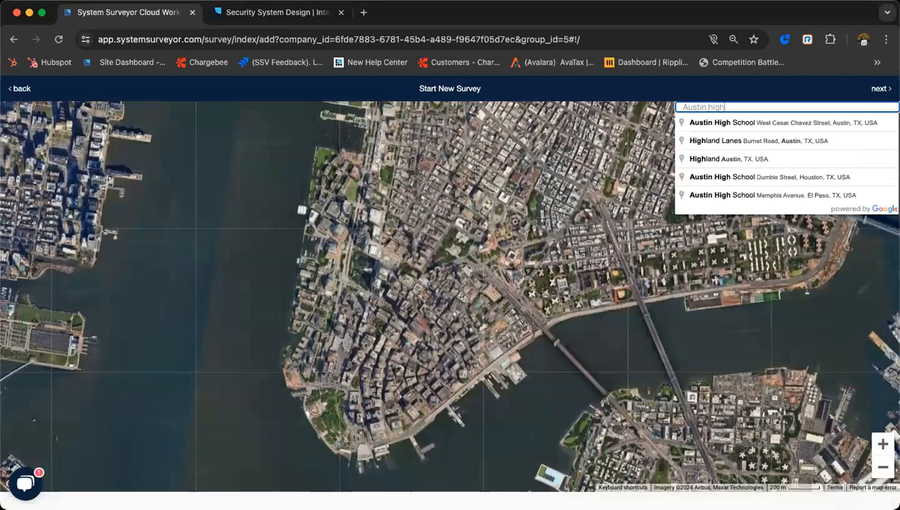
click(721, 122)
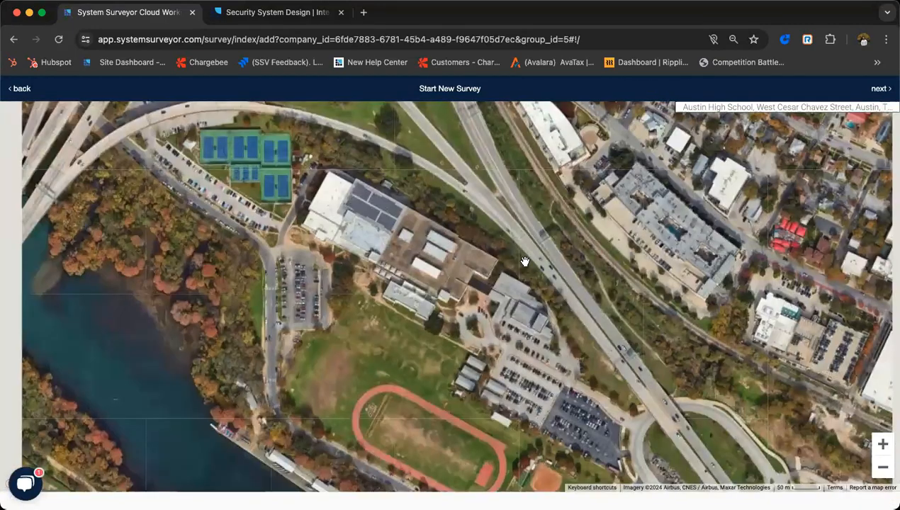
scroll(560, 301, down, 2)
scroll(570, 300, up, 4)
drag(503, 305, 505, 277)
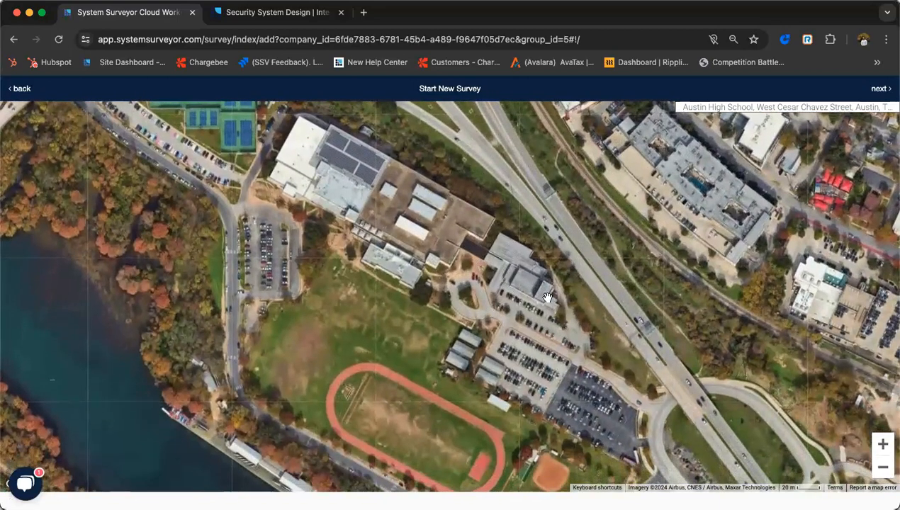
click(878, 88)
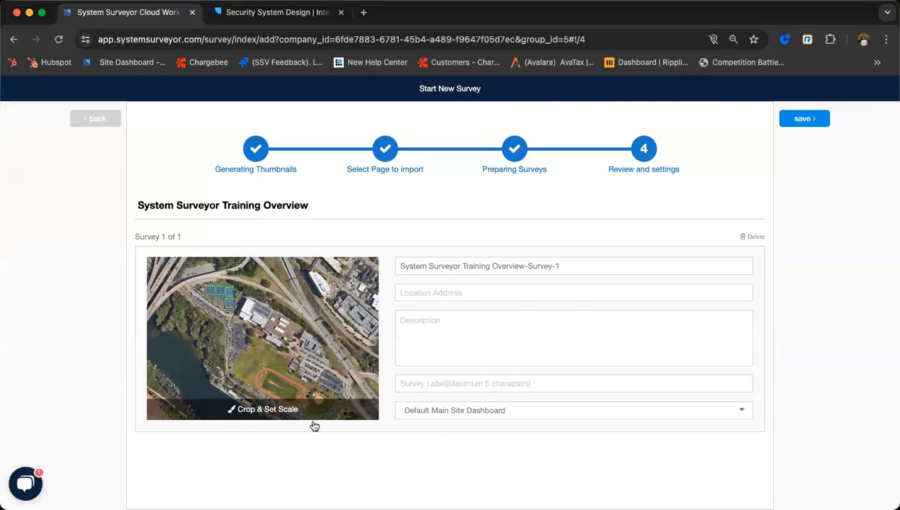
Crop the imported map to the running track, buildings and parking lot, and save the English/Imperial distance reference of 293.23 ft.
click(288, 411)
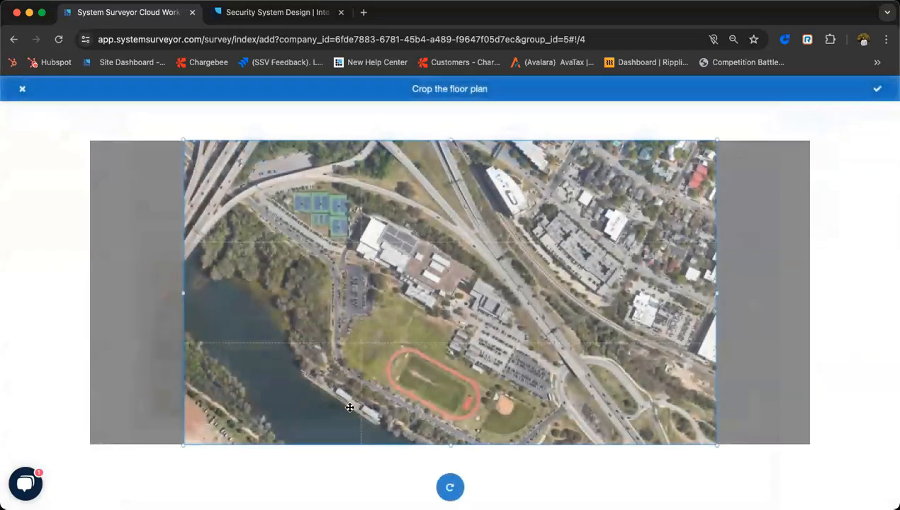
drag(182, 138, 283, 195)
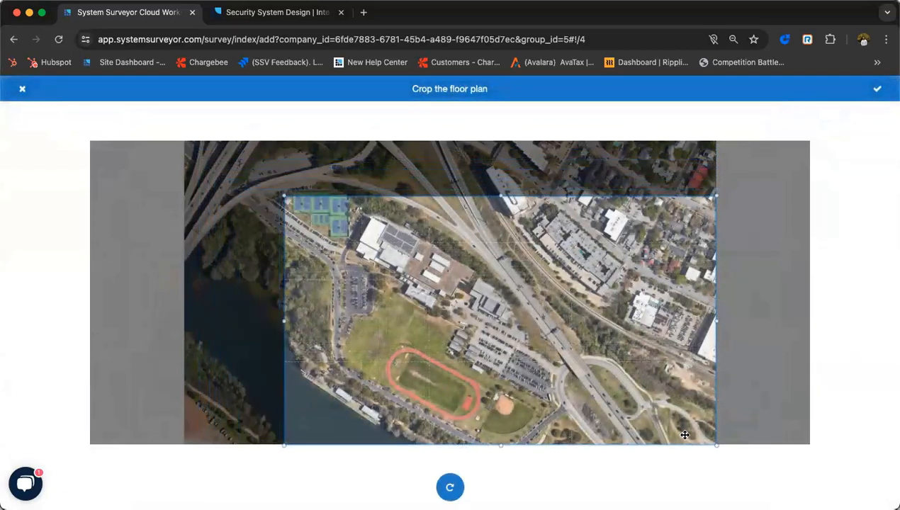
drag(716, 445, 567, 440)
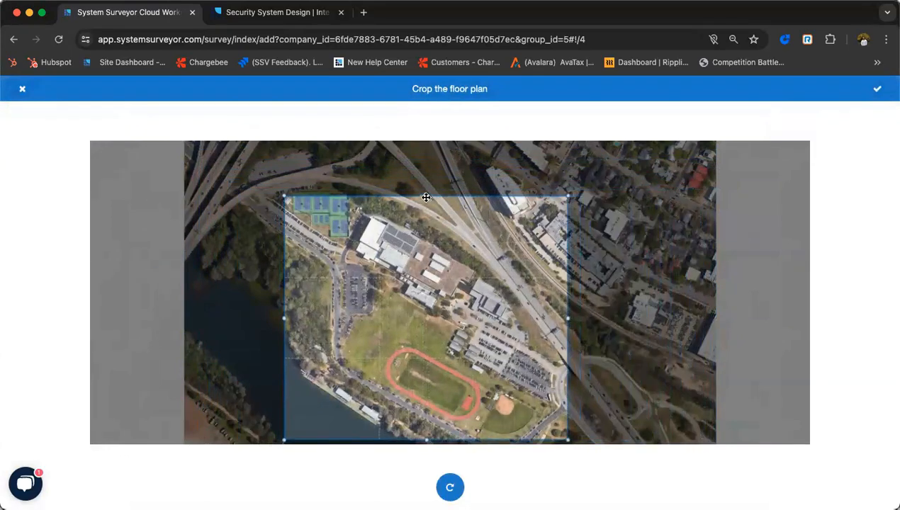
drag(426, 198, 426, 256)
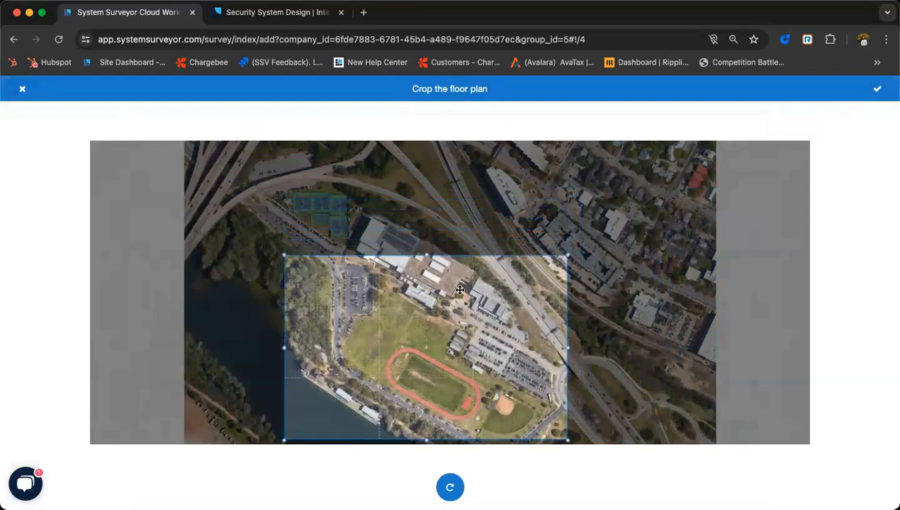
scroll(462, 303, up, 2)
scroll(464, 304, up, 1)
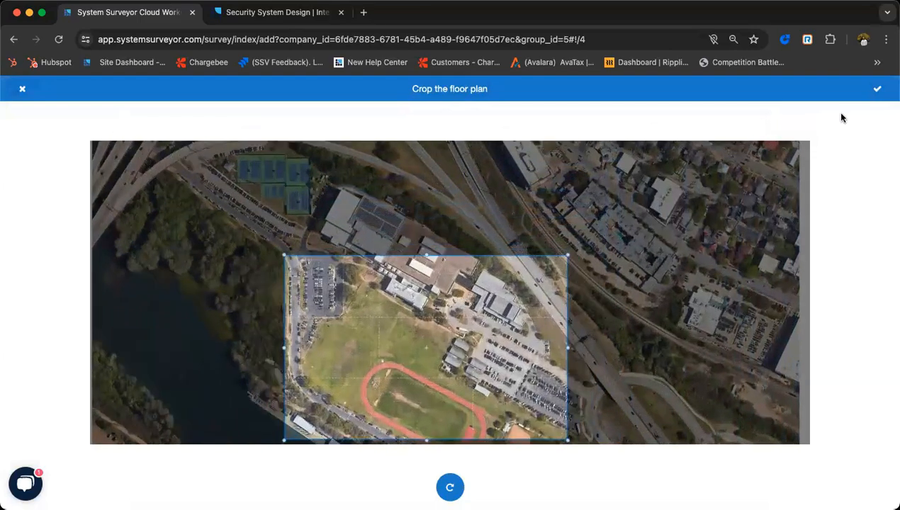
click(878, 93)
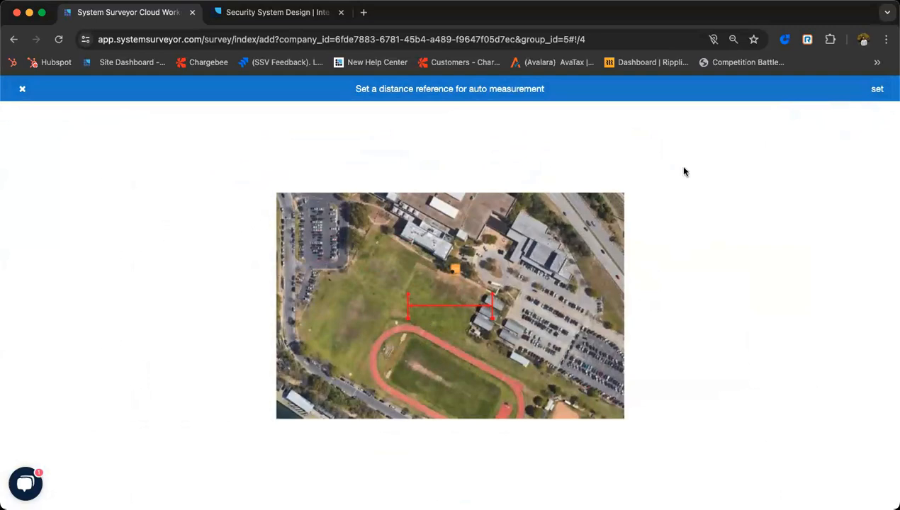
click(877, 93)
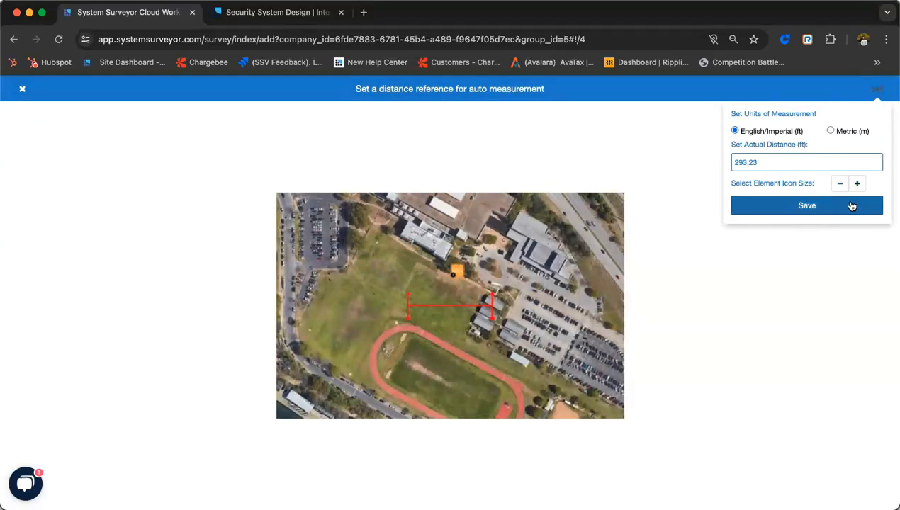
click(828, 211)
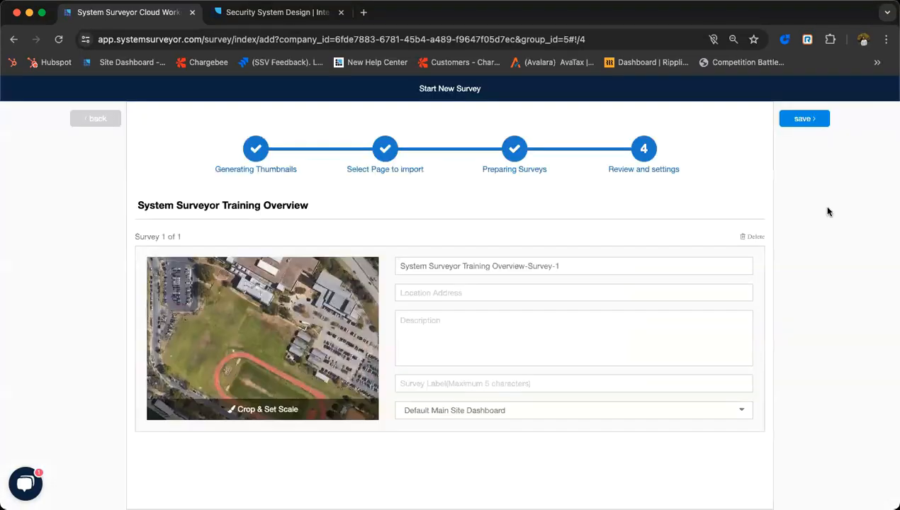
Name the survey "System Surveyor Training Overview- 07/09 web access", keep it in the Default Main Site Dashboard and save it.
drag(602, 260, 526, 267)
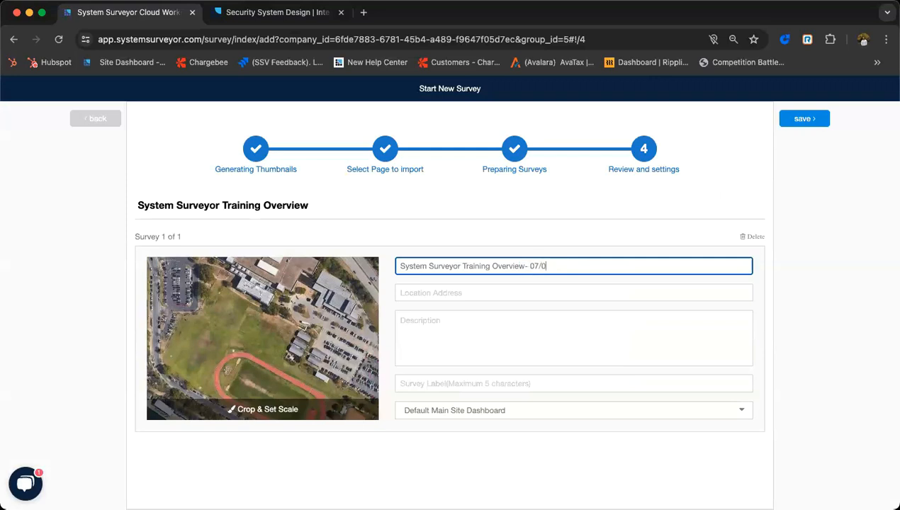
text(07/09 web access)
click(743, 411)
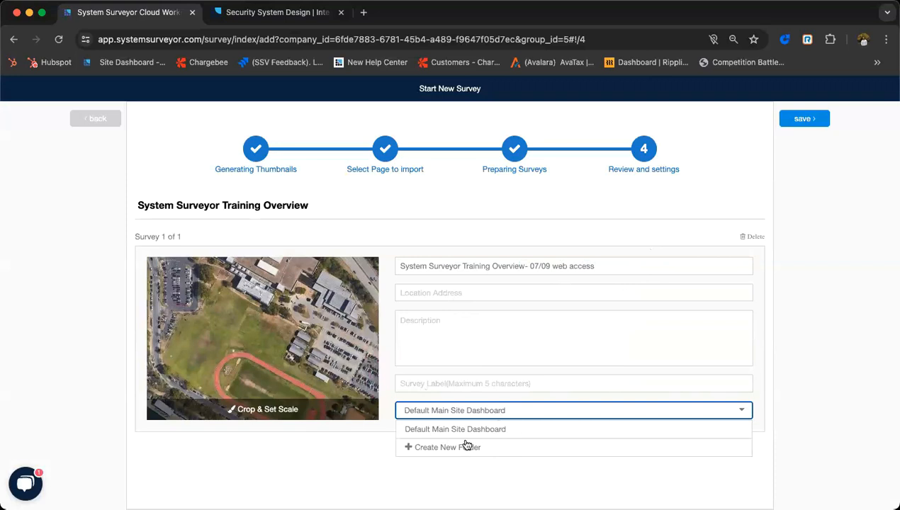
click(650, 234)
click(789, 122)
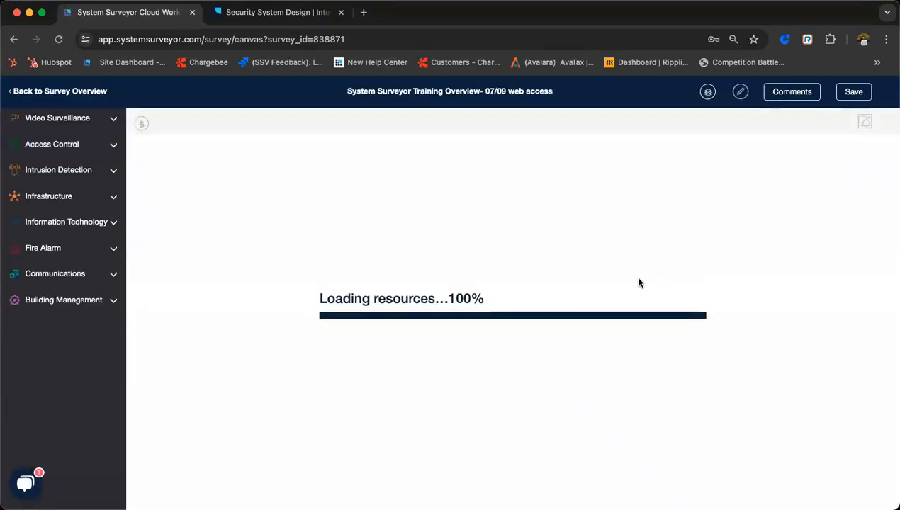
Place a fixed camera from Video Surveillance between the building and the large parking lot on the campus map.
scroll(624, 283, up, 5)
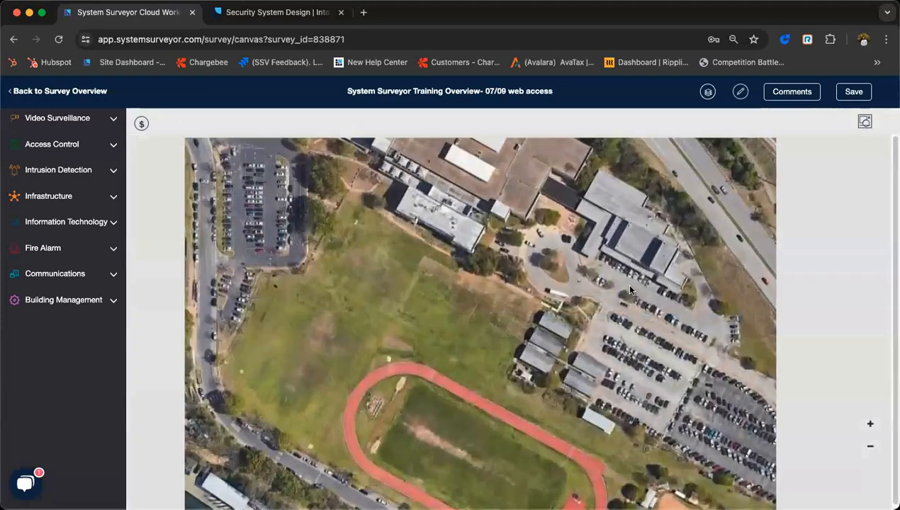
scroll(539, 274, down, 3)
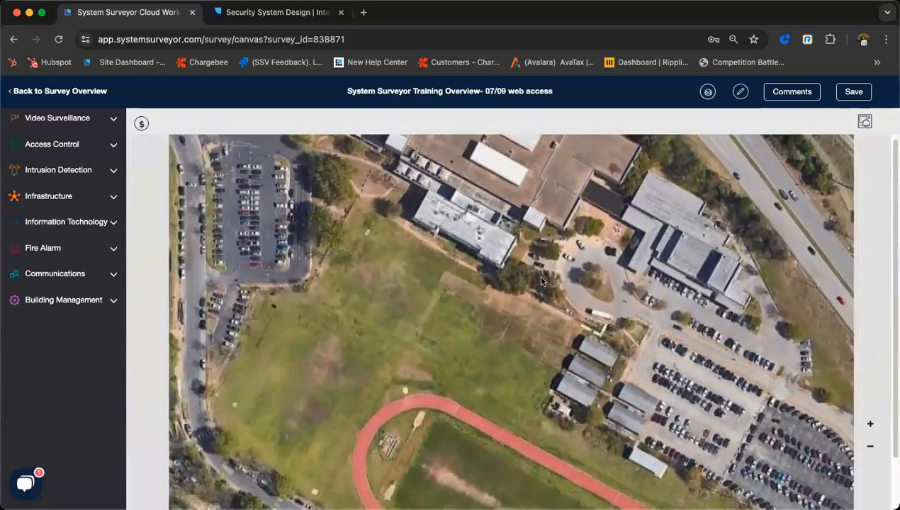
click(95, 120)
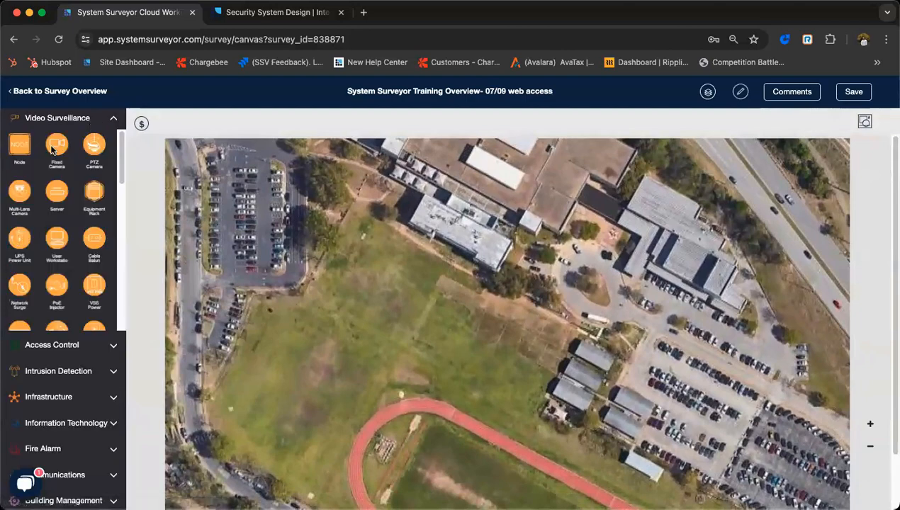
drag(55, 142, 221, 156)
drag(138, 123, 717, 297)
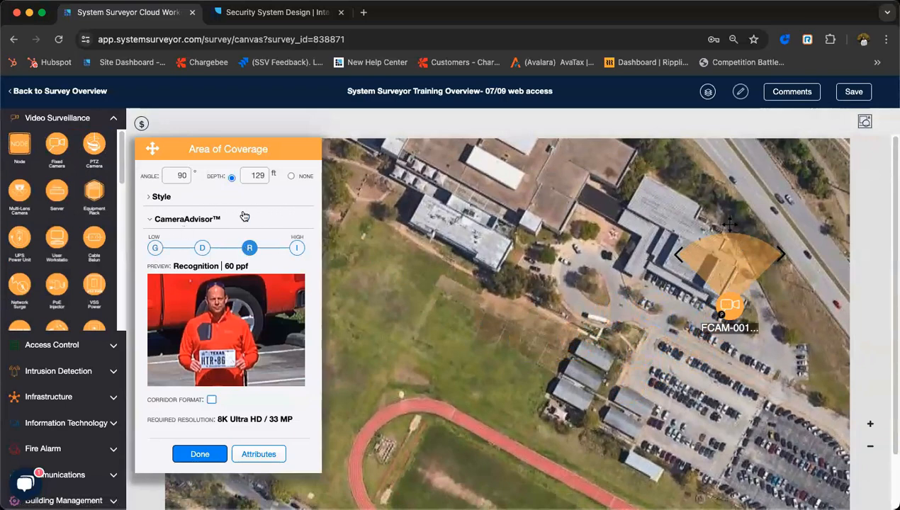
Compare the CameraAdvisor previews for General Surveillance, Detection, Recognition and Identification on the fixed camera.
click(154, 249)
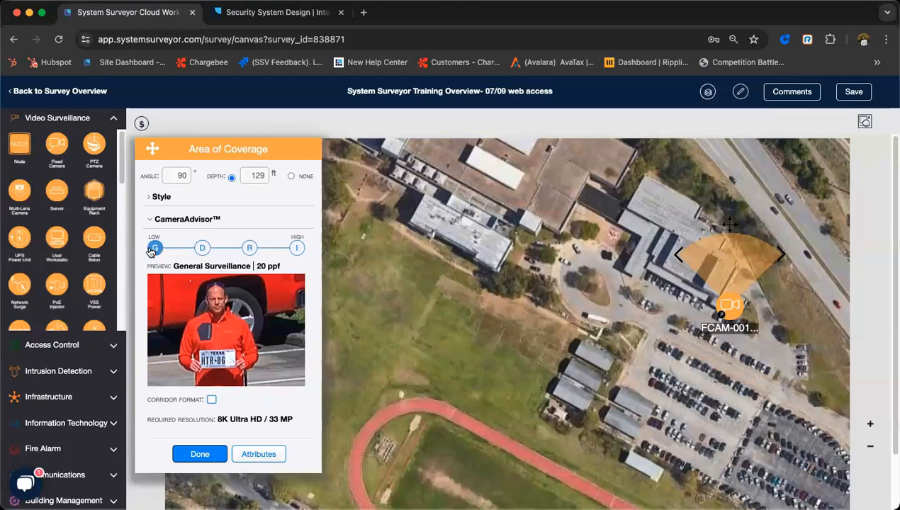
click(203, 249)
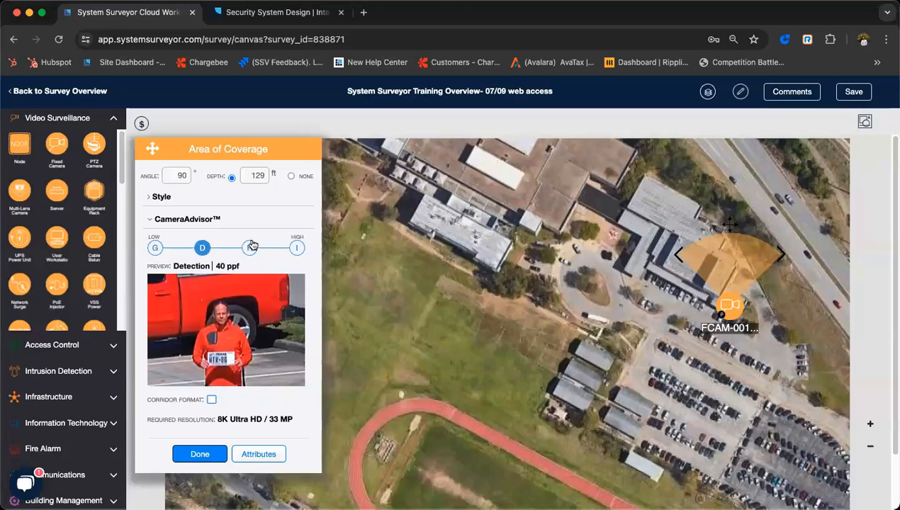
click(250, 248)
click(296, 250)
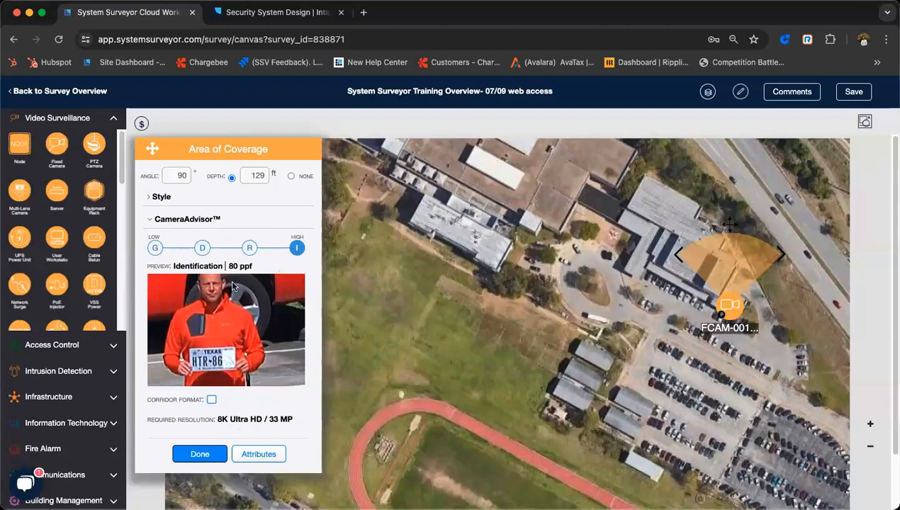
Try a 50 ft coverage depth at several quality levels, choose General Surveillance and extend the camera's coverage to 108 ft over the building.
drag(731, 224, 700, 320)
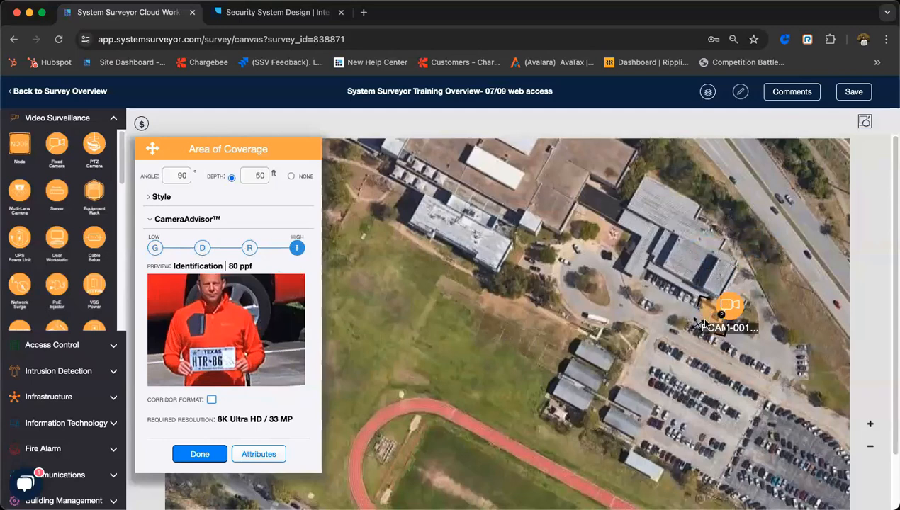
click(204, 248)
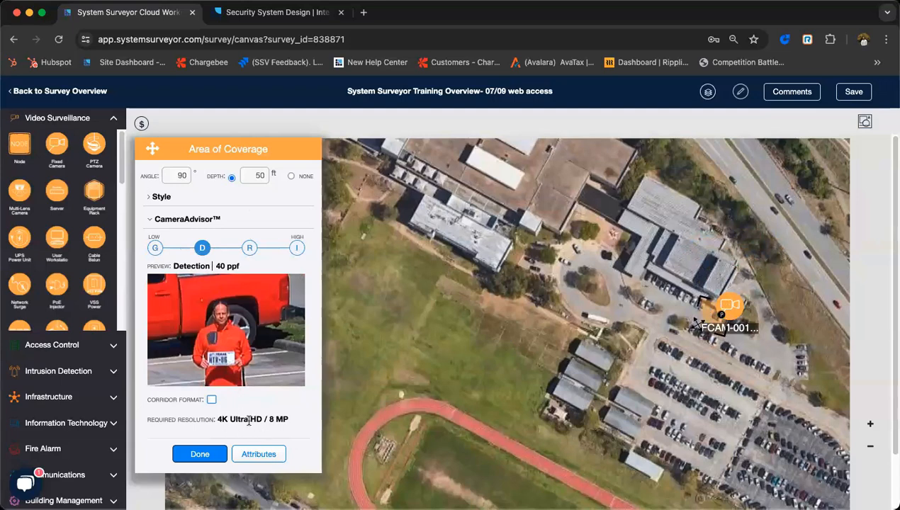
click(249, 248)
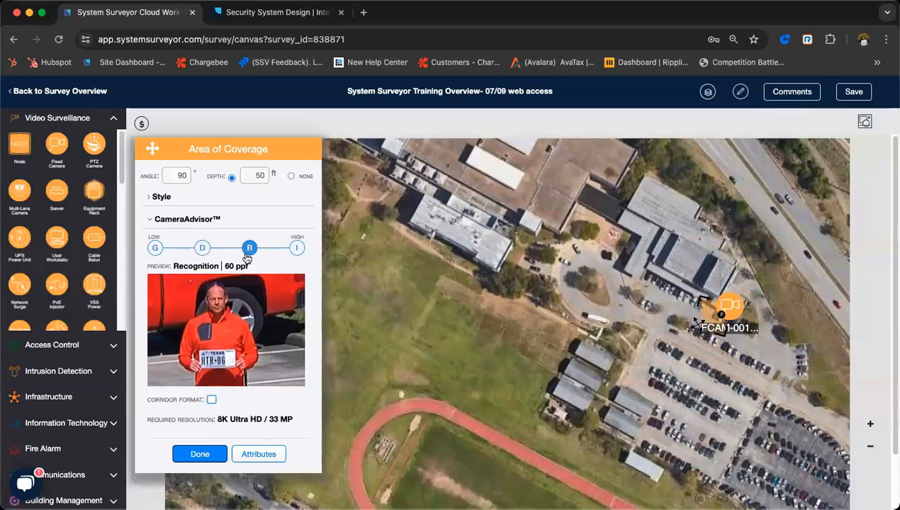
click(156, 248)
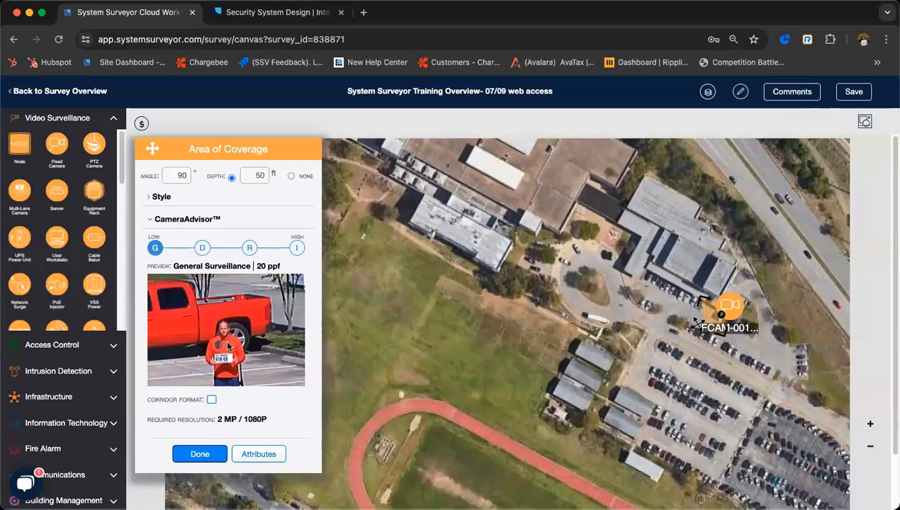
drag(694, 321, 676, 263)
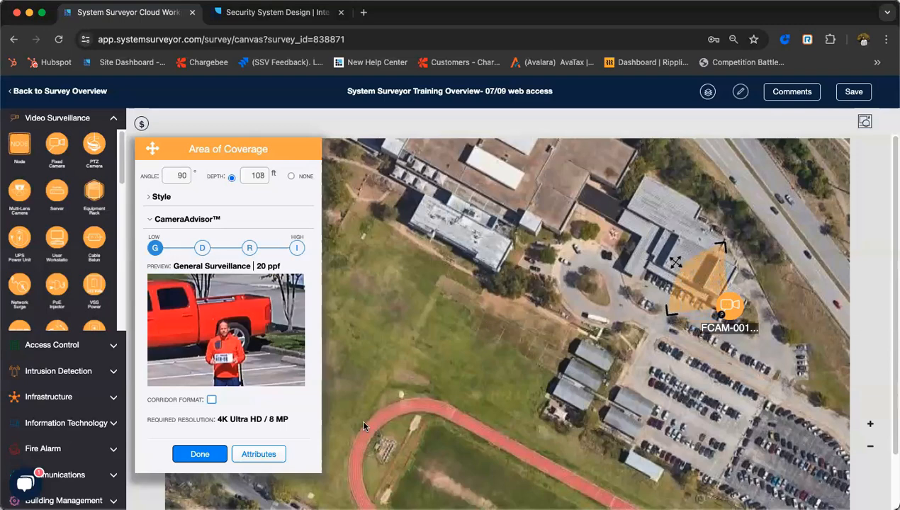
Examine the fixed camera's Name, Installation and Functional attributes.
click(258, 453)
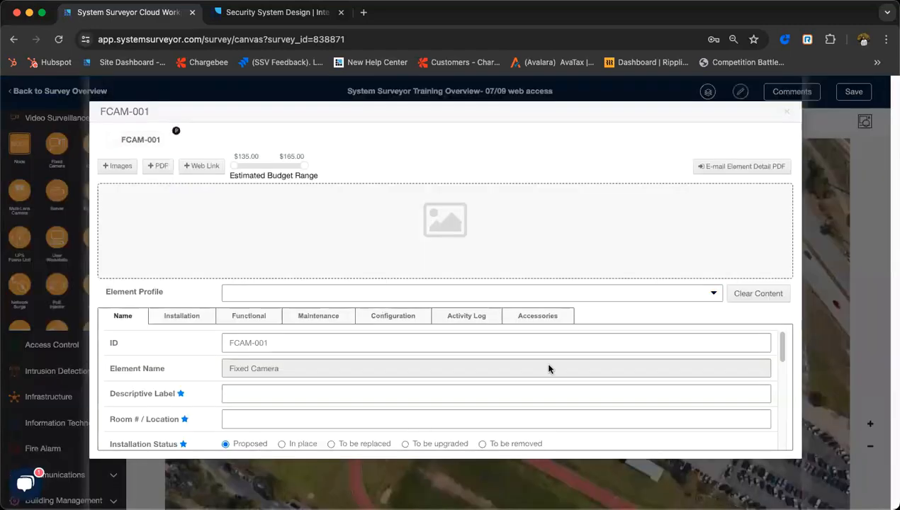
scroll(357, 371, down, 5)
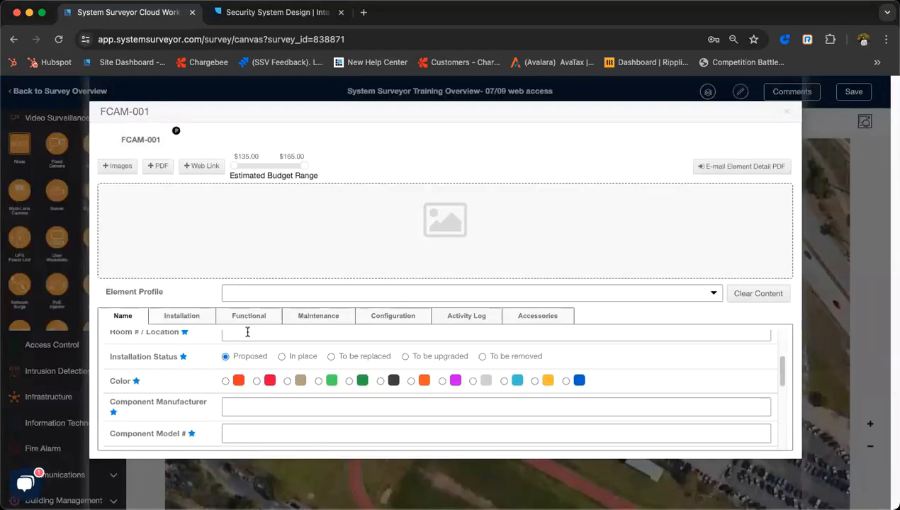
scroll(241, 365, up, 5)
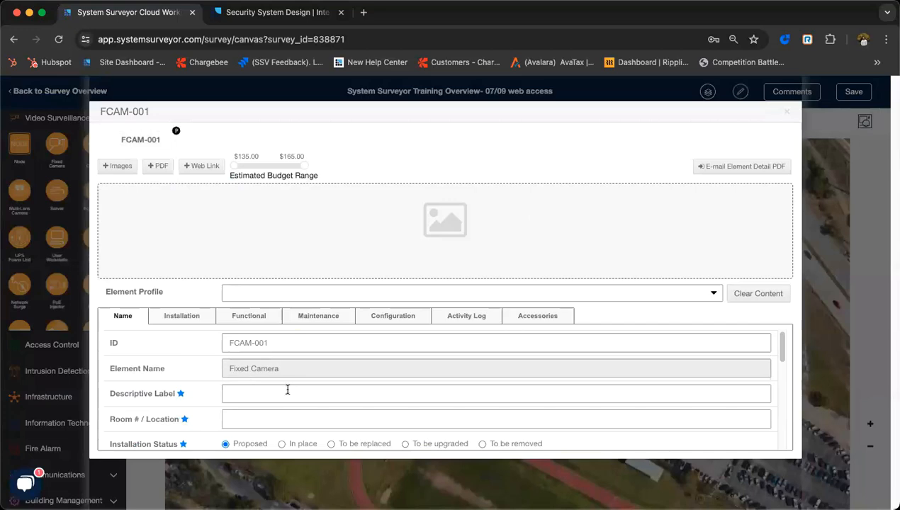
scroll(229, 360, down, 1)
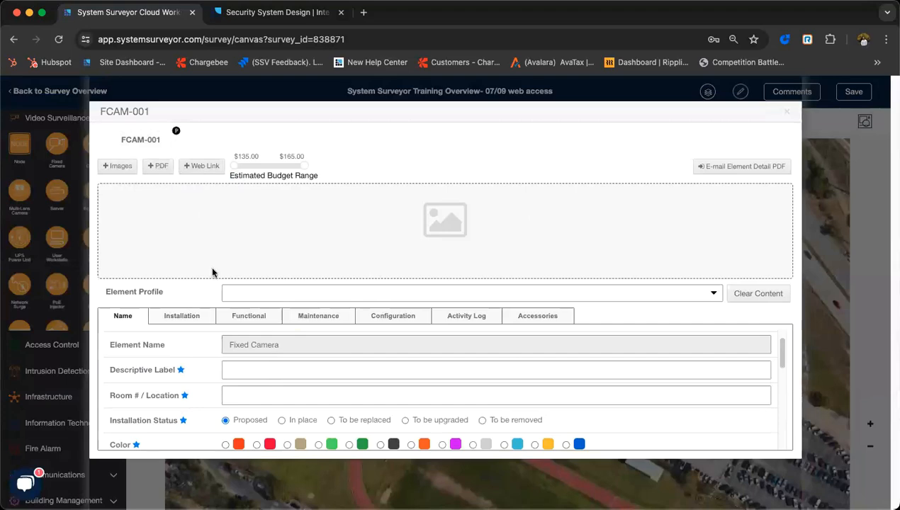
scroll(227, 359, down, 5)
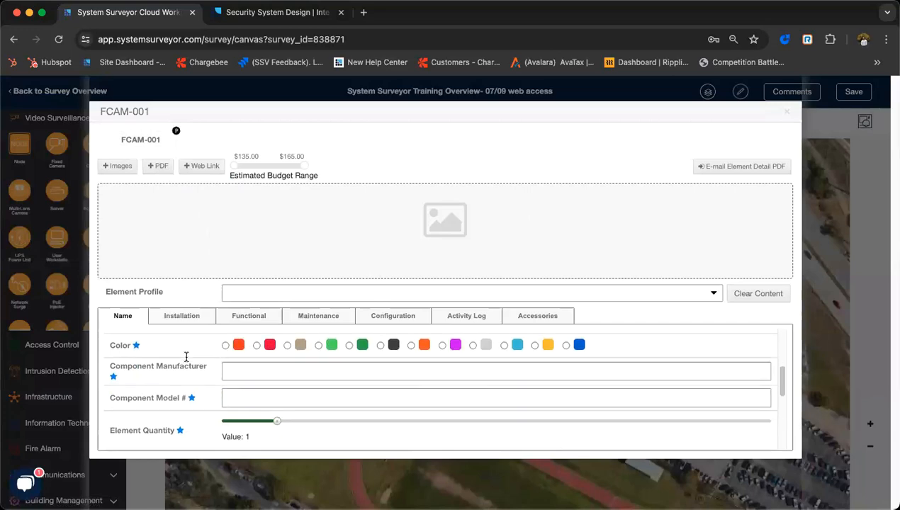
click(199, 317)
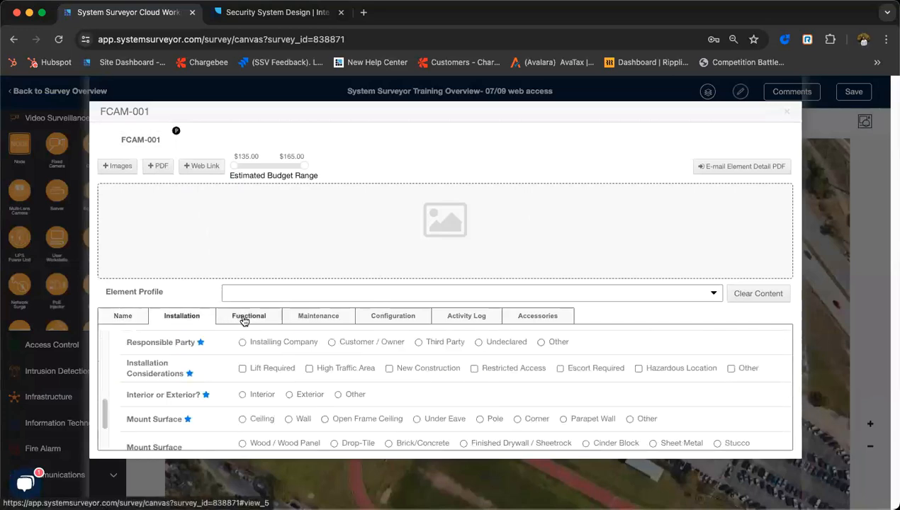
click(244, 319)
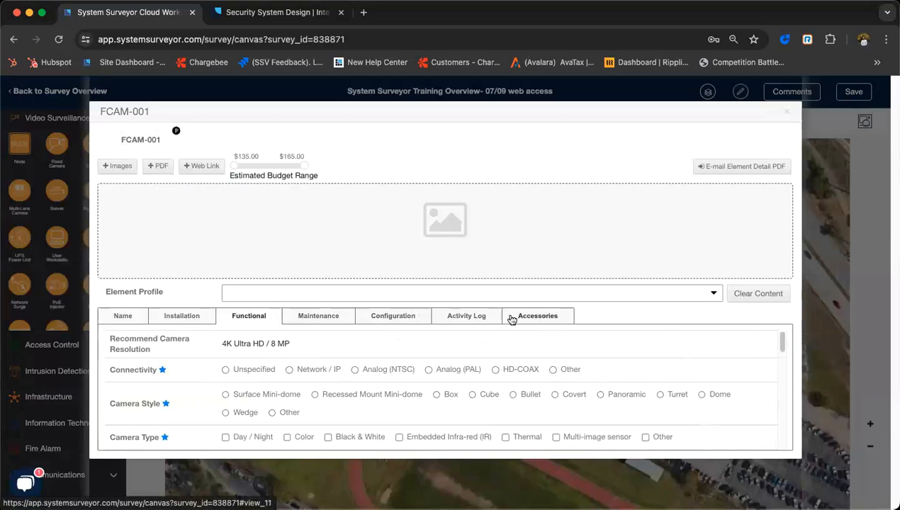
click(125, 317)
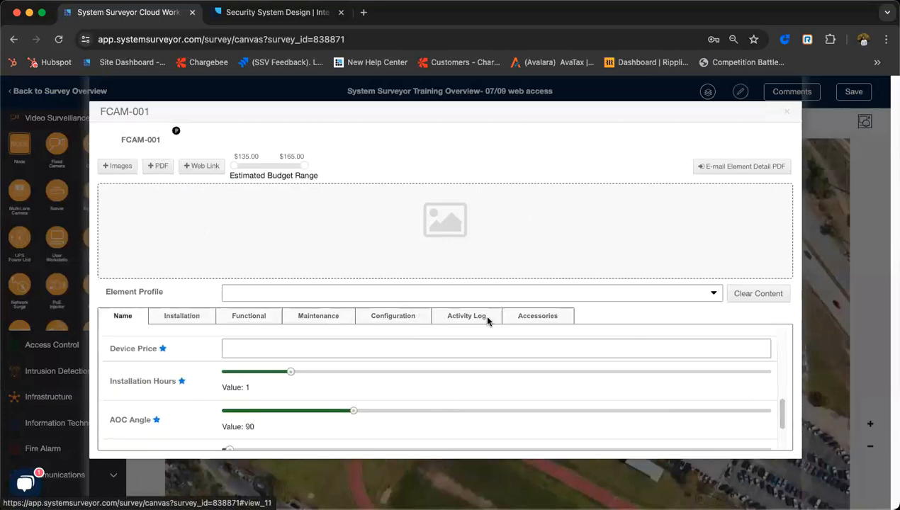
Apply the element profile "Eagle Eye Networks - DB13 - 8MP Outdoor Bullet Camera" to the fixed camera and close its attributes.
click(633, 293)
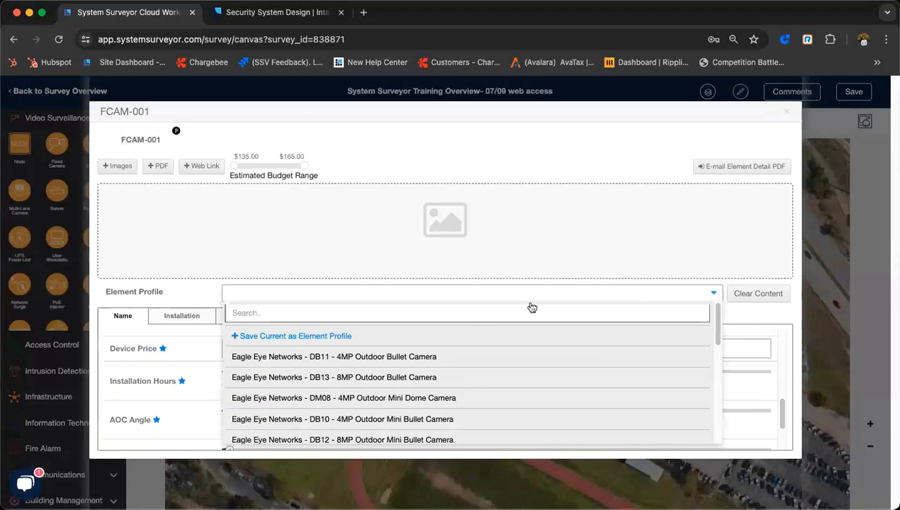
click(390, 375)
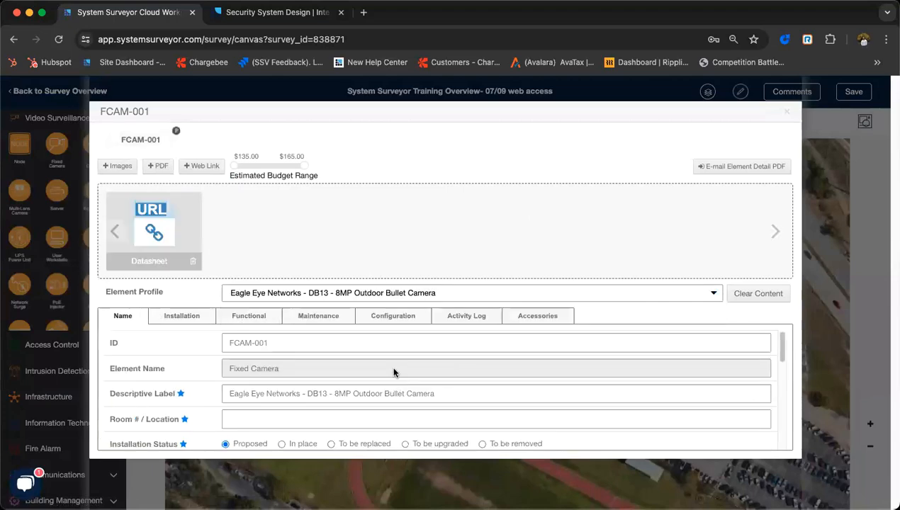
click(785, 113)
Duplicate the fixed camera and place the copy by the building, near the circular driveway.
click(729, 303)
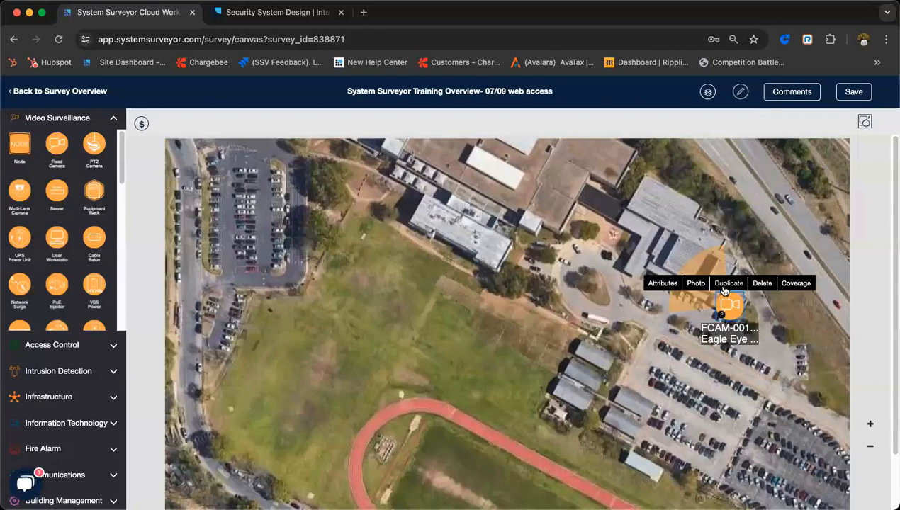
click(724, 284)
drag(730, 322, 631, 245)
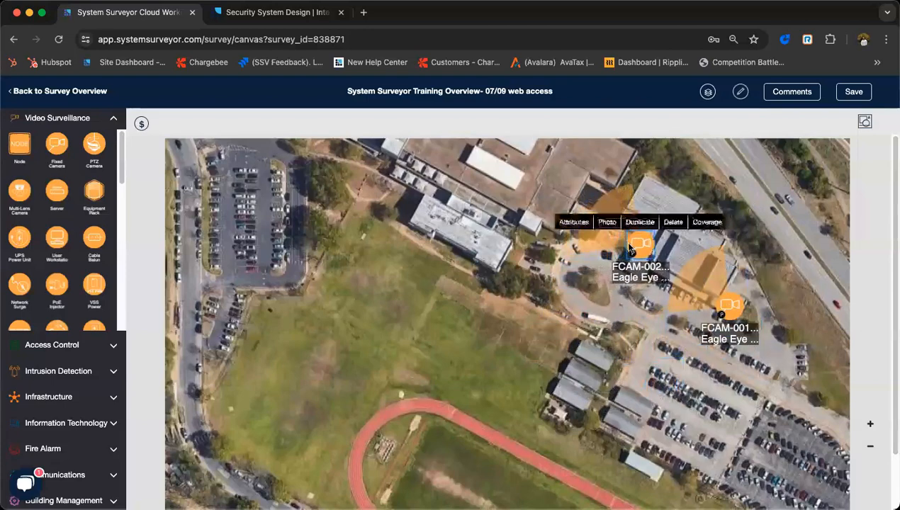
Review the element profile choices in the duplicated camera's attributes.
click(565, 222)
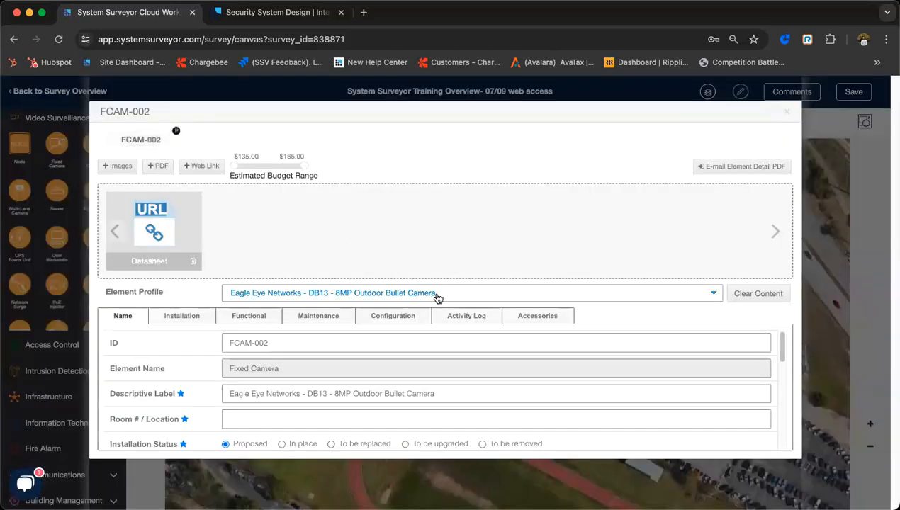
click(437, 294)
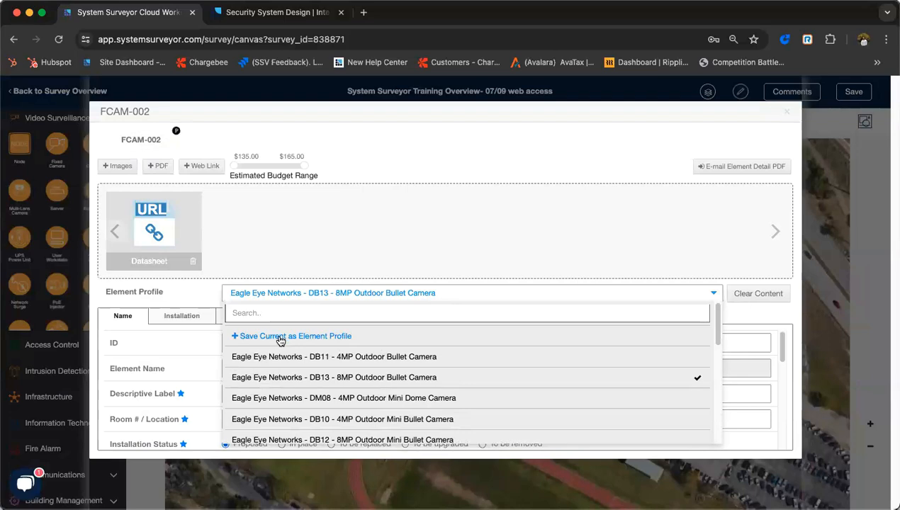
click(782, 115)
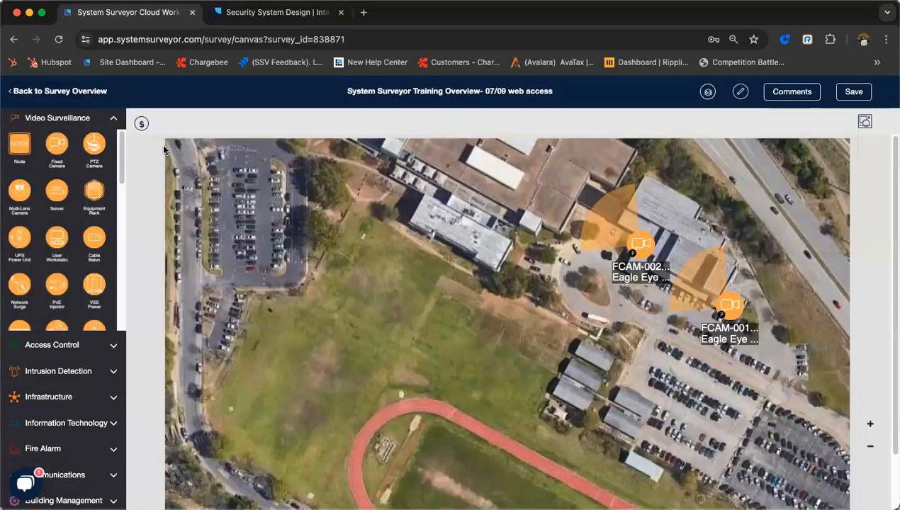
Try saving the duplicated camera's current attributes over an existing element profile, then cancel and close the attributes.
click(646, 250)
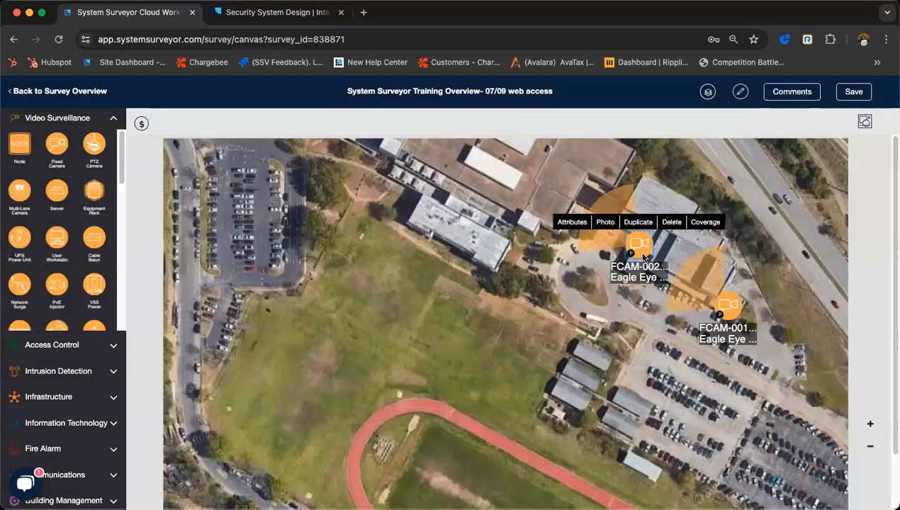
click(572, 222)
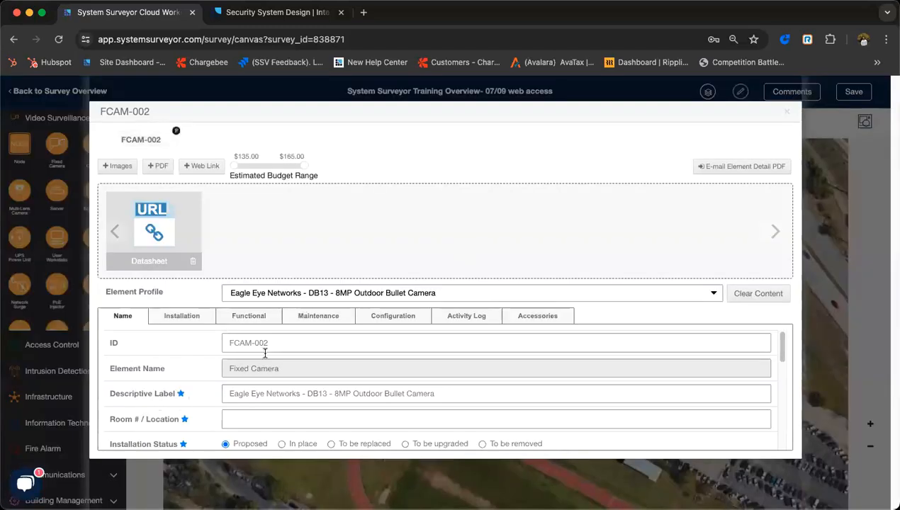
click(462, 295)
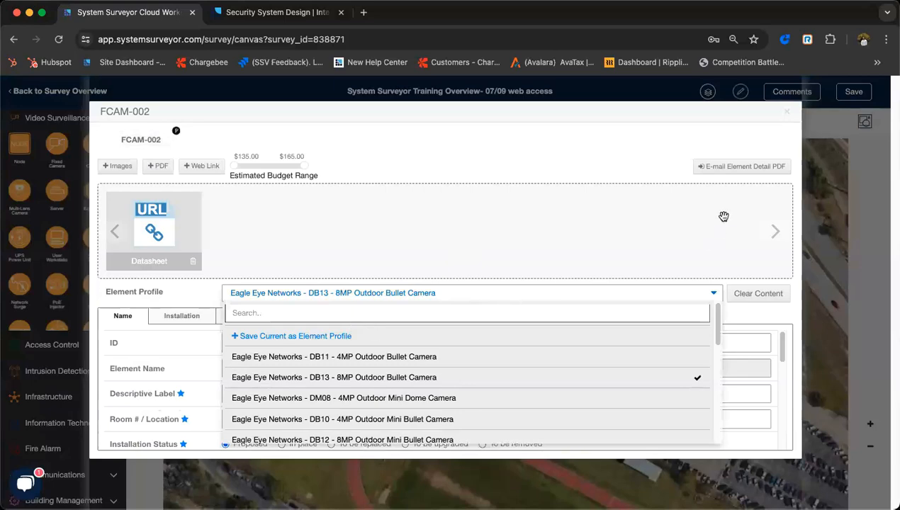
click(371, 337)
click(317, 255)
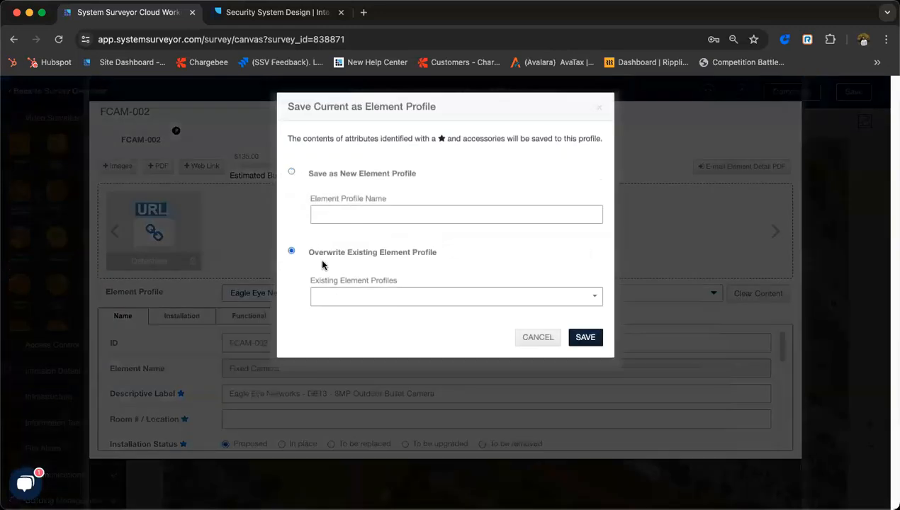
click(331, 296)
click(331, 296)
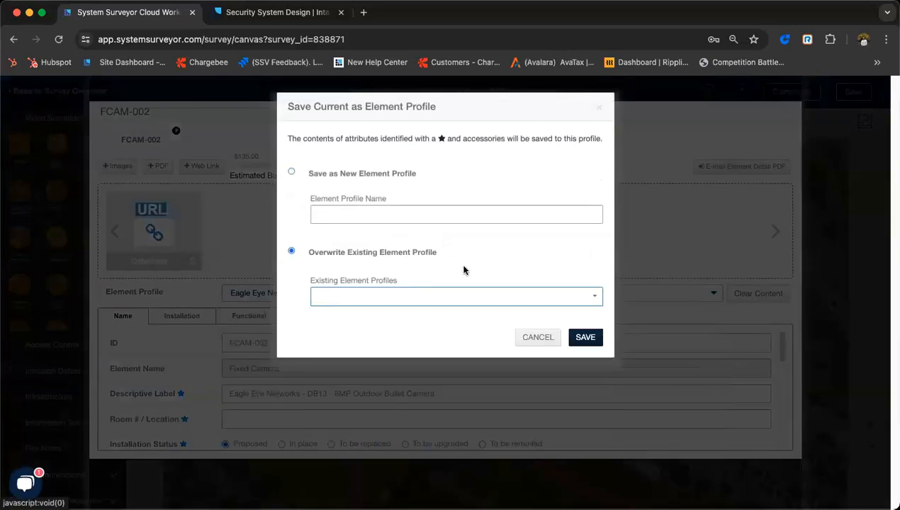
click(536, 337)
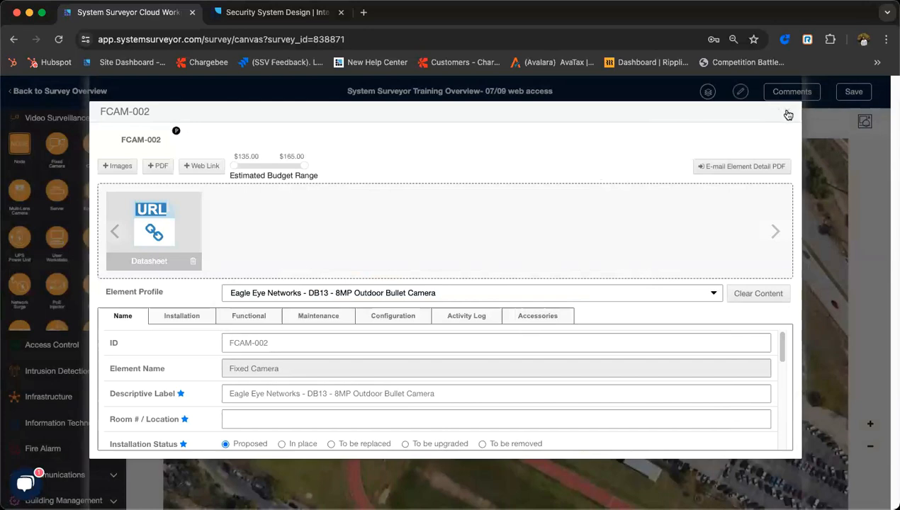
click(788, 114)
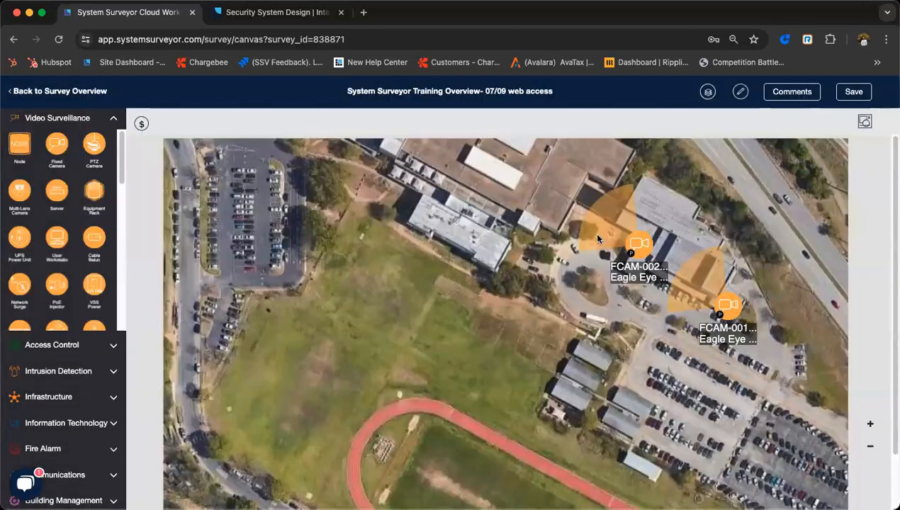
Place an Access Control Single Door at the small buildings above the parking lot and attach an Elec Lockset and a Card Reader to it.
click(106, 343)
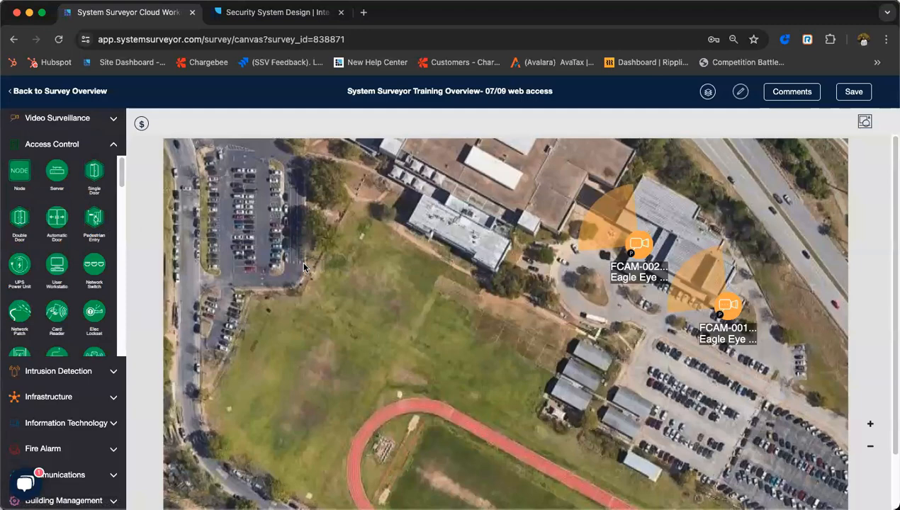
drag(95, 177, 575, 343)
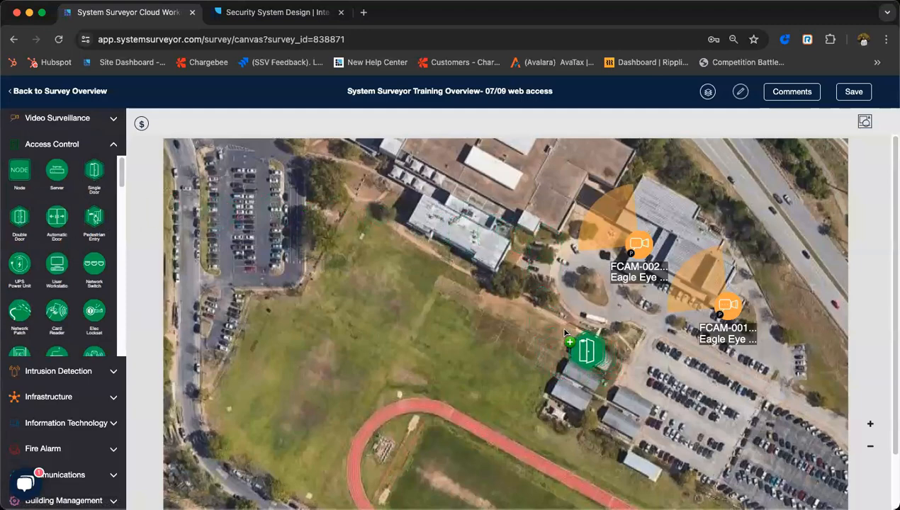
scroll(560, 340, up, 3)
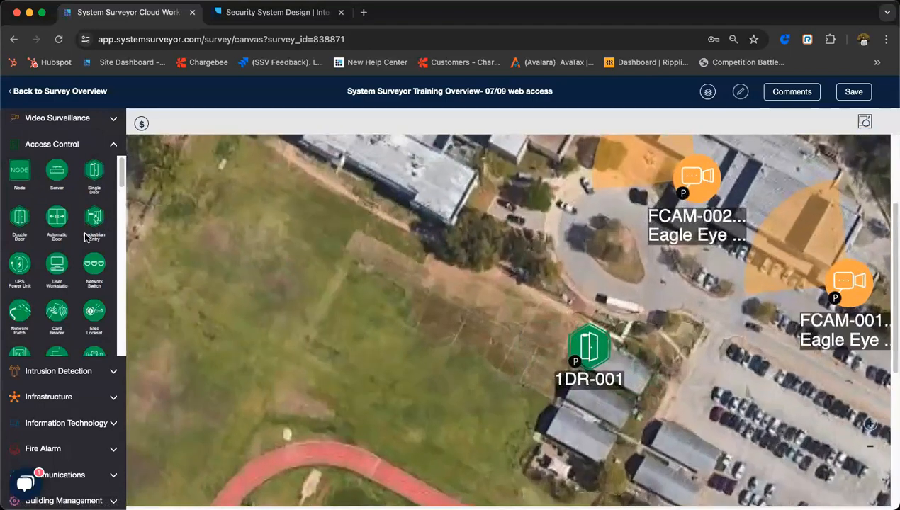
drag(105, 307, 569, 336)
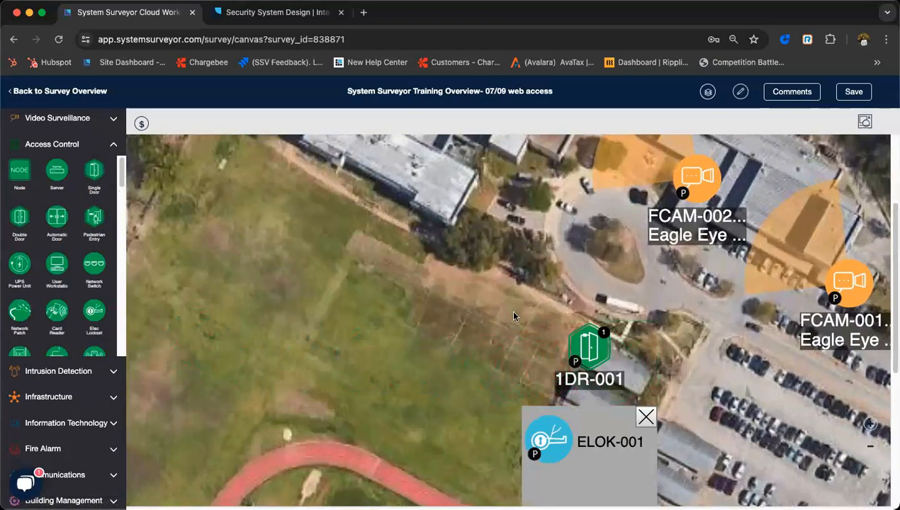
drag(59, 306, 587, 325)
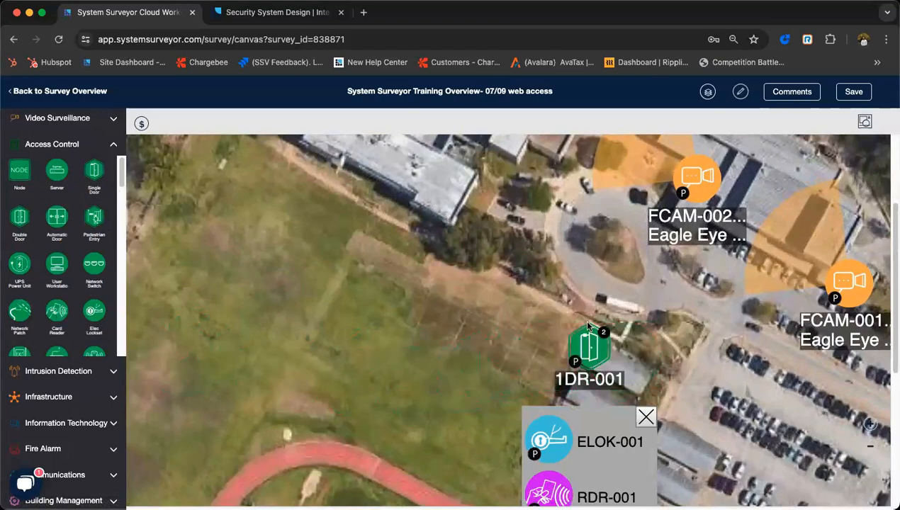
click(477, 268)
scroll(413, 224, down, 3)
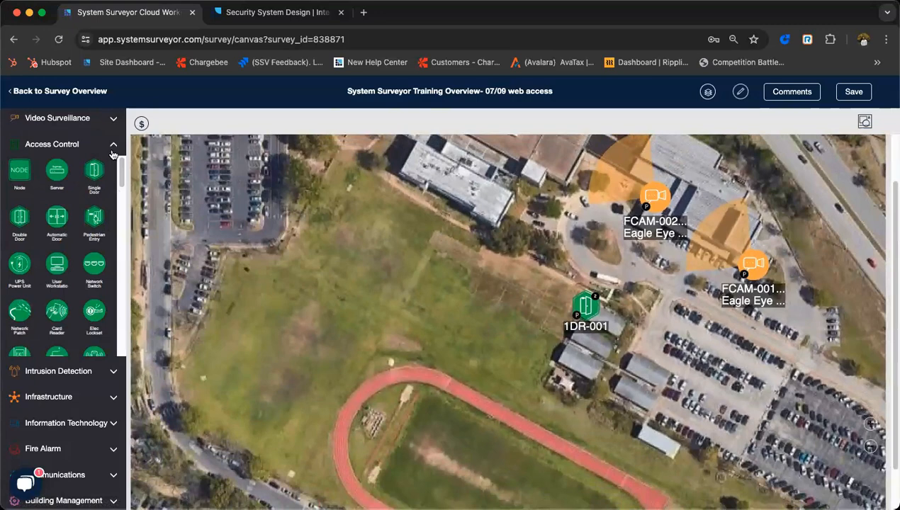
Collapse the Access Control elements and check the survey's estimated budget range.
click(112, 147)
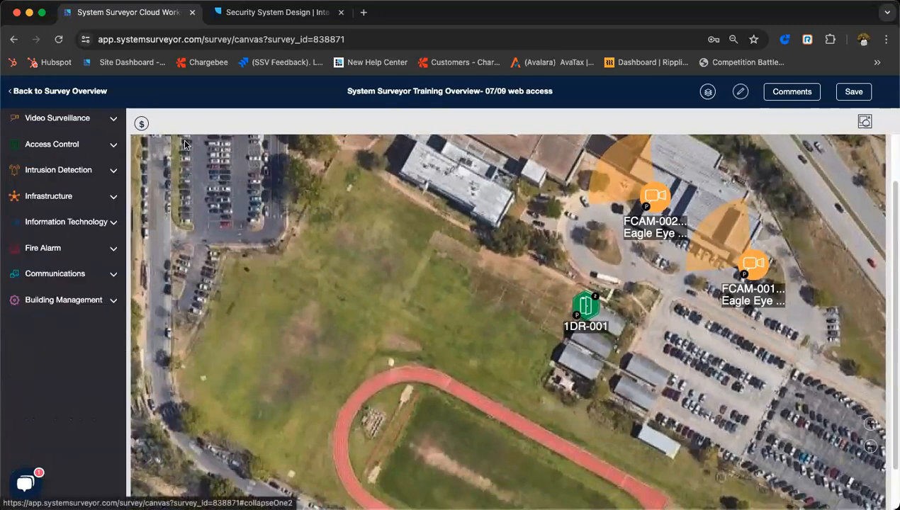
click(141, 126)
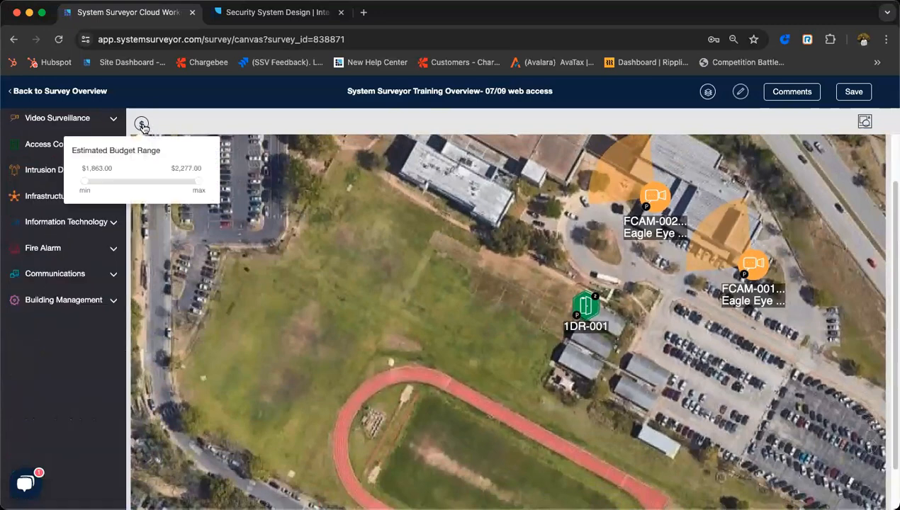
click(358, 212)
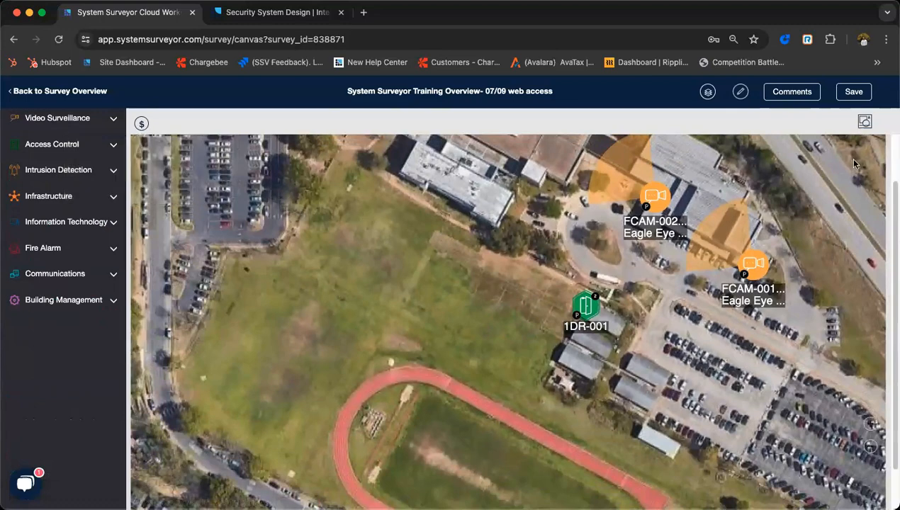
Draw a trial rectangle markup over the grass field on the map and delete it.
click(861, 123)
click(494, 122)
drag(322, 178, 433, 283)
click(702, 123)
Add a trial text box reading "notice" beside the building, delete it and finish the markup editing.
click(575, 124)
drag(375, 149, 474, 274)
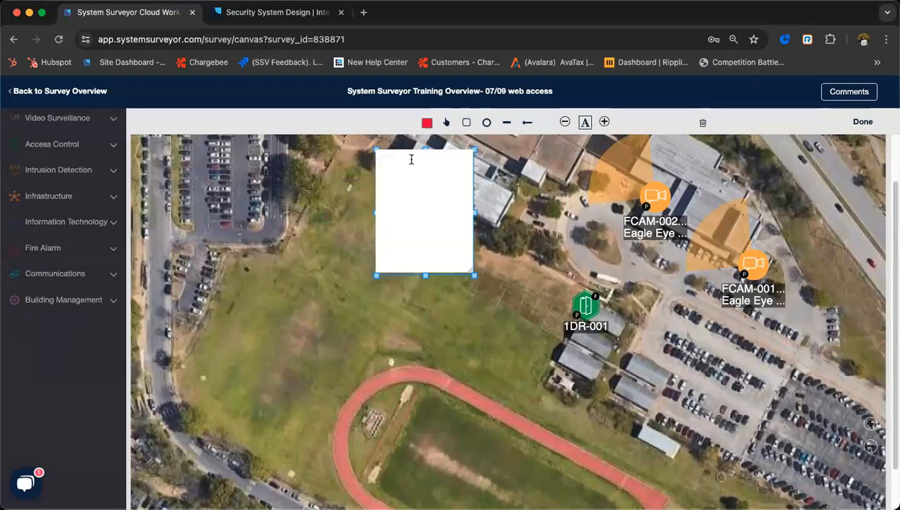
text(notice)
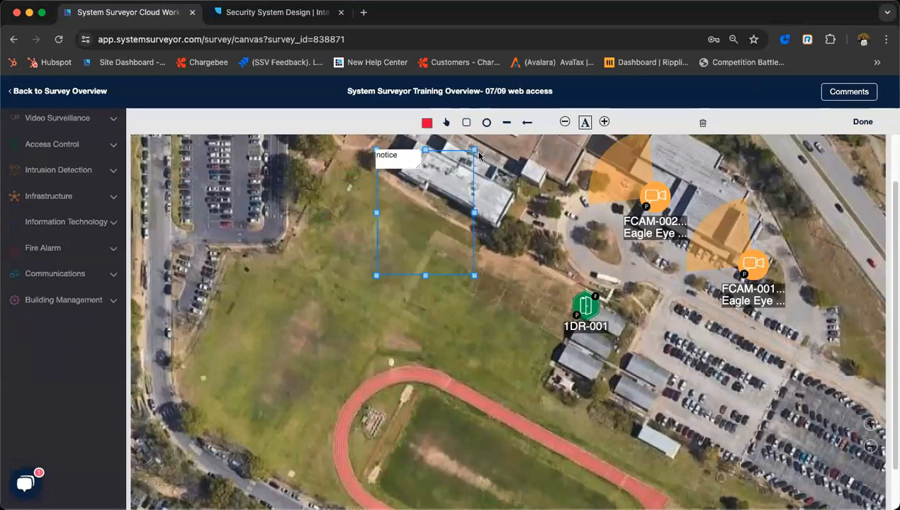
click(703, 126)
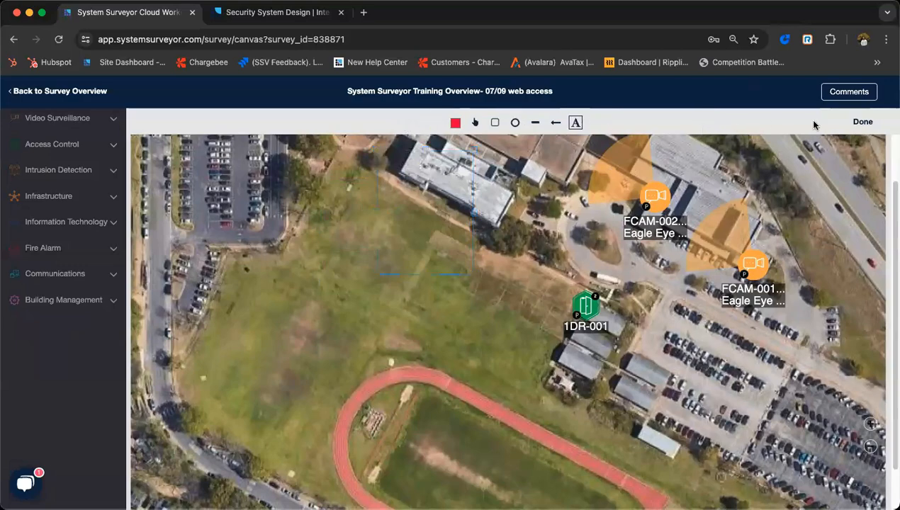
click(860, 122)
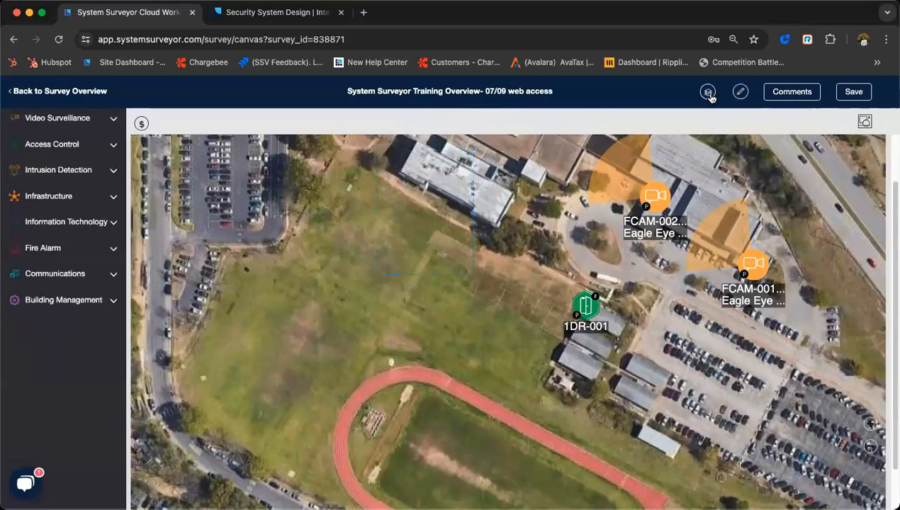
Review the survey's view options, edit options and comments without changing anything.
click(708, 93)
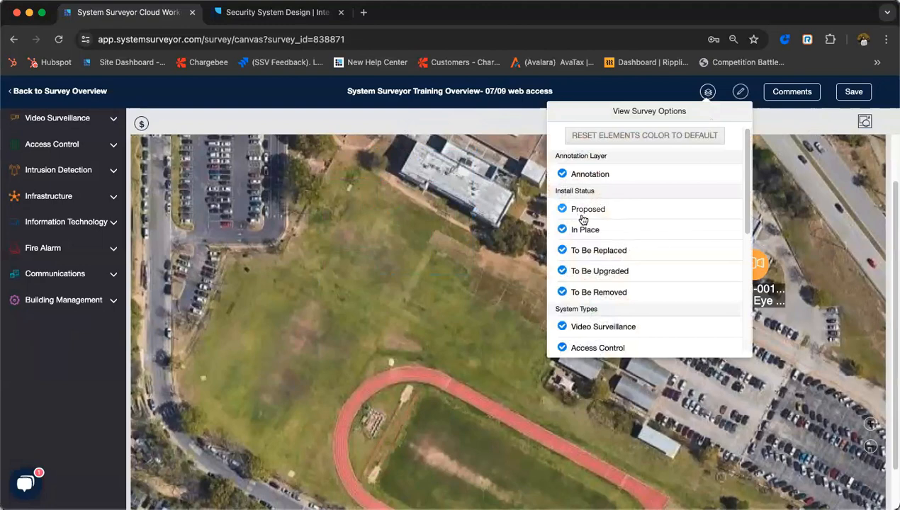
scroll(582, 220, down, 7)
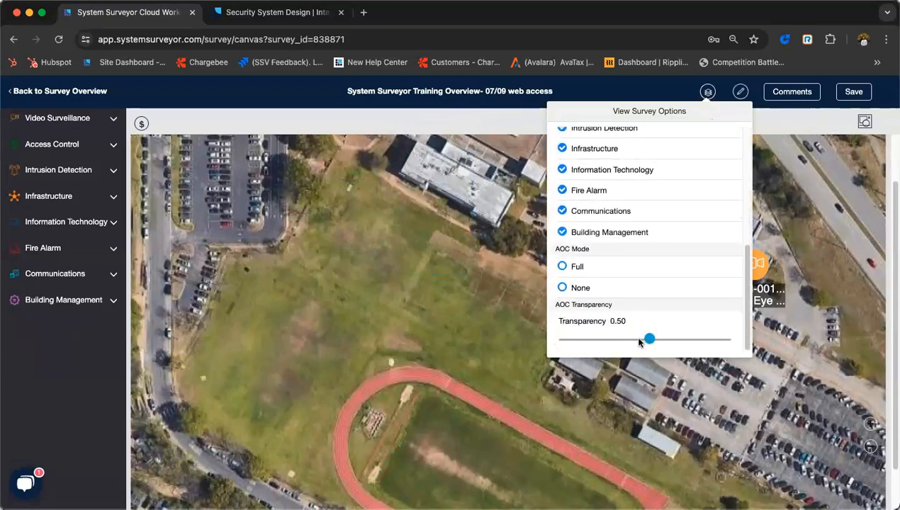
click(735, 95)
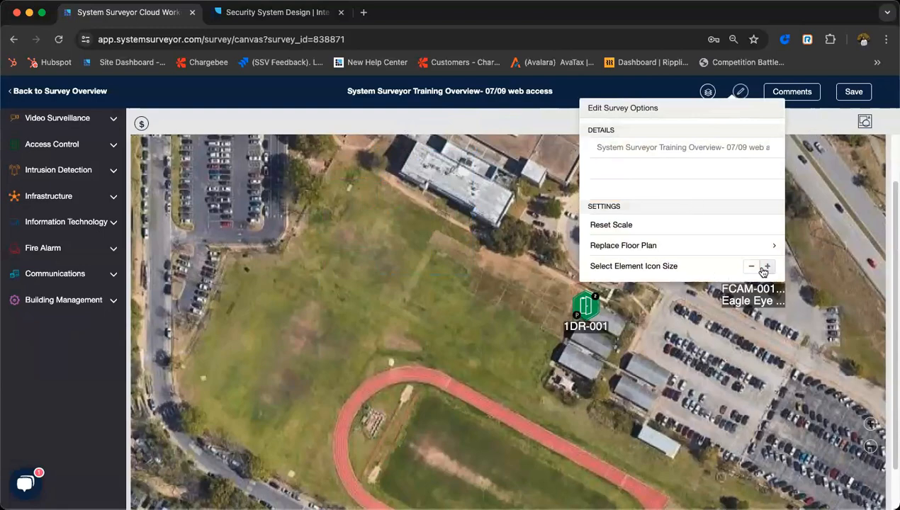
click(811, 94)
click(713, 321)
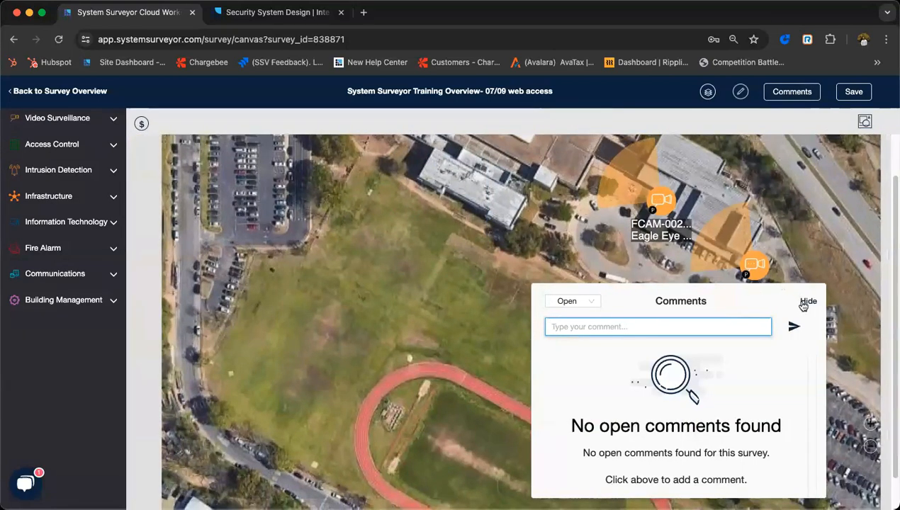
click(808, 301)
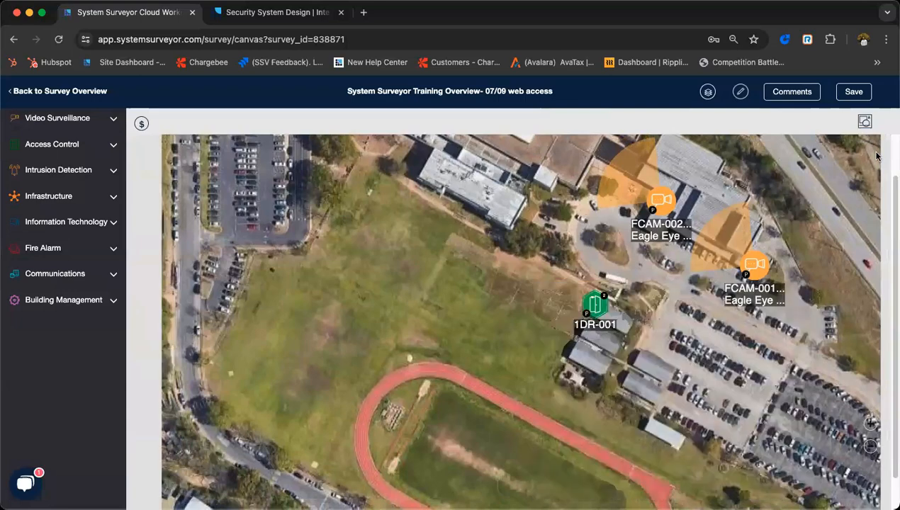
Save the survey and review its basic information and project administration details in the survey overview.
click(849, 92)
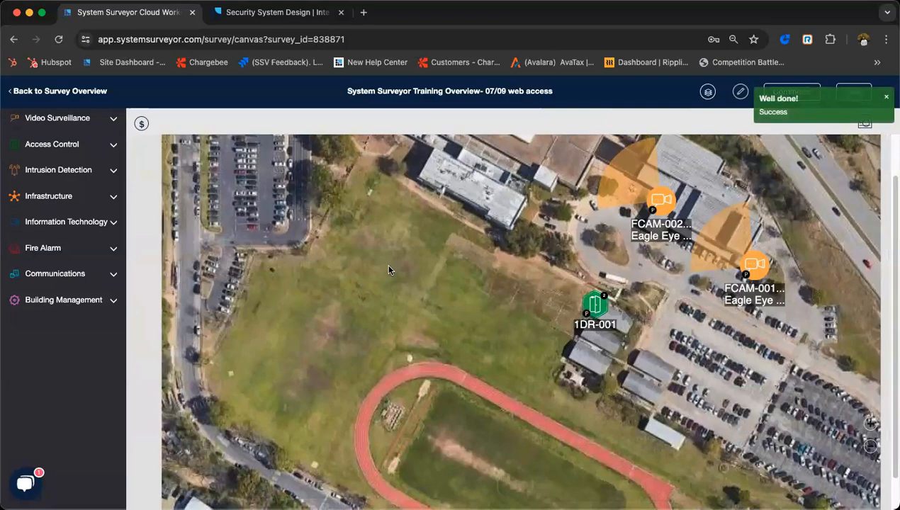
click(87, 93)
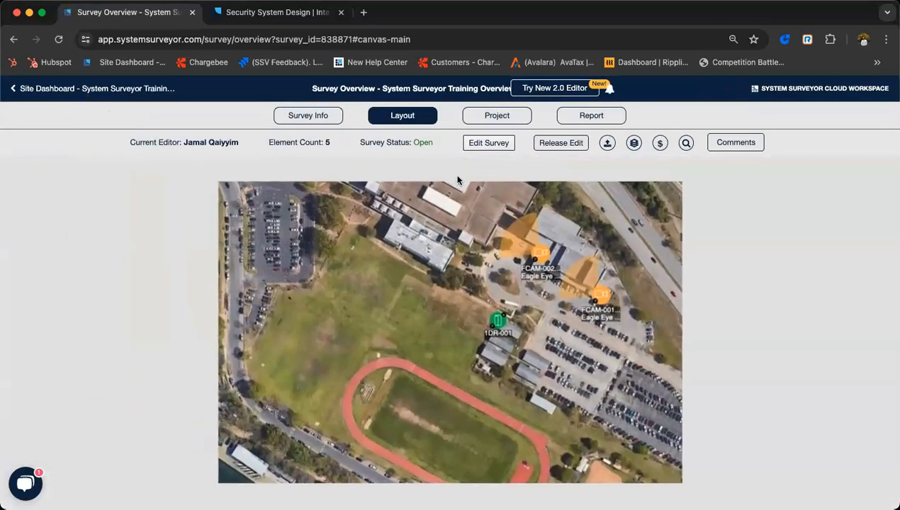
click(320, 119)
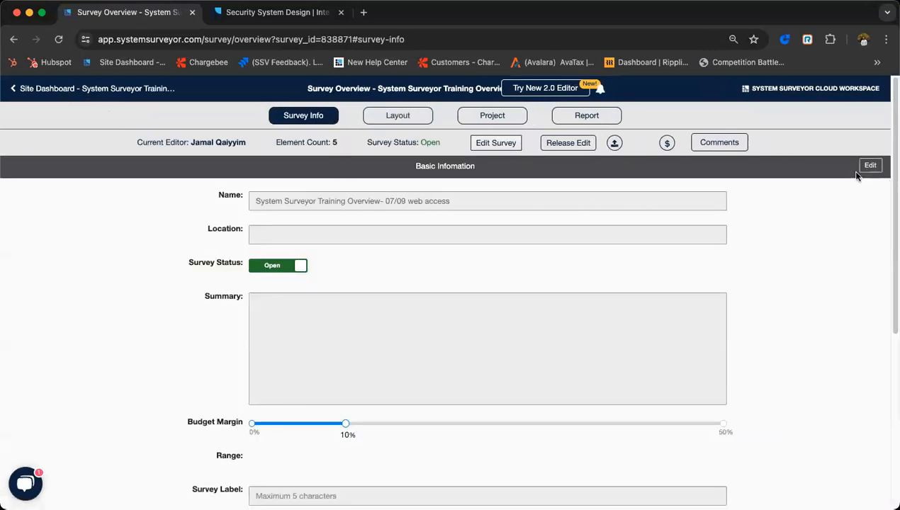
click(496, 118)
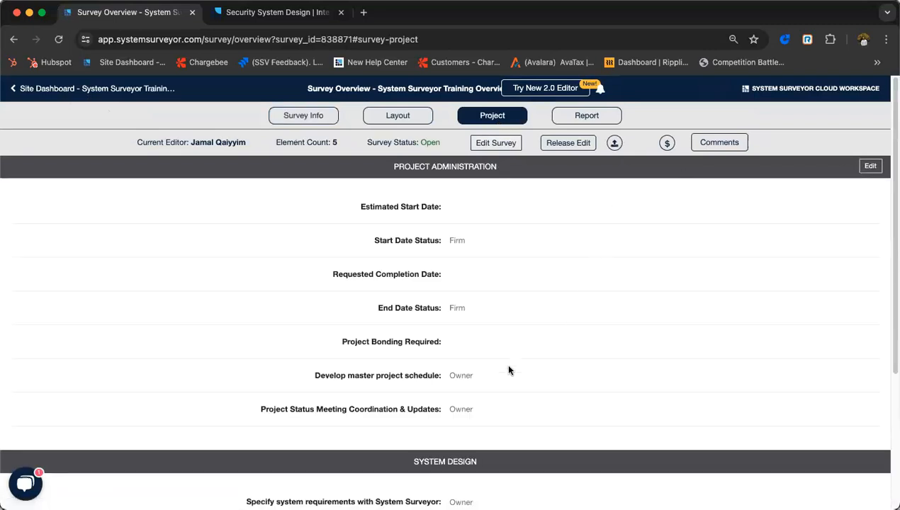
click(869, 166)
click(866, 168)
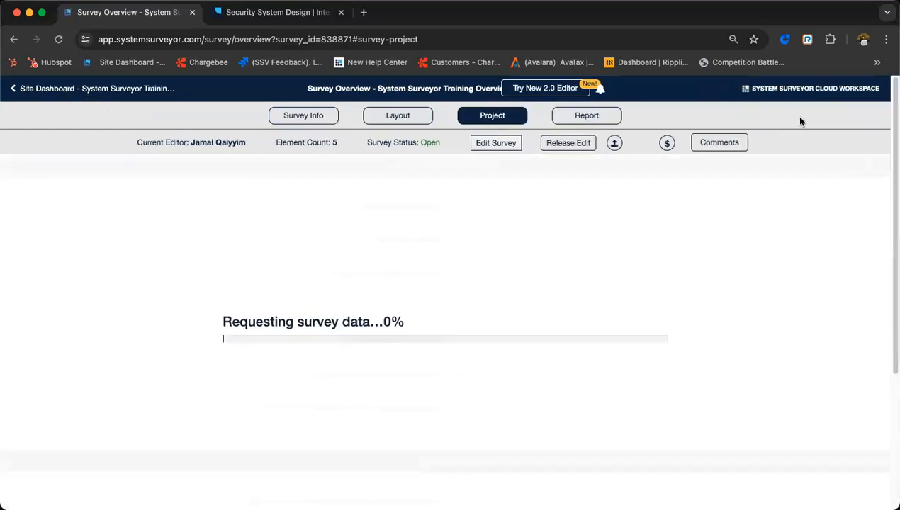
Open the survey's reports and review the filters and export choices of the Classic Reports.
click(593, 119)
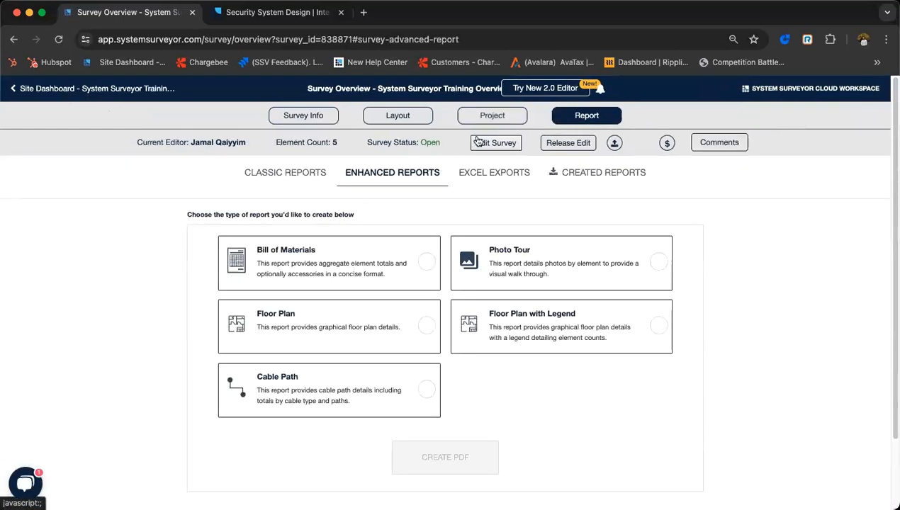
click(312, 184)
click(77, 339)
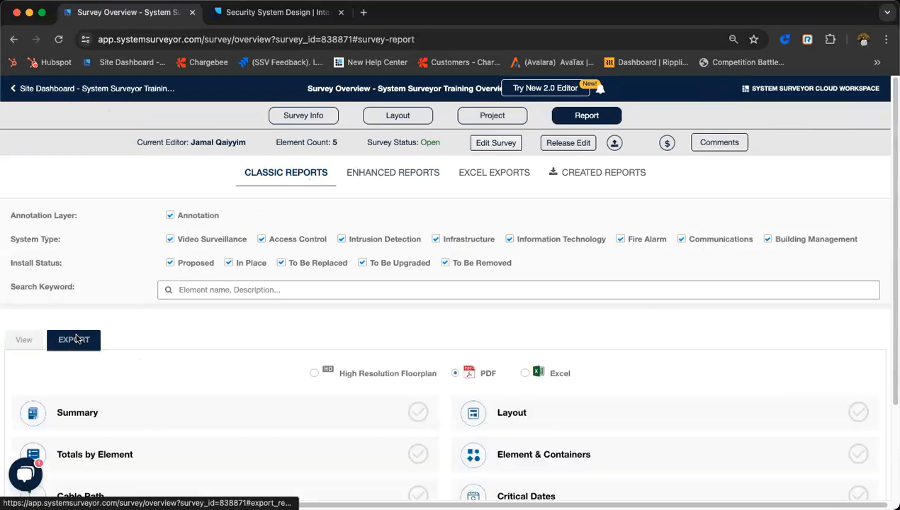
scroll(449, 458, down, 3)
scroll(354, 305, up, 3)
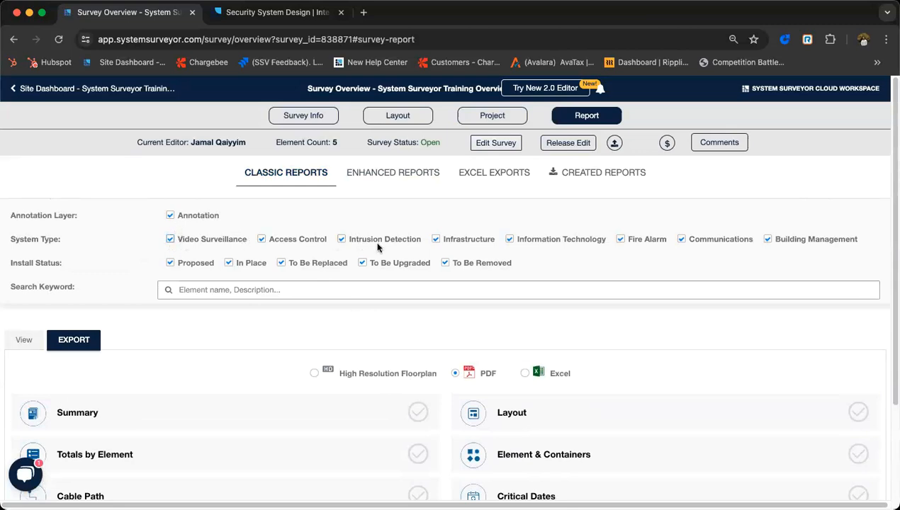
scroll(336, 375, down, 2)
scroll(526, 382, up, 2)
Create a Floor Plan enhanced report as a PDF on A - 8.5" x 11" paper and check the created reports list.
click(409, 174)
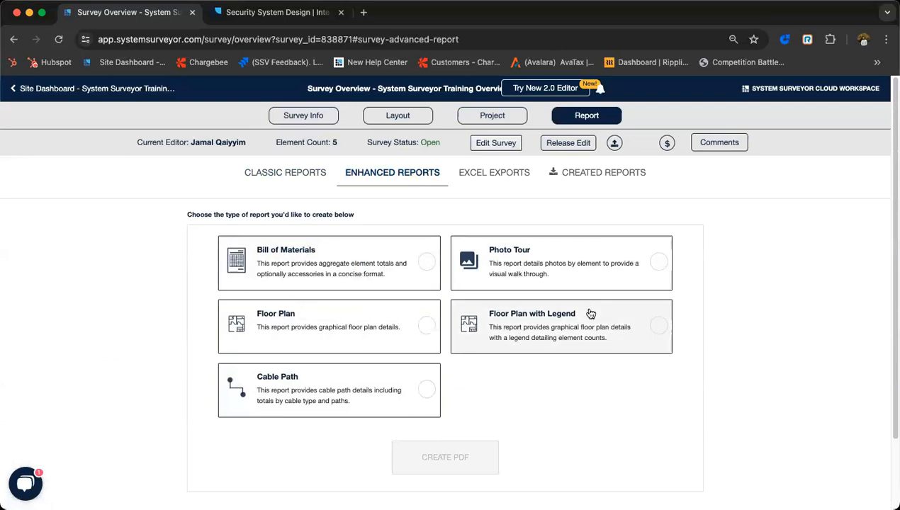
scroll(583, 306, down, 1)
scroll(582, 308, down, 2)
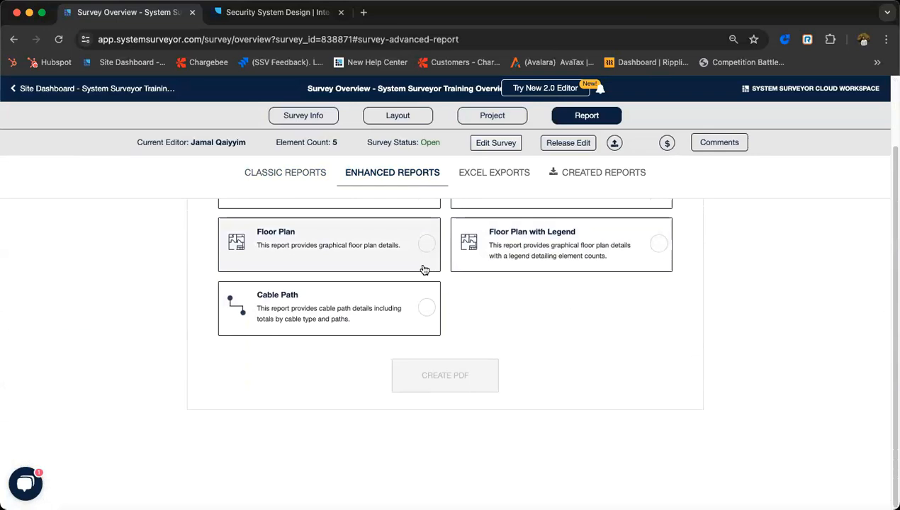
click(396, 292)
click(401, 259)
scroll(383, 305, down, 3)
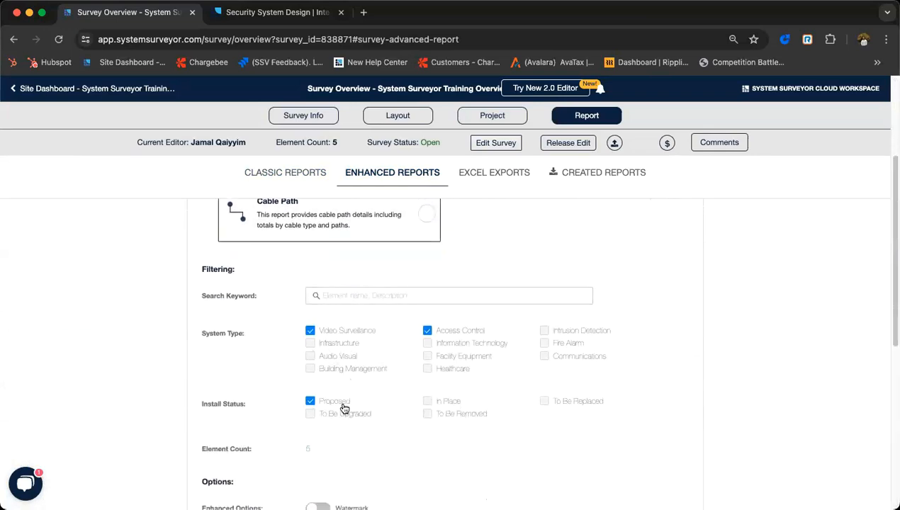
scroll(326, 409, down, 2)
scroll(325, 409, down, 4)
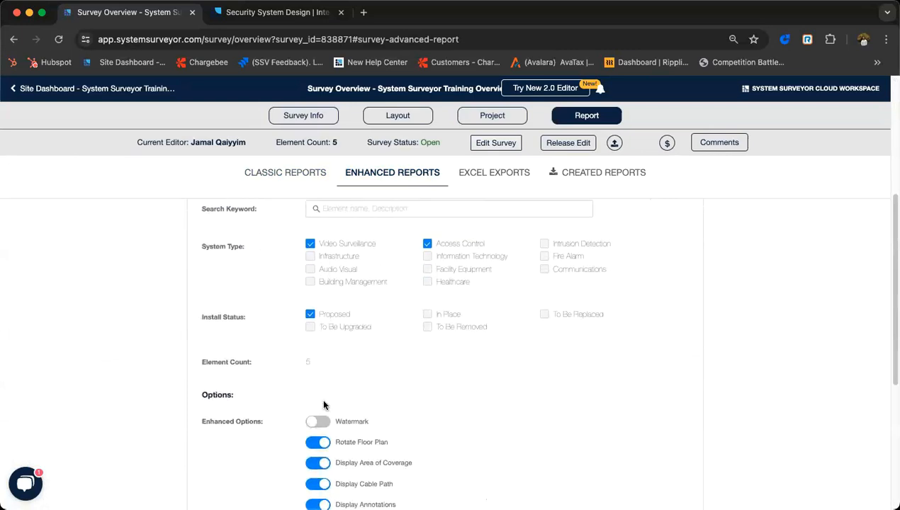
scroll(275, 385, down, 2)
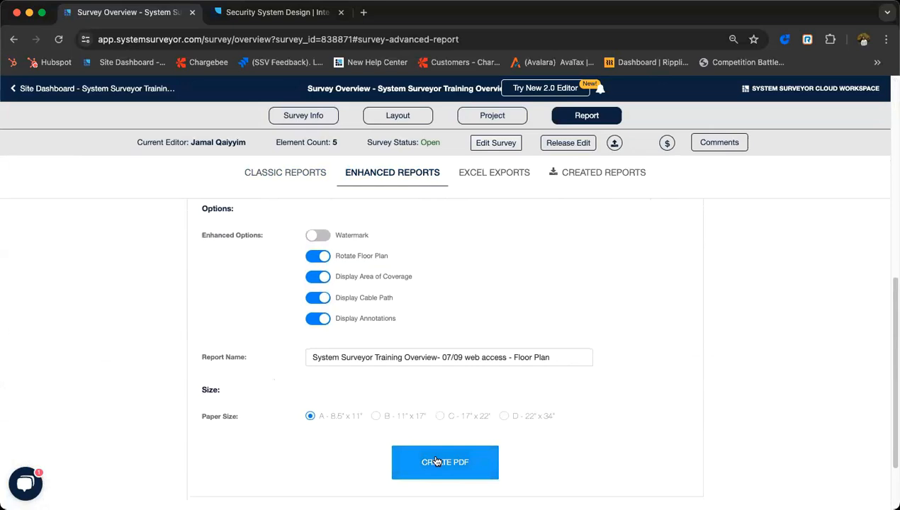
click(437, 462)
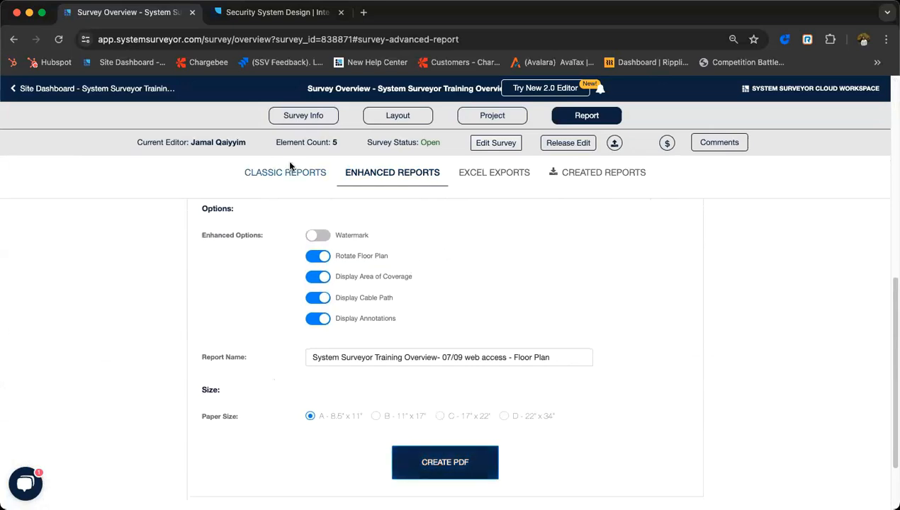
click(593, 177)
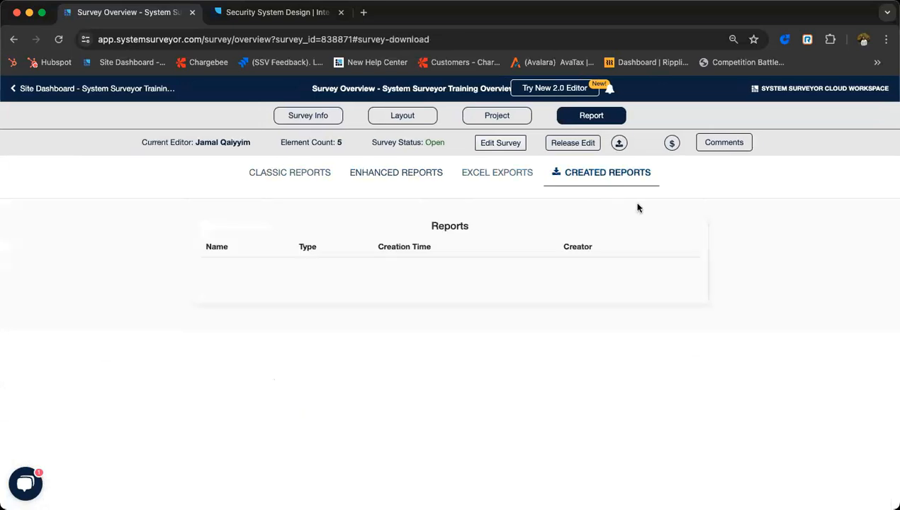
Start a new contact for the site, inviting it as a guest with Edit permission and a 30 Days expiration.
click(105, 88)
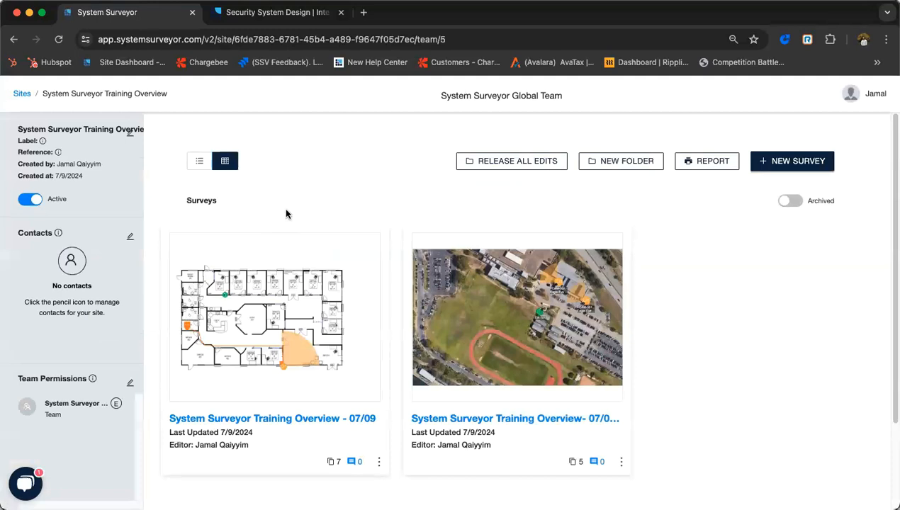
click(131, 238)
click(325, 396)
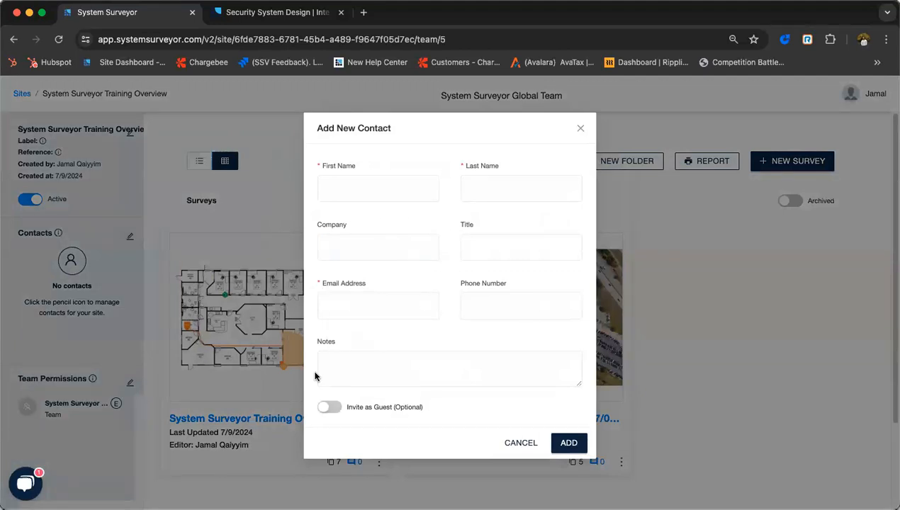
click(328, 408)
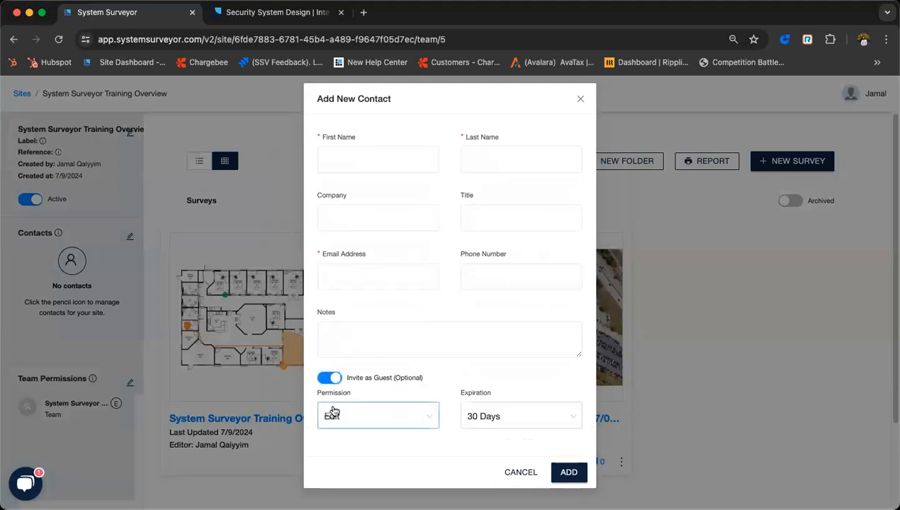
click(402, 424)
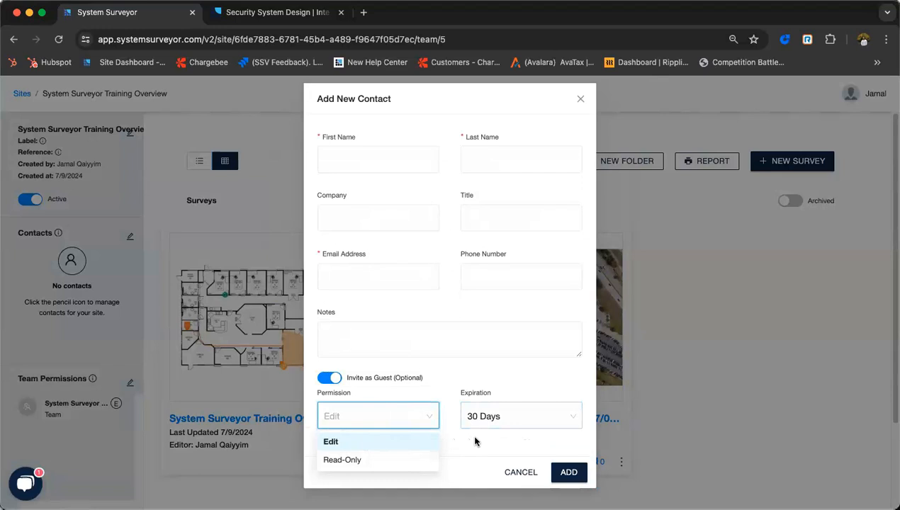
click(571, 420)
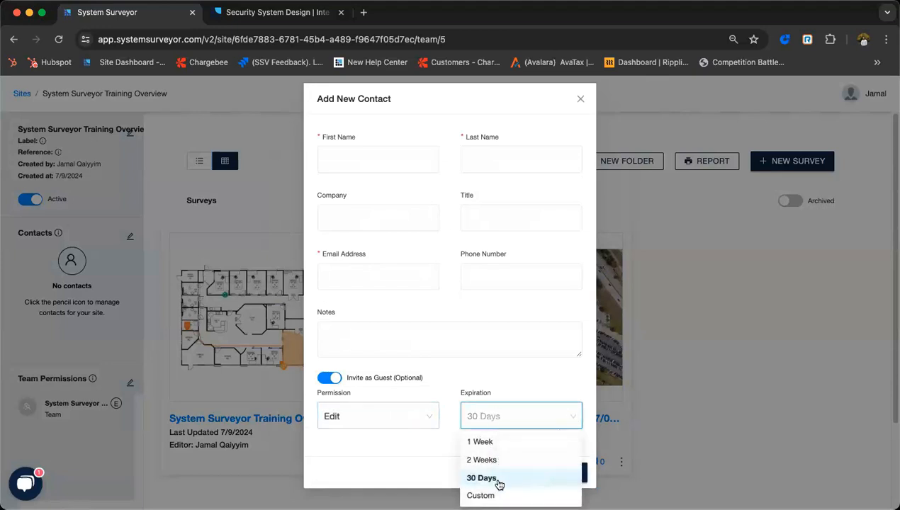
click(466, 480)
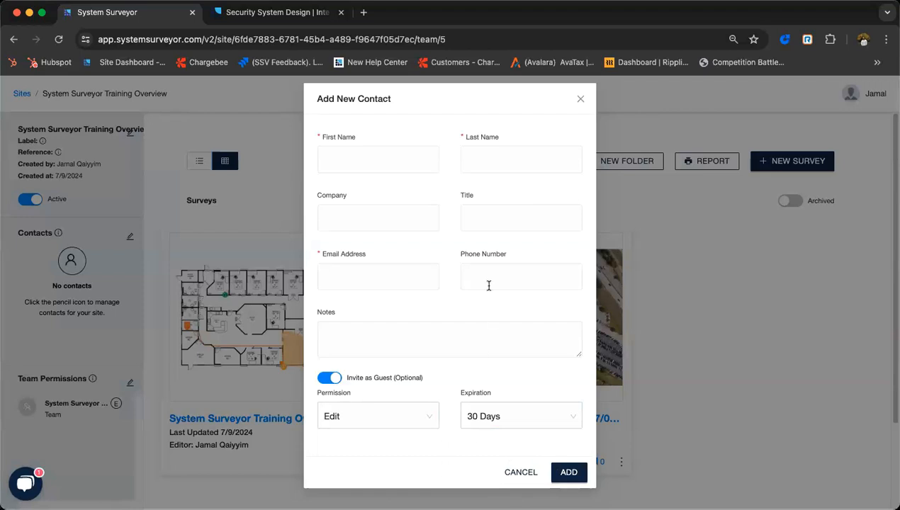
Fill in the contact's first name, last name and e-mail, leave the phone number empty and add the contact to the site.
click(378, 163)
click(407, 202)
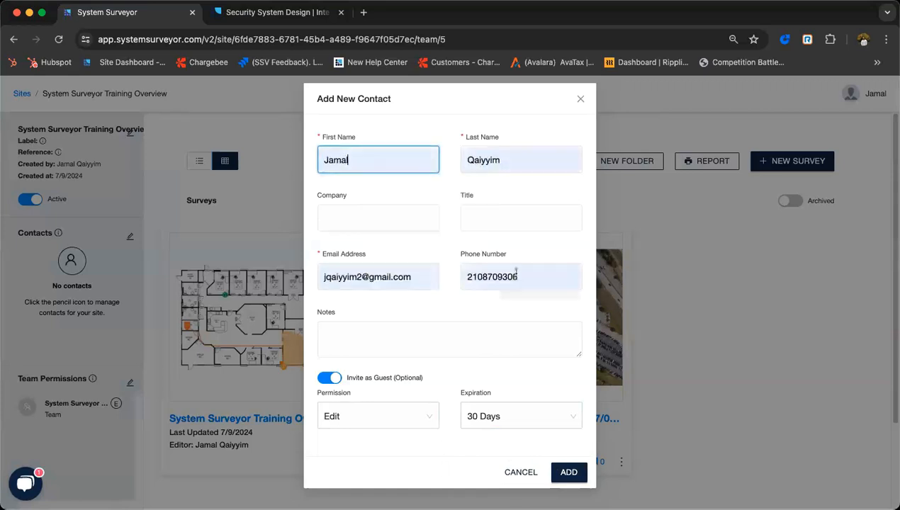
double_click(512, 276)
key(BackSpace)
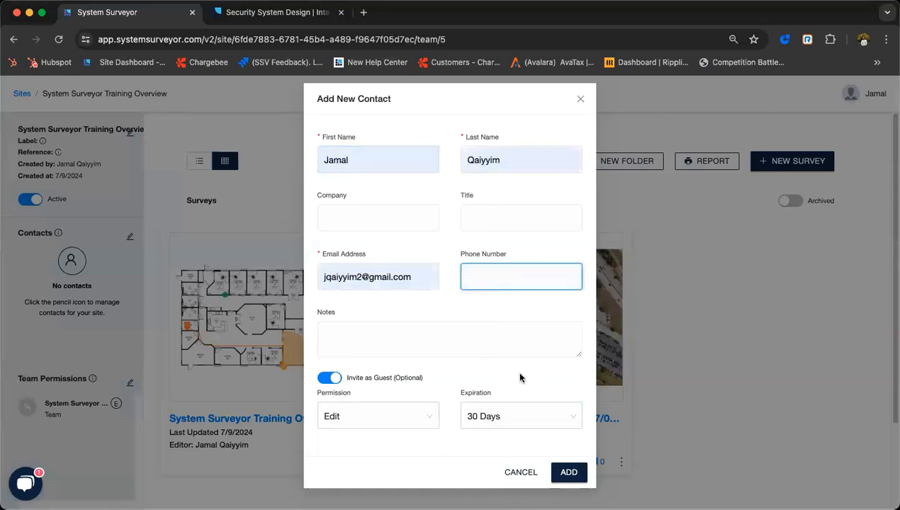
click(568, 473)
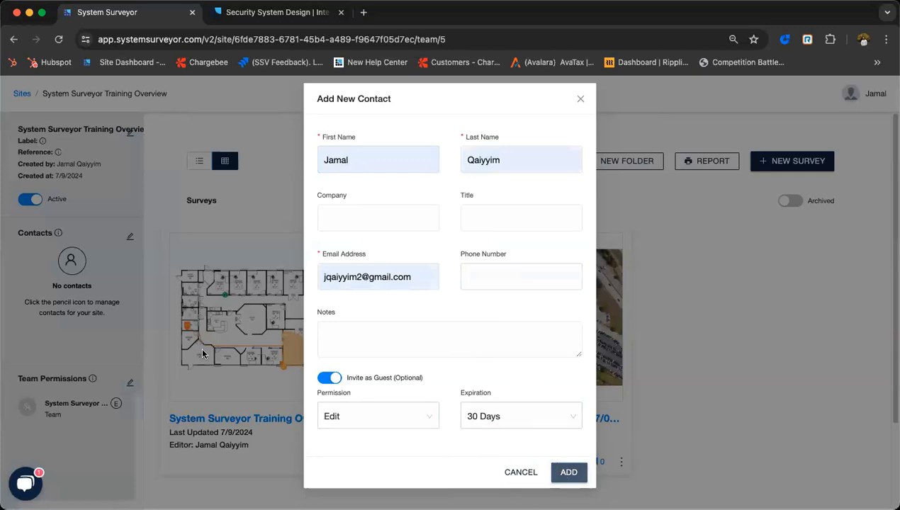
click(568, 472)
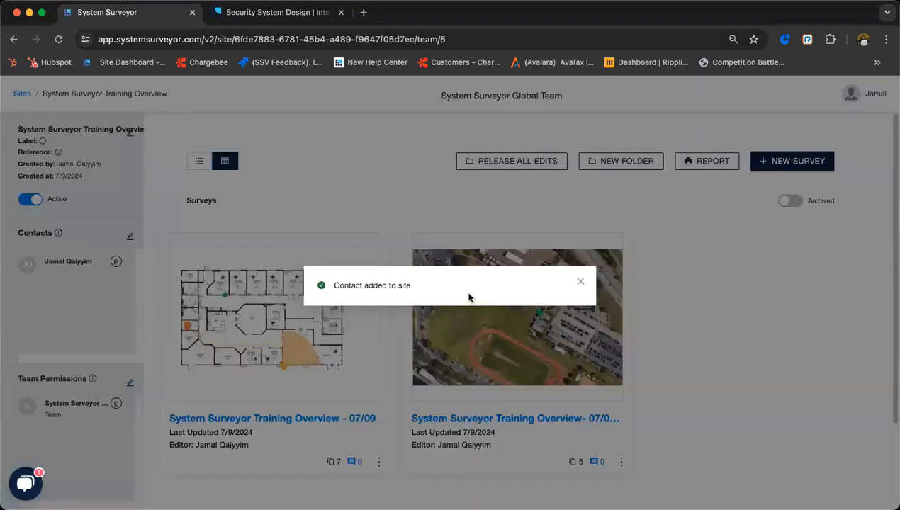
click(578, 284)
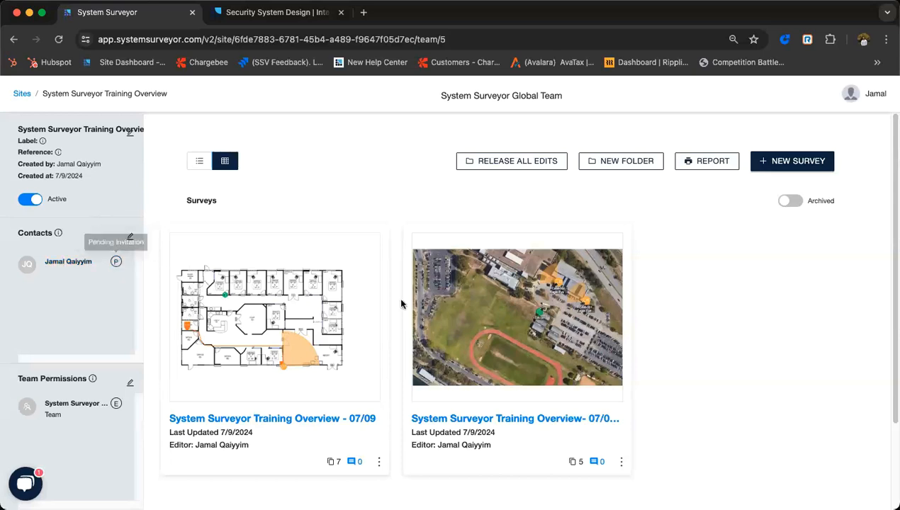
Review the site-level Classic Reports export options and Enhanced Reports types, and return to the site dashboard.
click(698, 163)
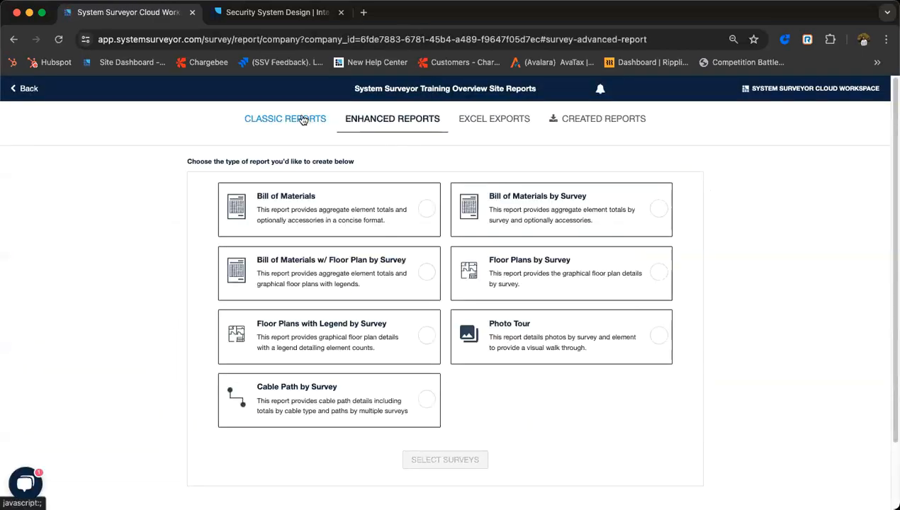
click(303, 120)
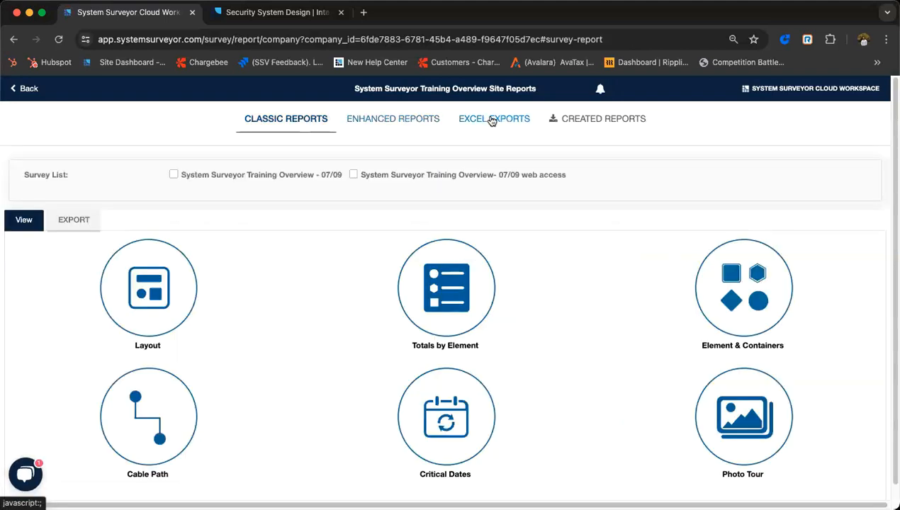
click(69, 220)
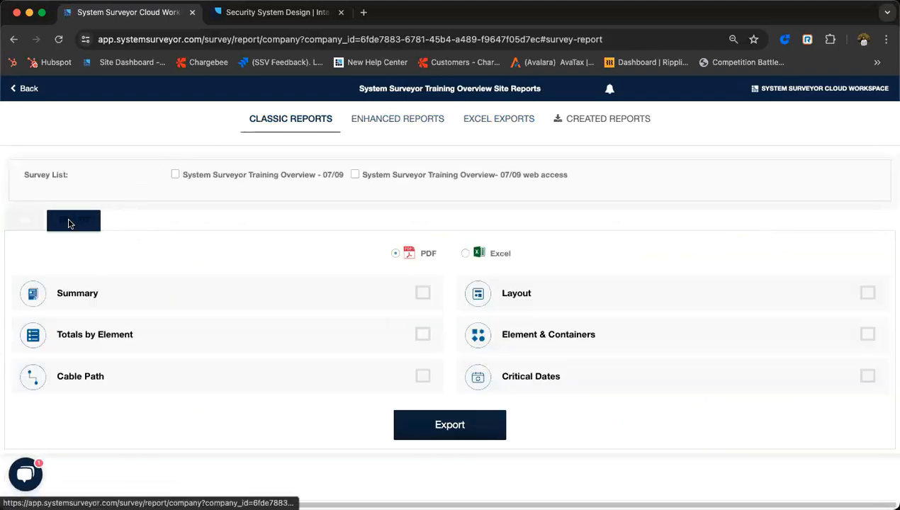
click(400, 121)
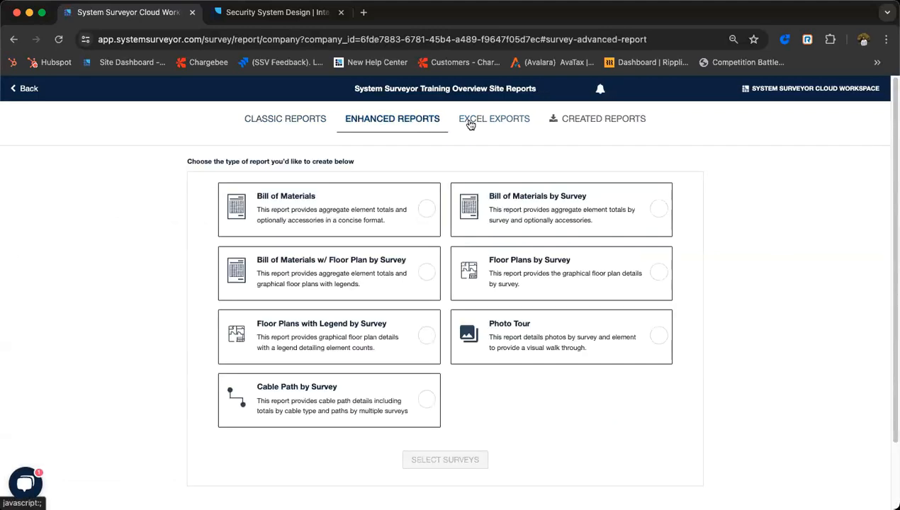
click(21, 90)
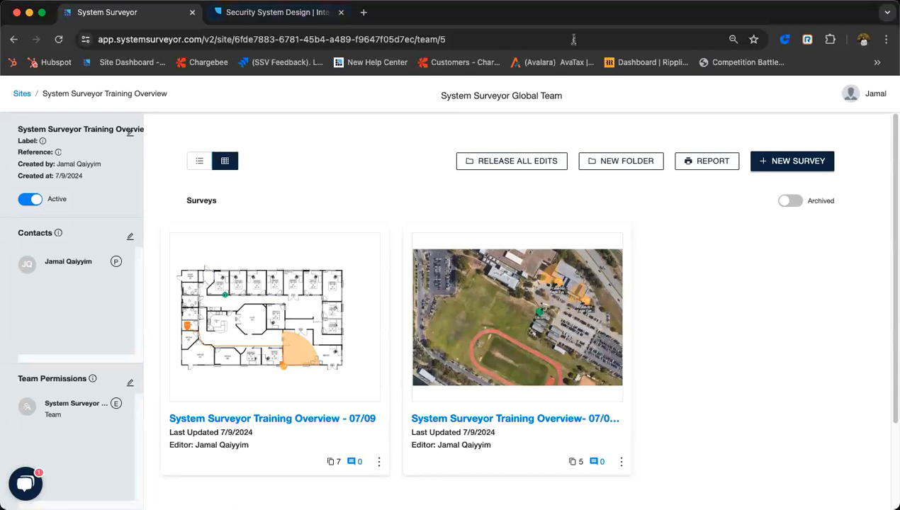
Return to the site list and check the actions available for the System Surveyor Training Overview site.
click(21, 96)
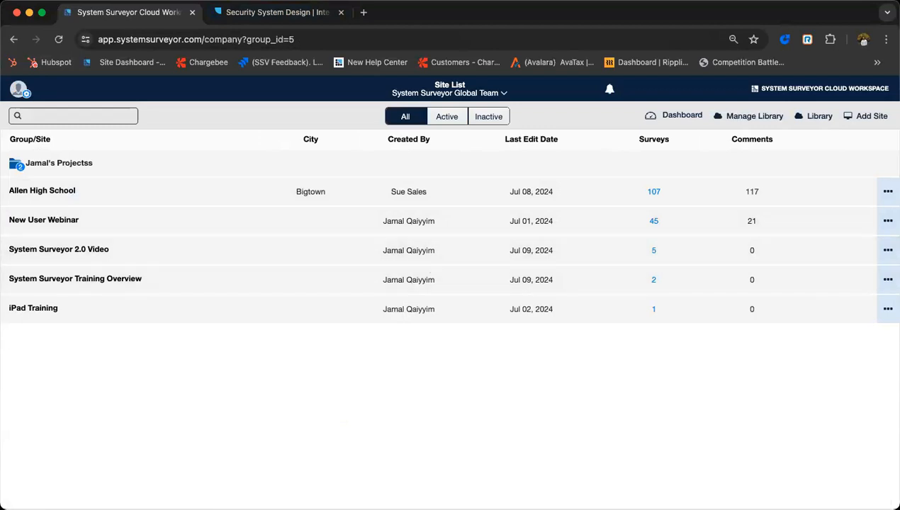
click(888, 281)
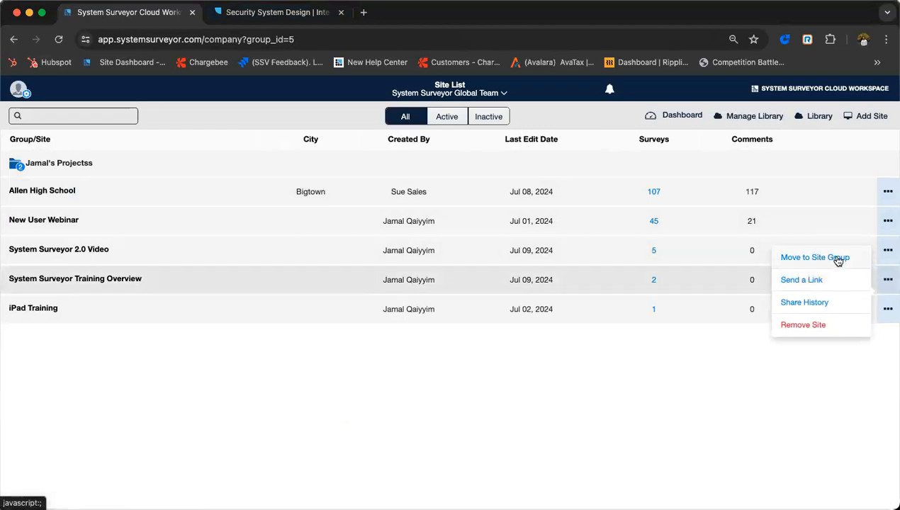
click(692, 145)
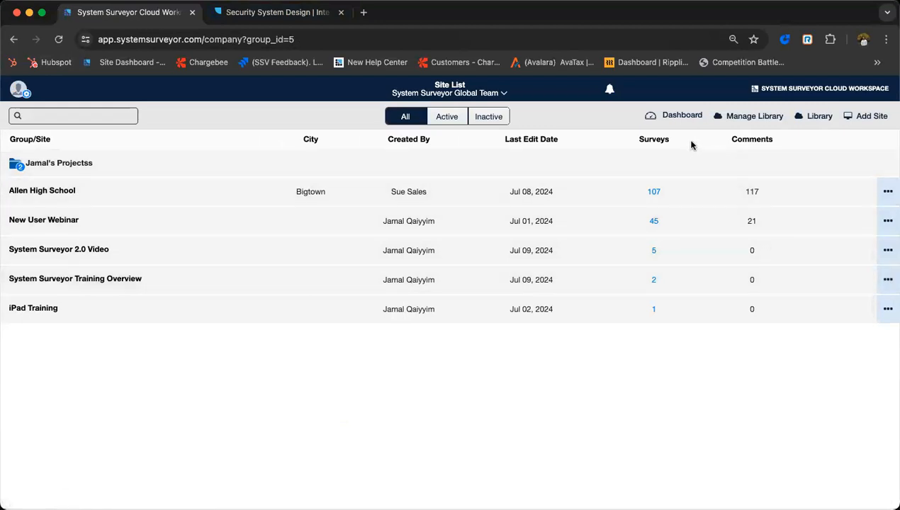